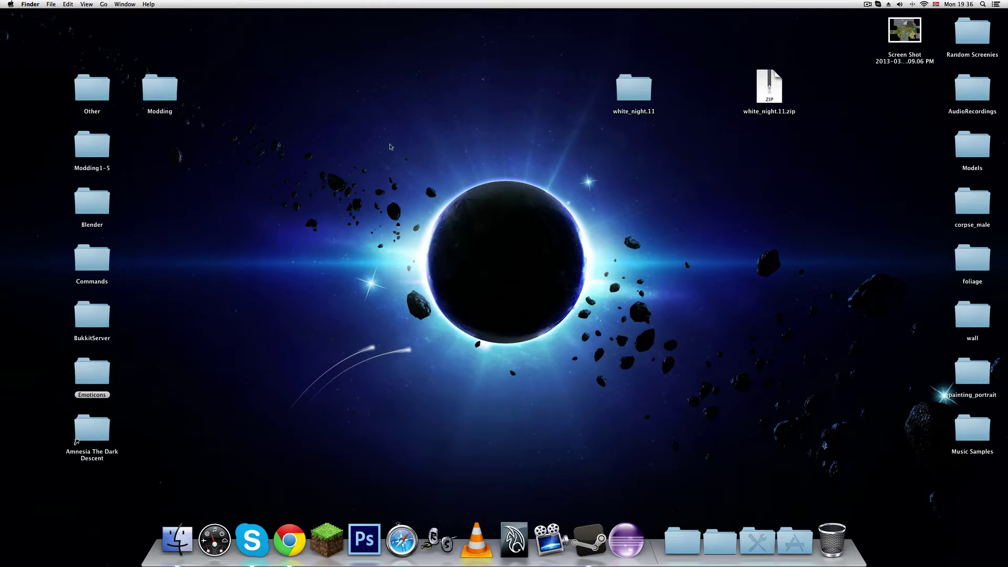
- Move the white_night.11 folder below the zip file on the desktop, and open it in a repositioned window
left_click_drag(395, 155, 648, 373)
left_click_drag(646, 97, 719, 262)
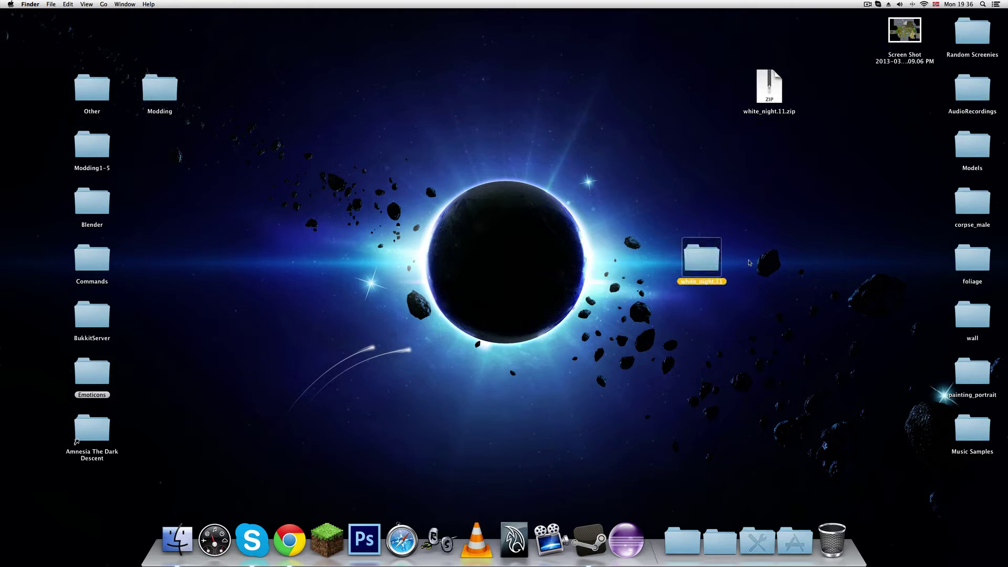
left_click(753, 334)
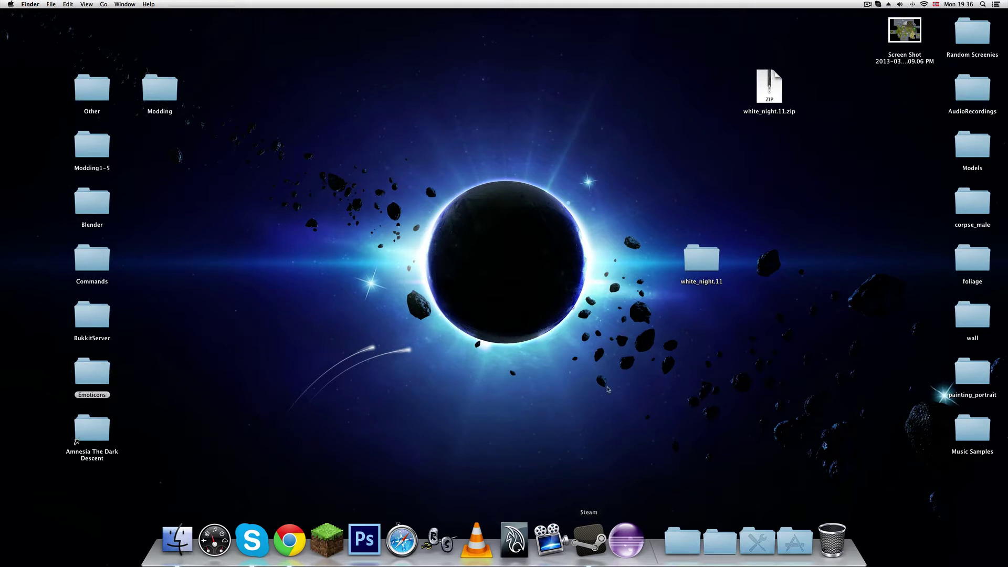
double_click(707, 260)
left_click_drag(430, 171, 740, 188)
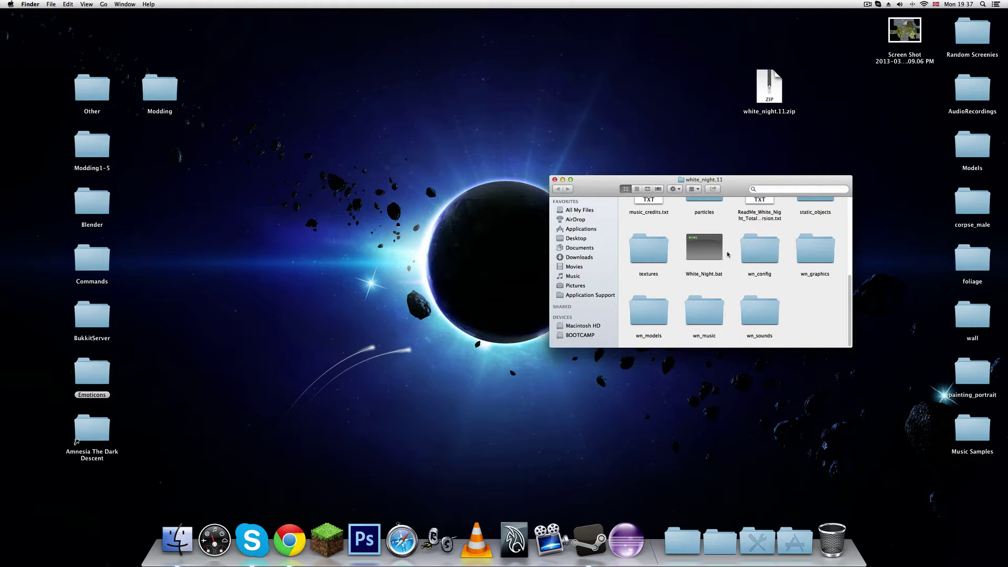
- Look through the files and folders inside white_night.11, including the entities and maps folders
scroll(728, 255, "up", 5)
scroll(849, 215, "down", 3)
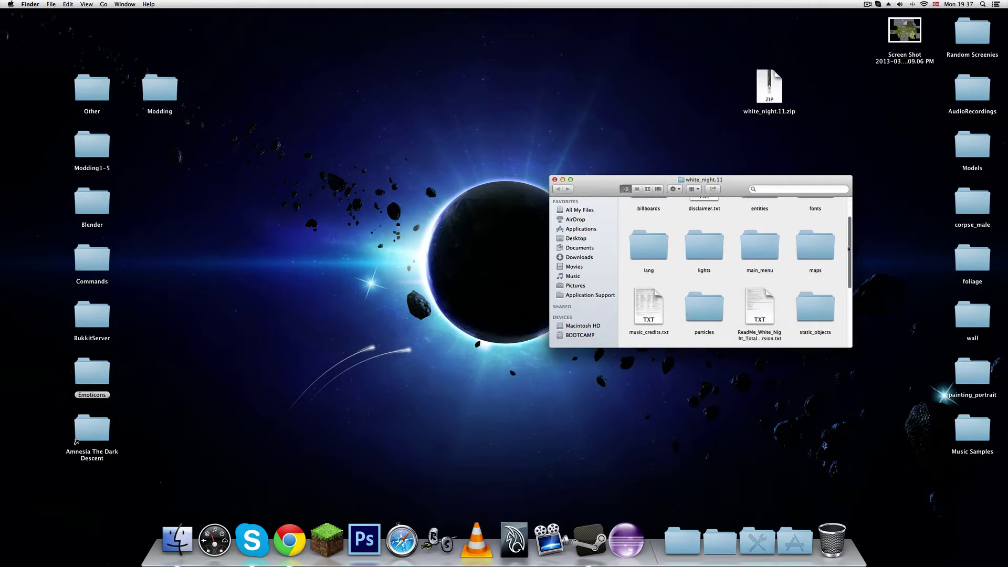
scroll(848, 208, "up", 4)
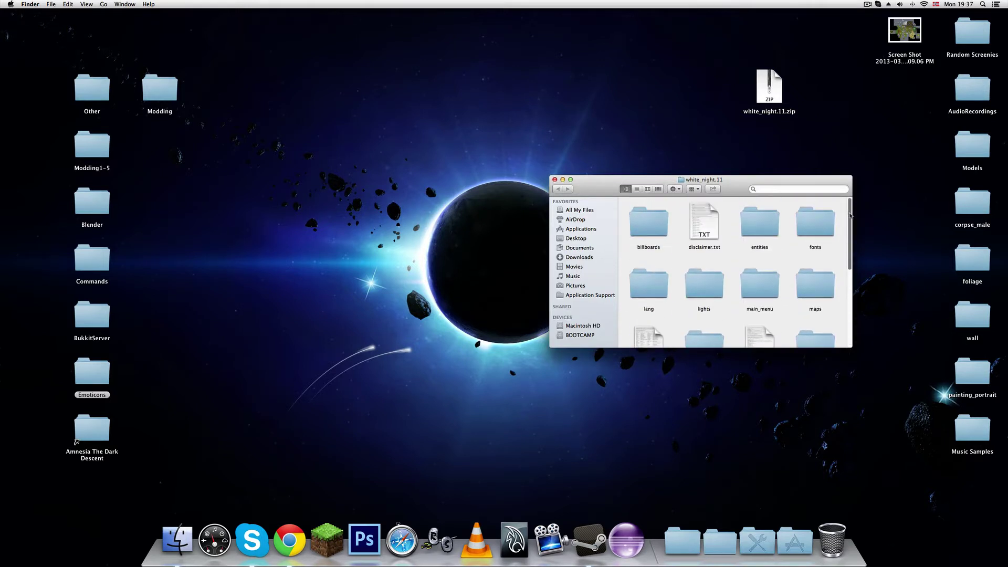
scroll(851, 215, "down", 3)
scroll(742, 284, "up", 3)
left_click(760, 223)
scroll(777, 231, "down", 2)
left_click(798, 231)
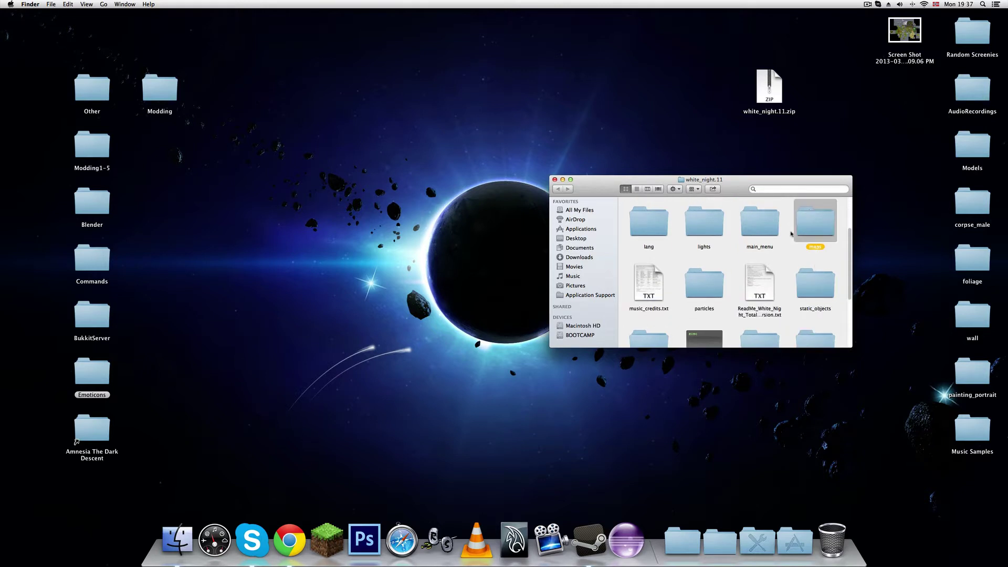
left_click(793, 263)
scroll(791, 255, "up", 2)
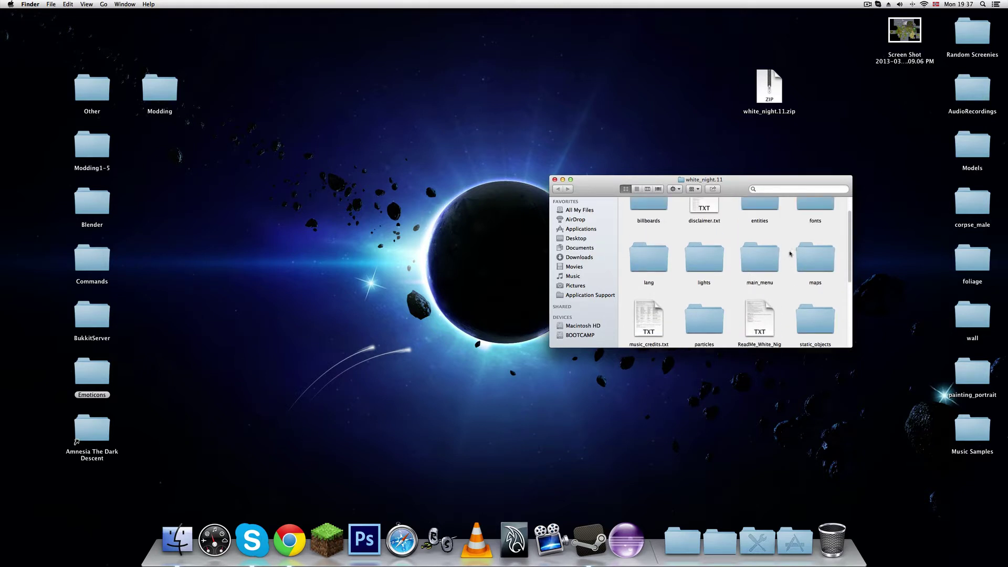
scroll(788, 251, "up", 1)
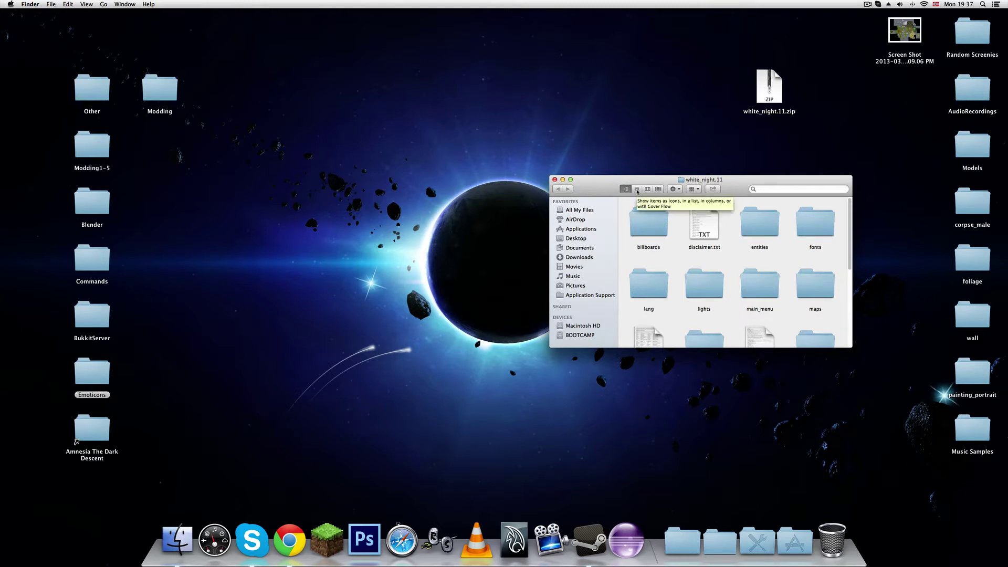
- Show the white_night.11 contents as a list and briefly check the entities folder
left_click(638, 191)
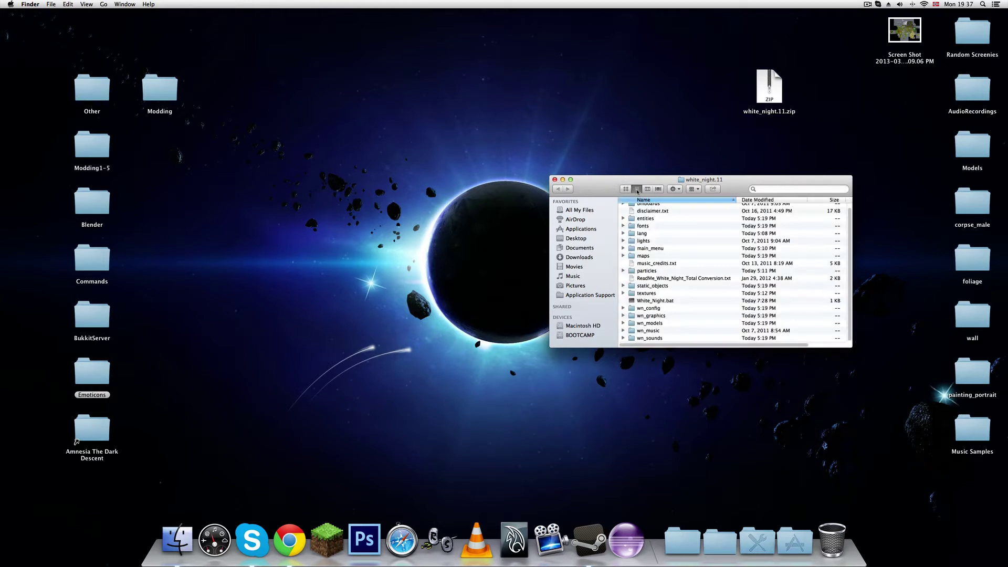
left_click_drag(647, 183, 648, 171)
scroll(847, 245, "up", 1)
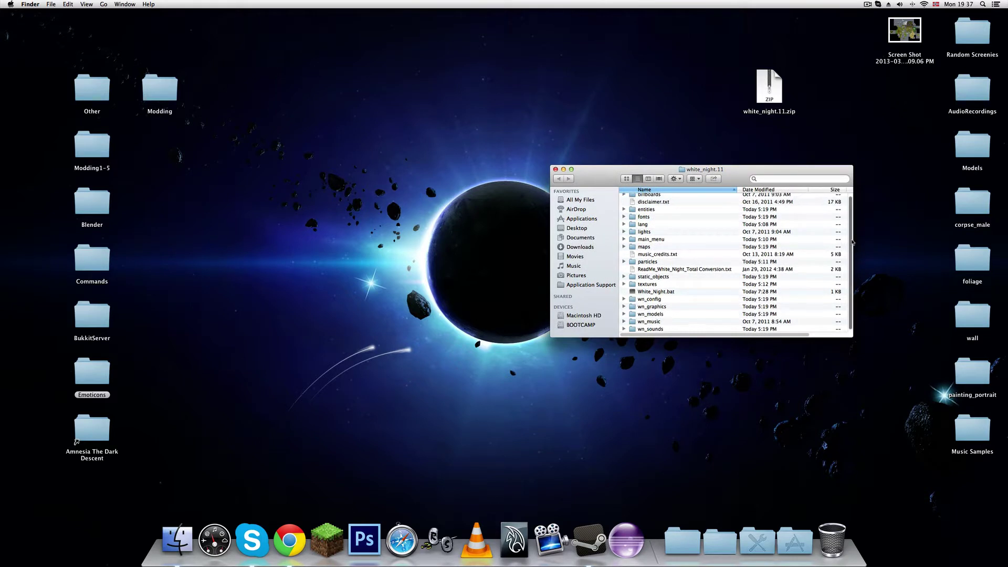
left_click(624, 212)
left_click(625, 212)
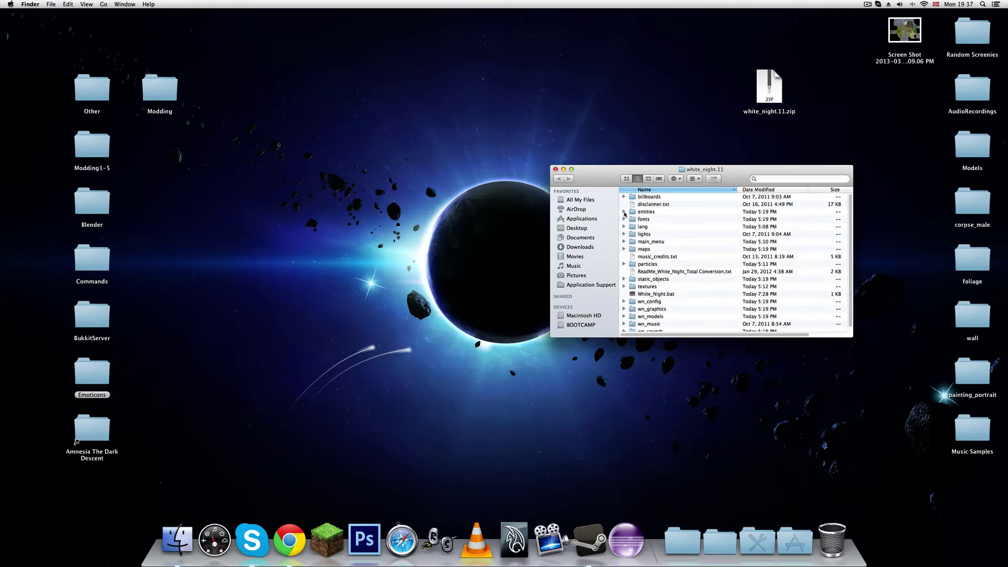
left_click(624, 219)
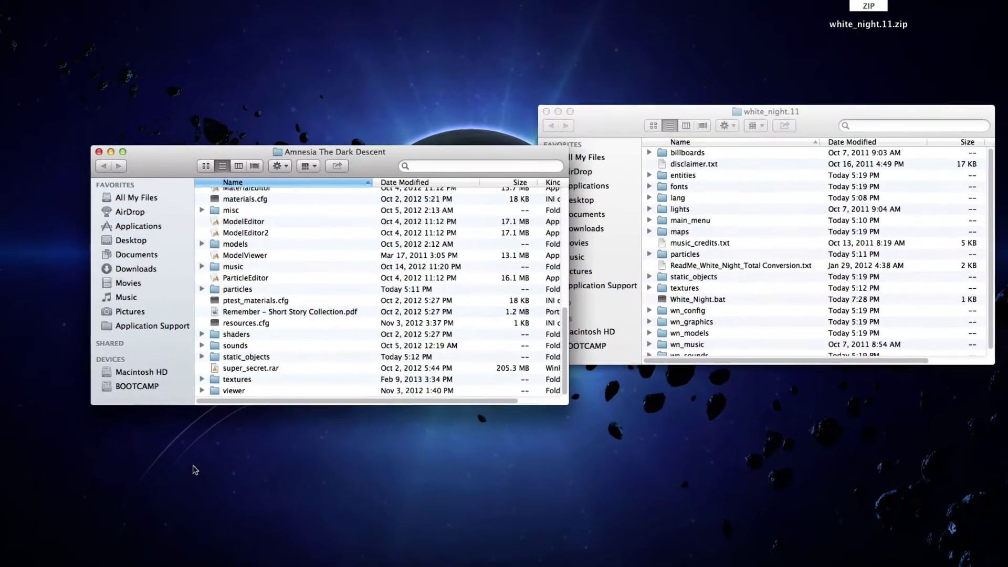
- Place the Amnesia The Dark Descent window beside the white_night.11 window and sort both file lists by kind
left_click_drag(179, 161, 94, 122)
scroll(231, 299, "up", 6)
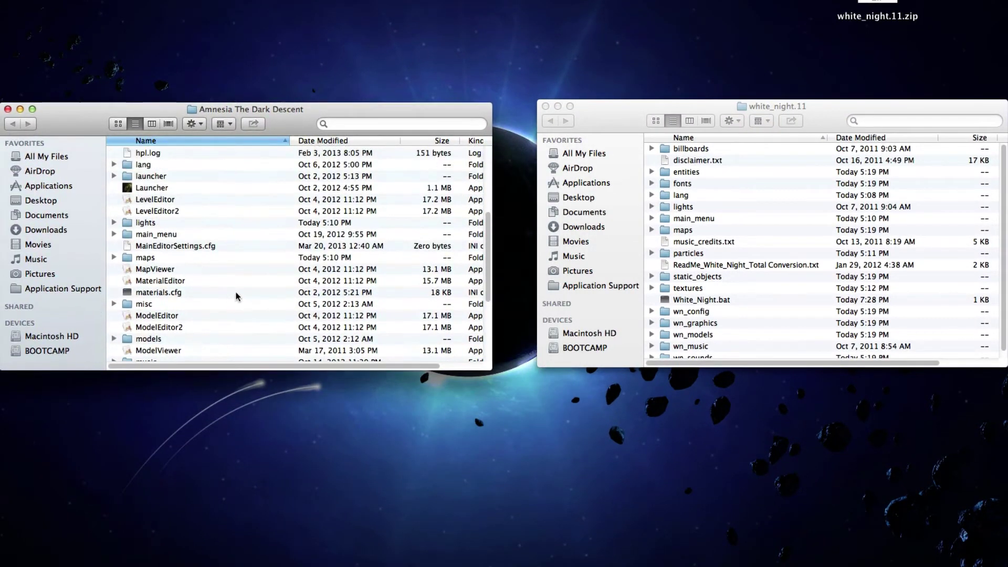
scroll(220, 314, "up", 3)
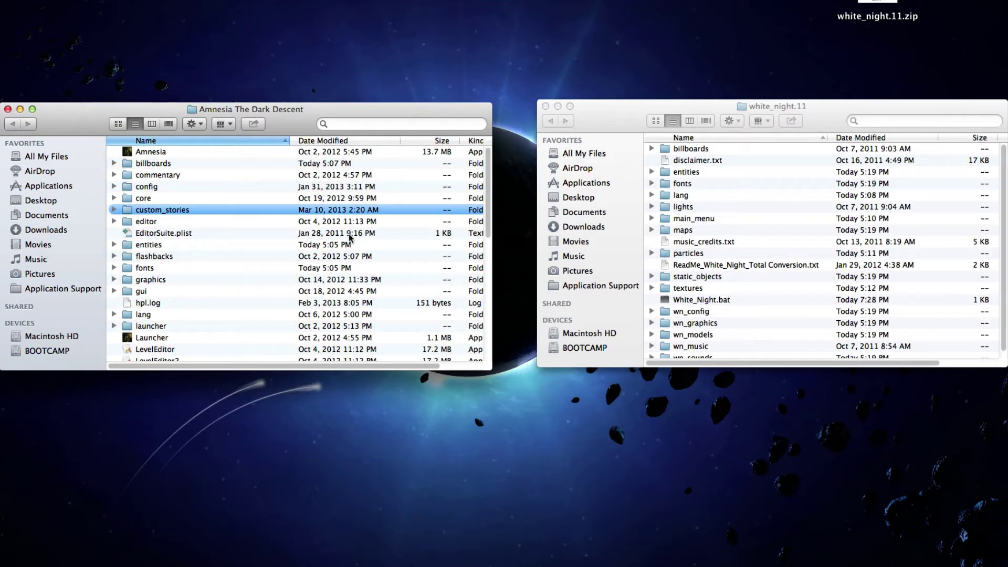
scroll(278, 368, "right", 3)
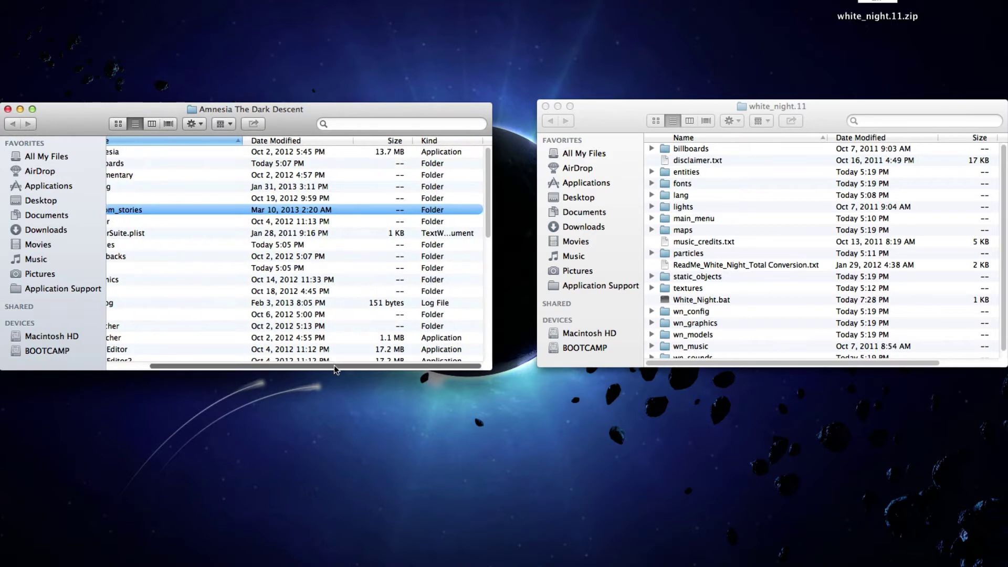
left_click(436, 137)
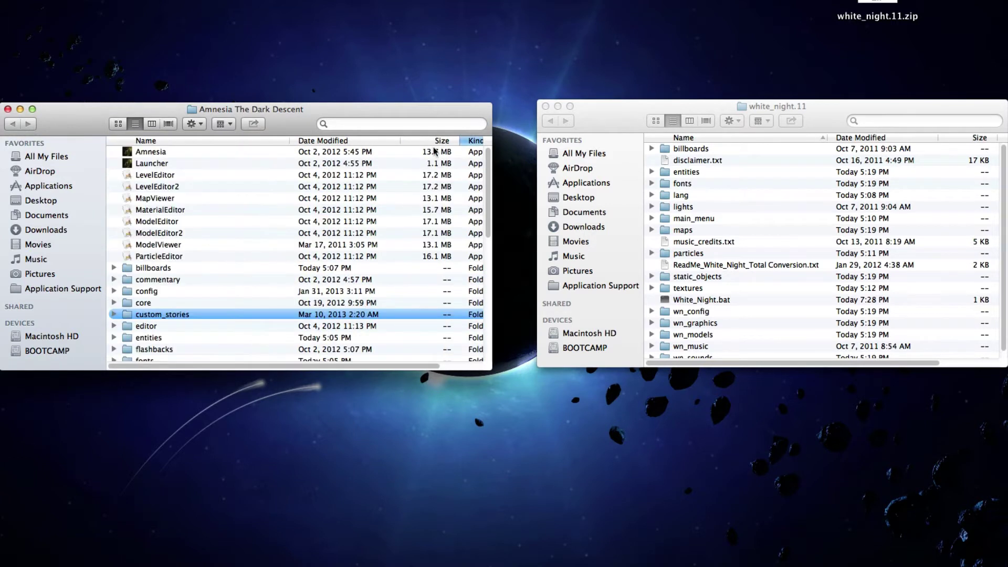
left_click_drag(840, 362, 898, 363)
left_click(965, 139)
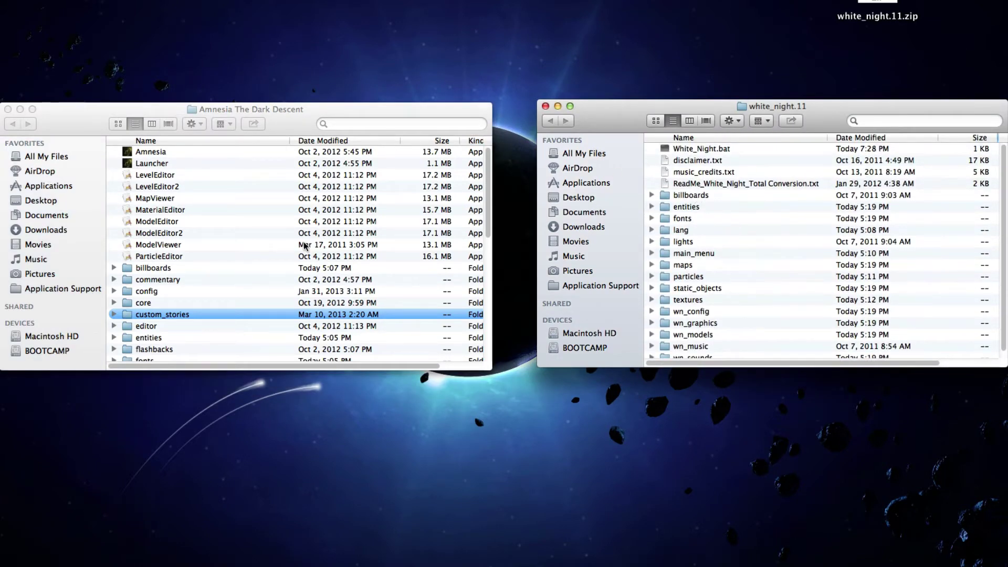
- Review the applications and folders listed in the Amnesia The Dark Descent folder
scroll(303, 246, "down", 2)
scroll(303, 245, "up", 2)
left_click(276, 116)
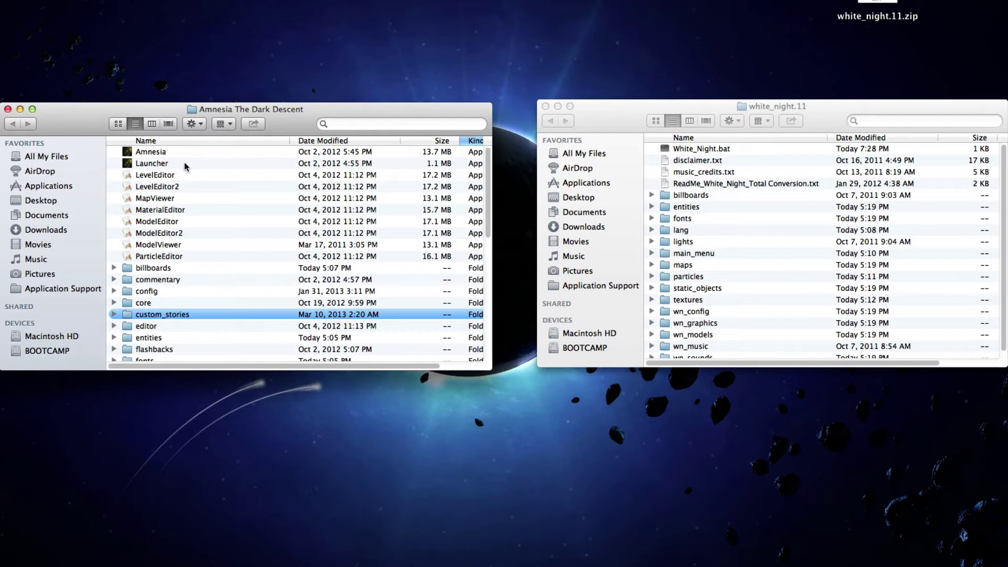
mouse_move(488, 184)
left_mouse_down()
mouse_move(490, 316)
mouse_move(492, 192)
mouse_move(493, 201)
left_mouse_up()
left_click(610, 116)
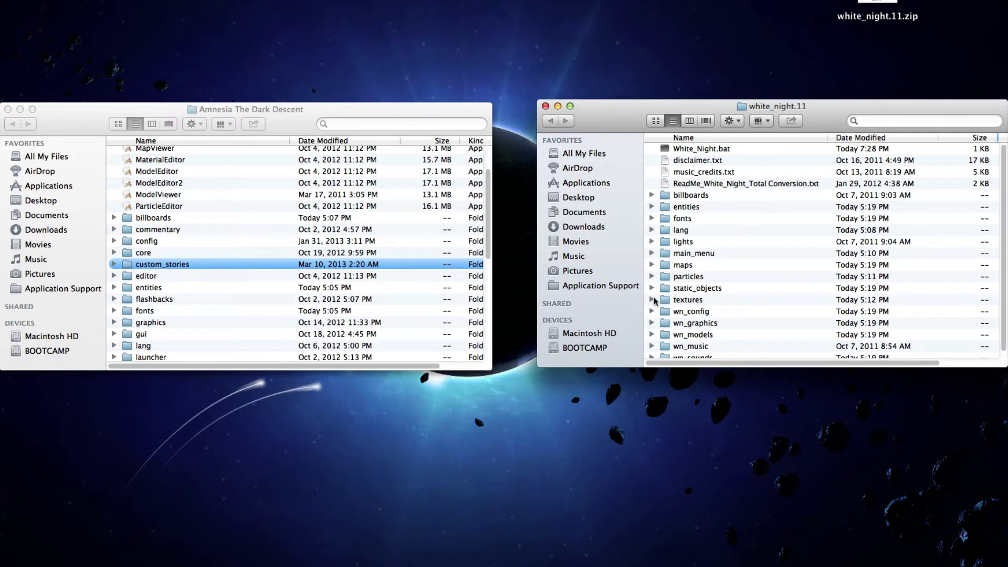
key("super+a")
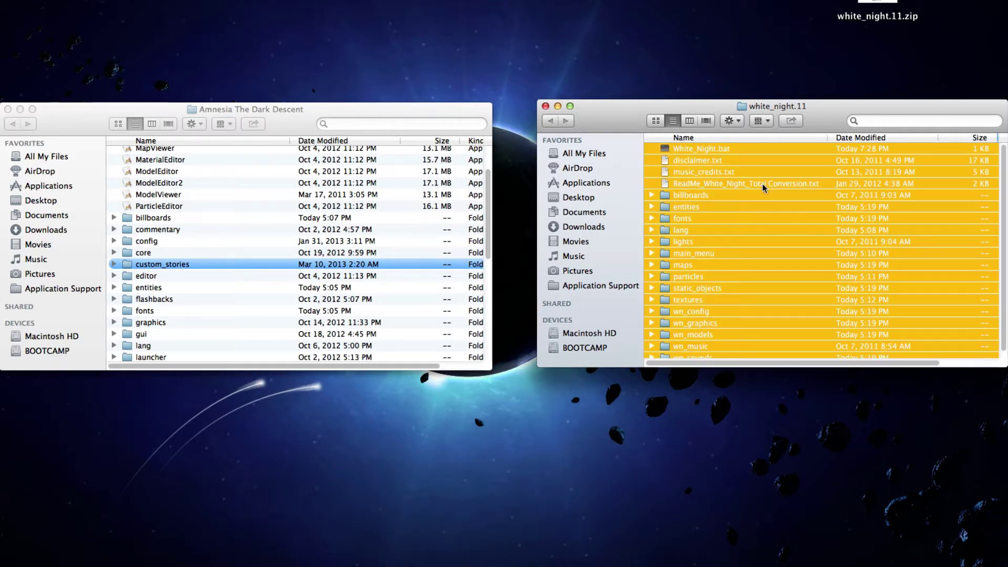
left_click_drag(696, 213, 710, 179)
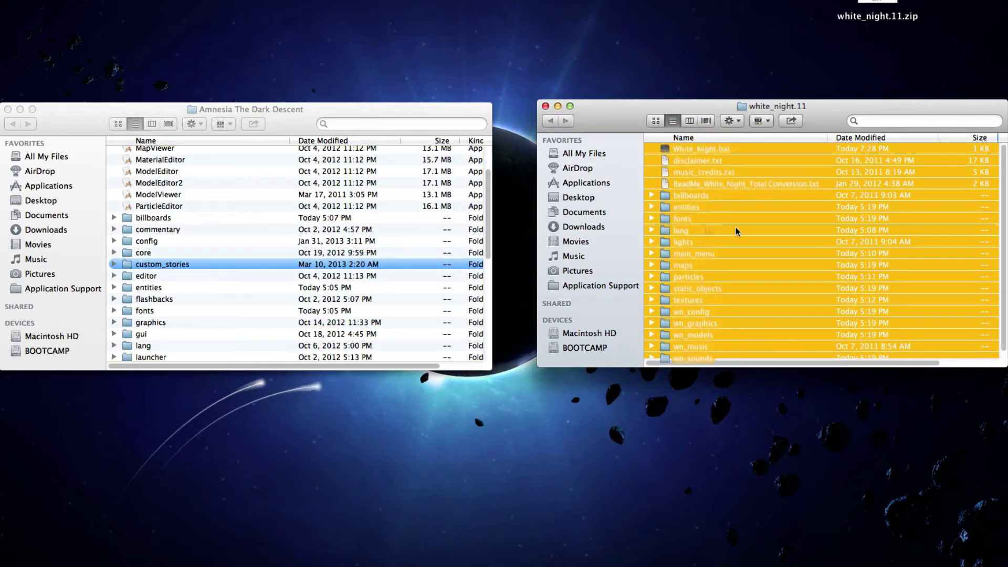
left_click(694, 196)
left_click_drag(694, 197, 171, 218)
left_click_drag(690, 200, 736, 186)
left_click(707, 196)
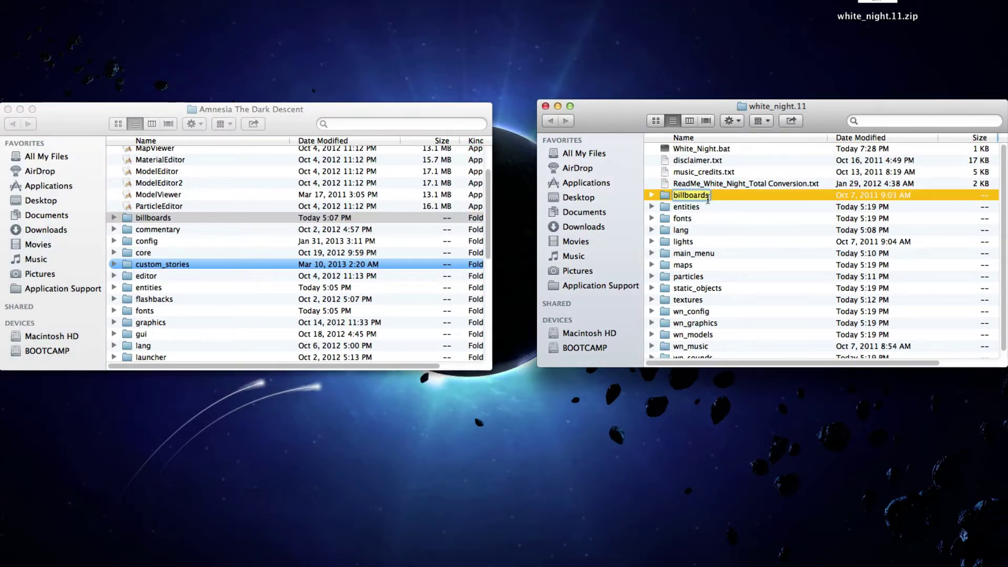
key("Escape")
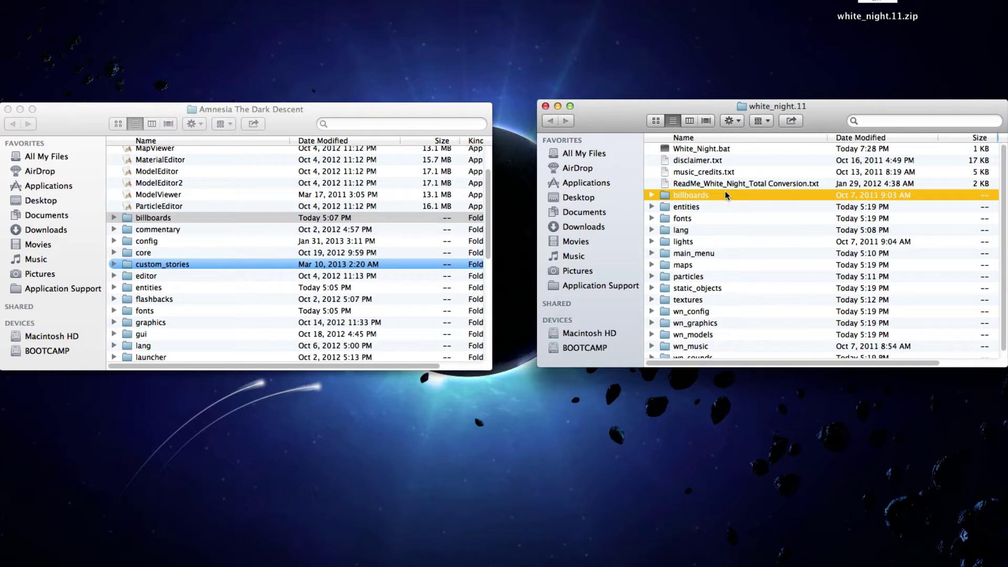
mouse_move(701, 196)
left_mouse_down()
mouse_move(325, 259)
mouse_move(315, 227)
mouse_move(470, 231)
mouse_move(716, 195)
left_mouse_up()
- Expand the billboards folder in both windows and select all the files inside the white_night.11 one
left_click(652, 195)
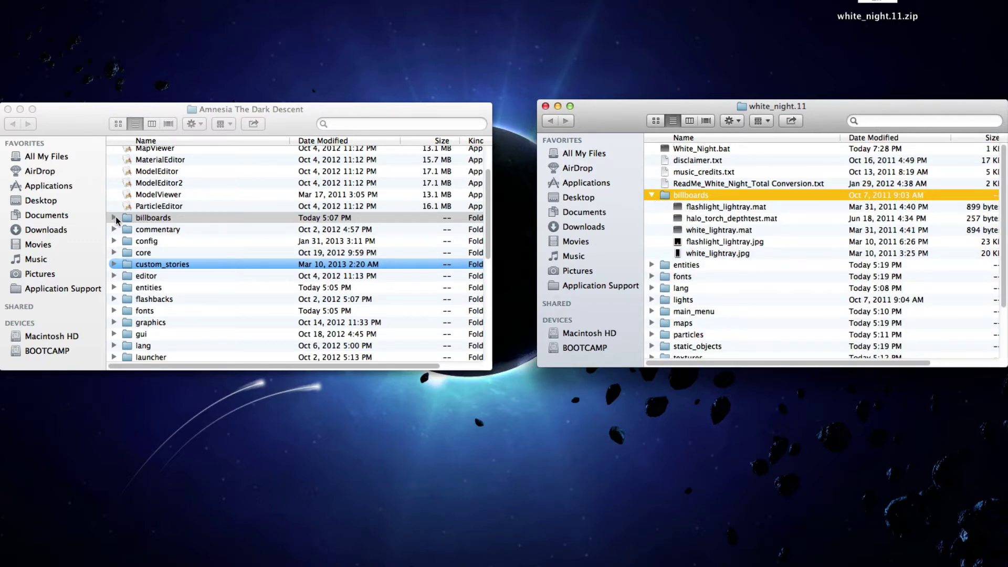
left_click(114, 217)
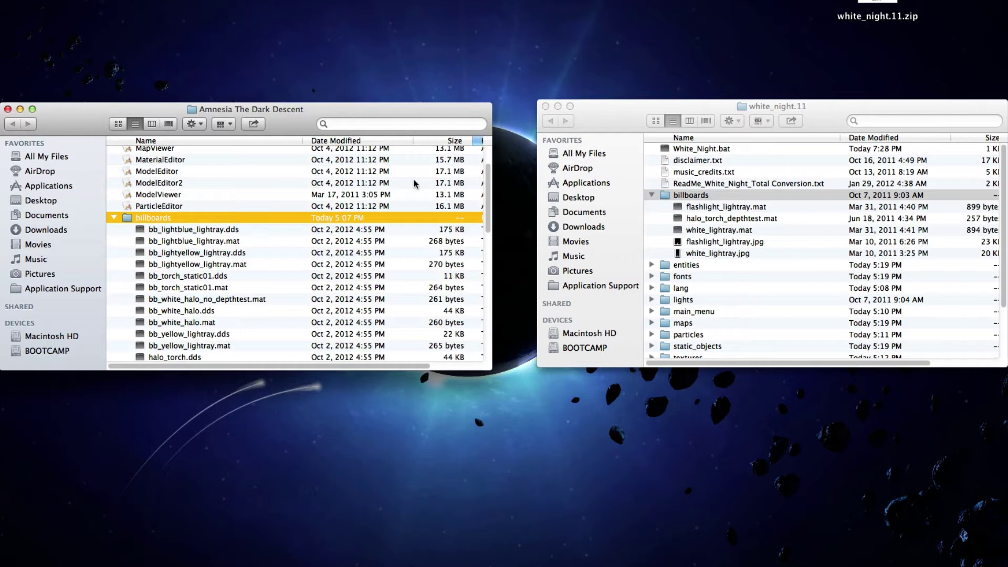
scroll(485, 220, "down", 3)
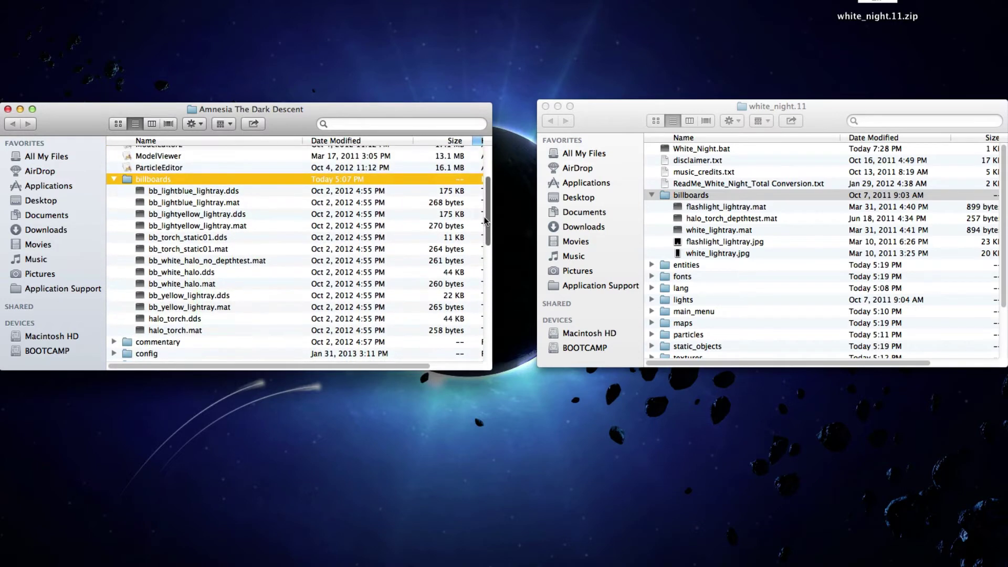
left_click(726, 257)
left_click_drag(769, 253, 770, 207)
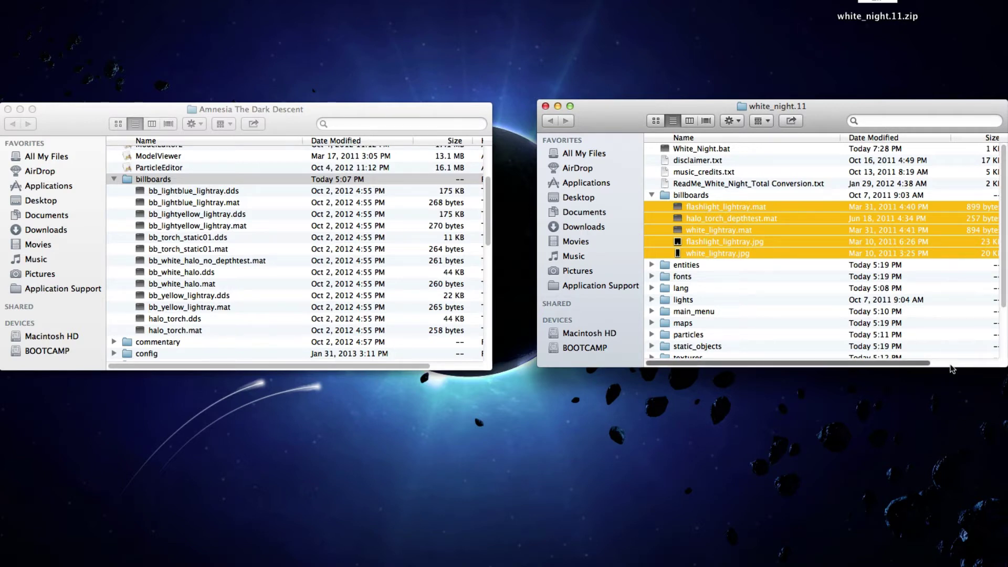
- Enlarge both folder windows and align them side by side at matching heights
left_click_drag(951, 367, 948, 544)
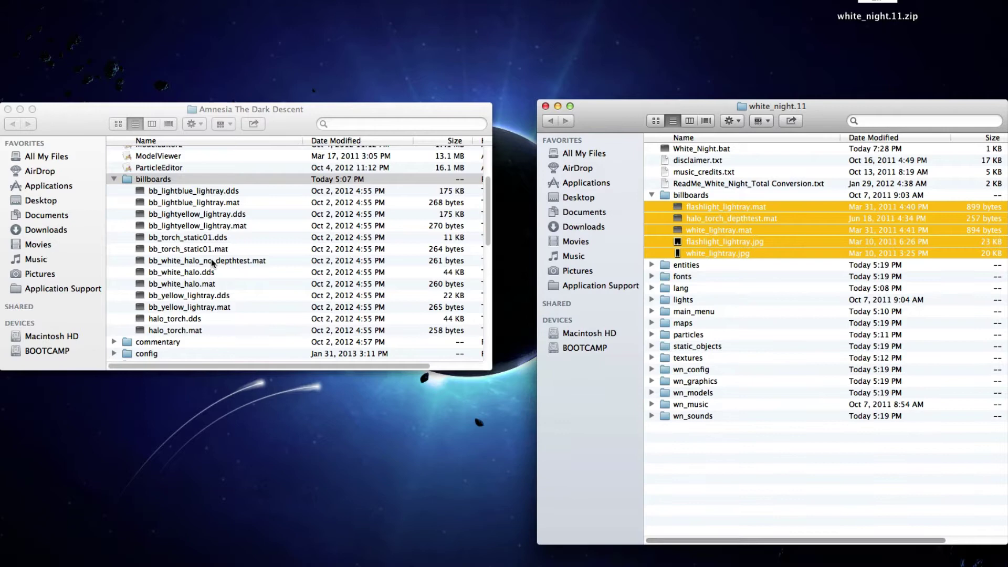
left_click(438, 366)
left_click_drag(438, 371, 436, 540)
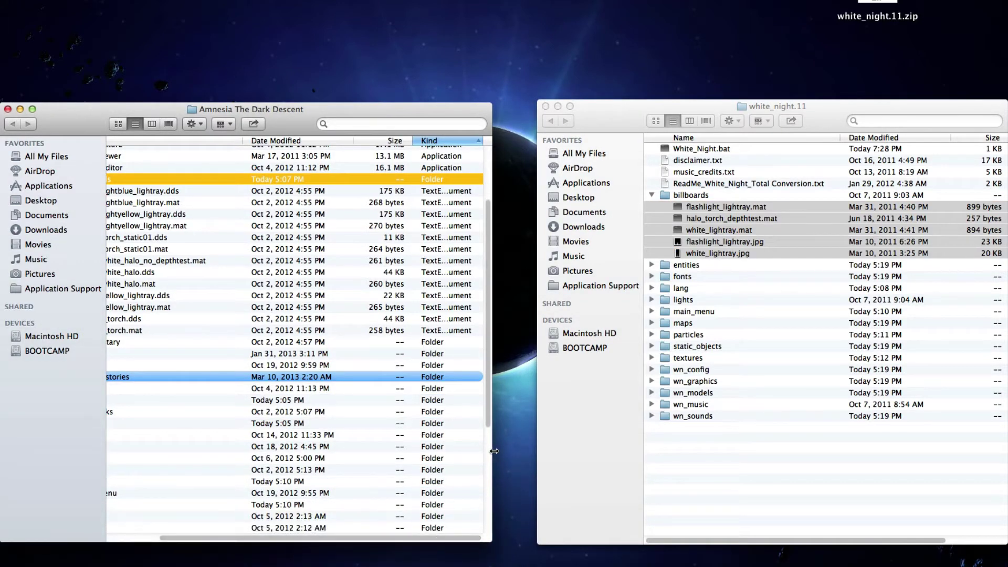
left_click_drag(493, 452, 537, 452)
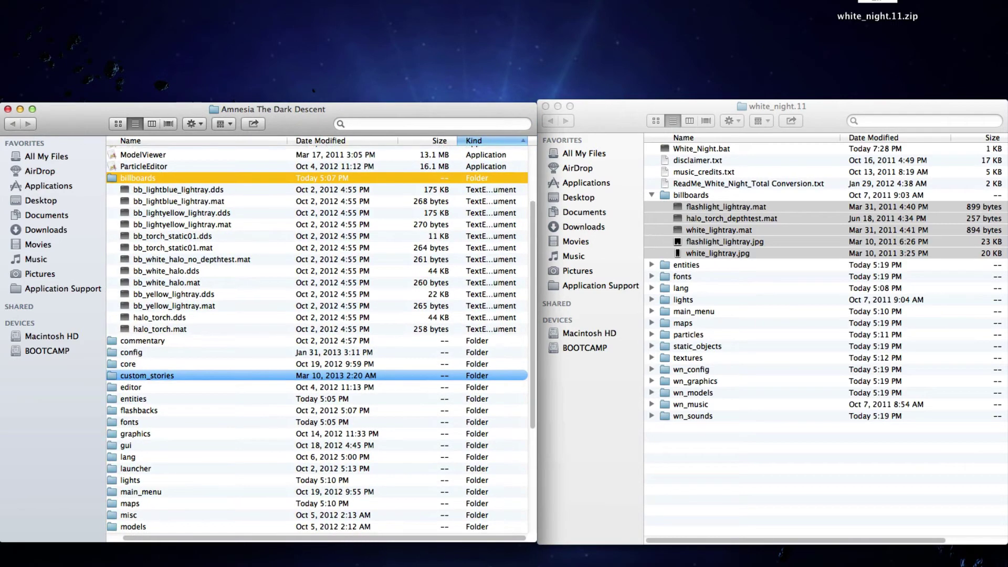
left_click_drag(449, 107, 448, 104)
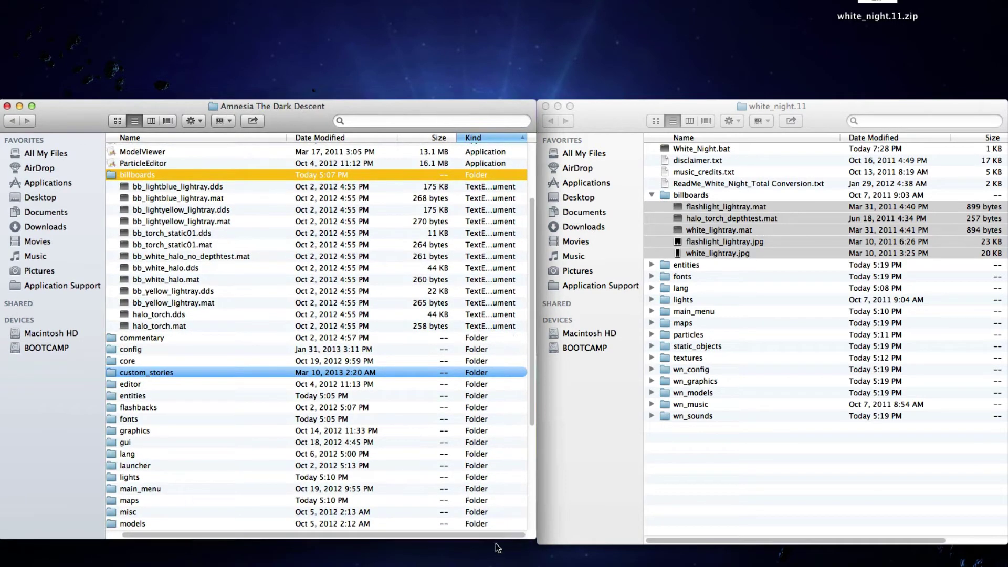
left_click_drag(496, 540, 496, 545)
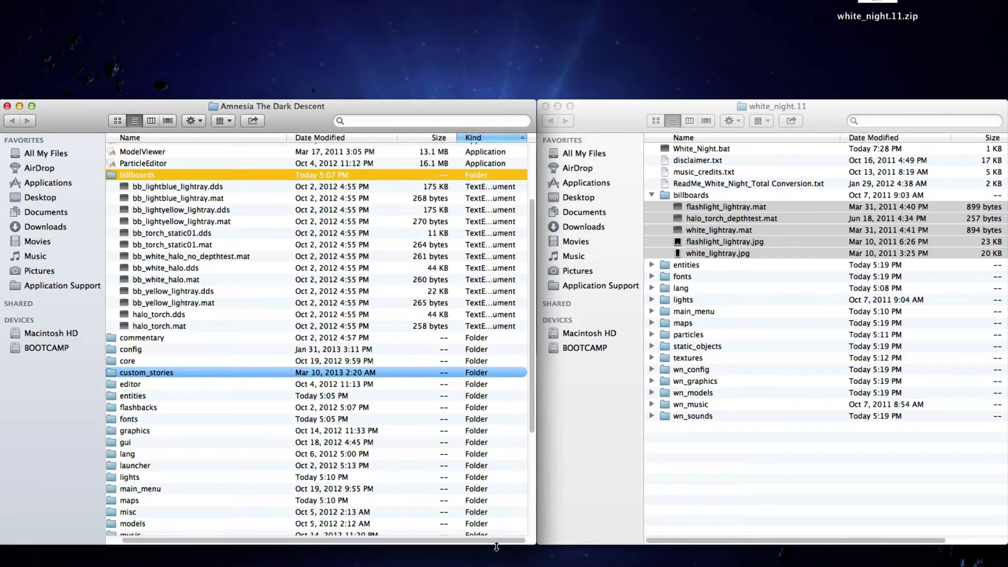
- Move the selected .mat and .jpg files from the white_night.11 billboards folder into Amnesia's billboards folder
left_click(776, 448)
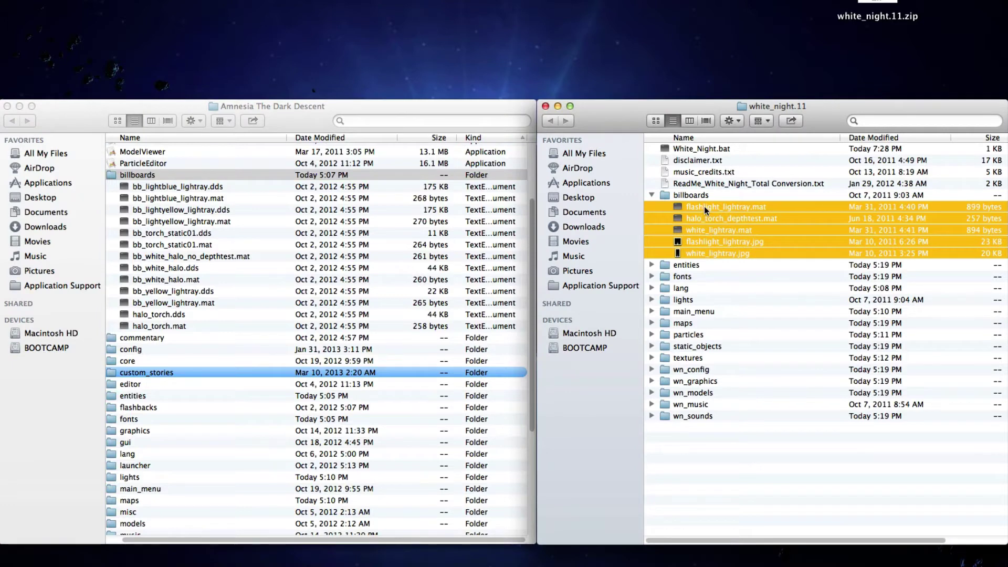
left_click_drag(705, 210, 132, 176)
left_click(691, 196)
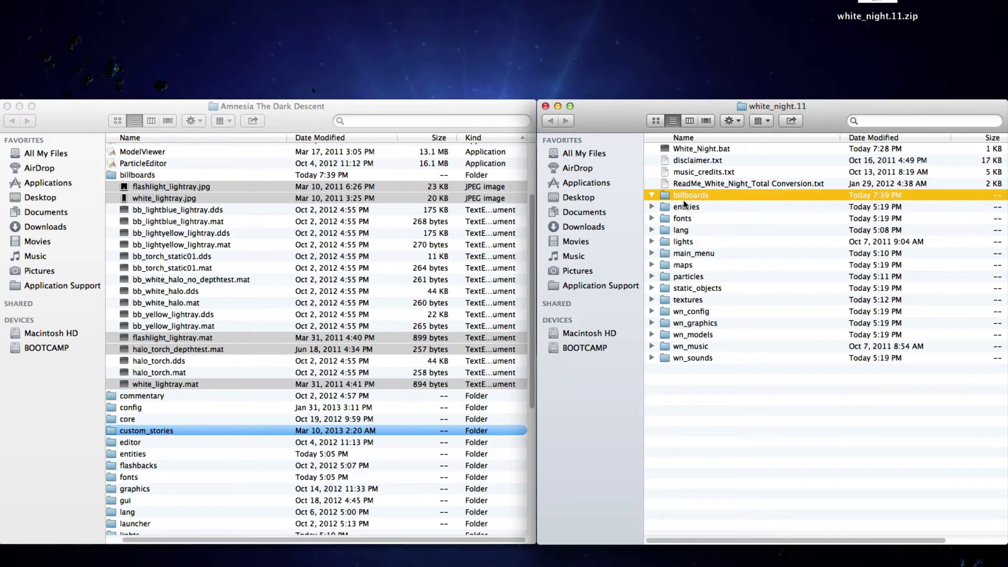
left_click(134, 175)
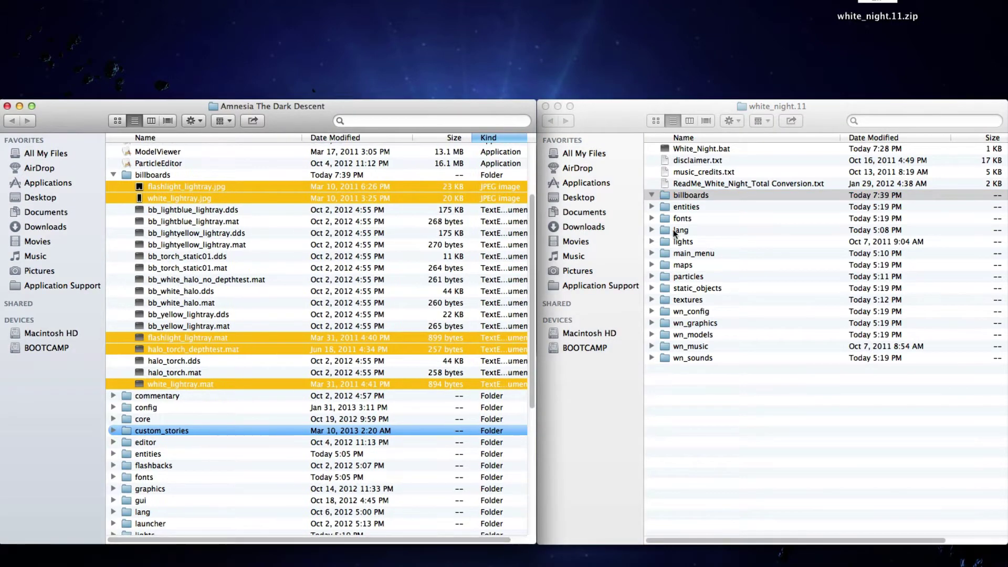
- Move the white_night folder from white_night.11's entities folder into Amnesia's entities folder, collapsing Amnesia's billboards and entities folders
left_click(651, 206)
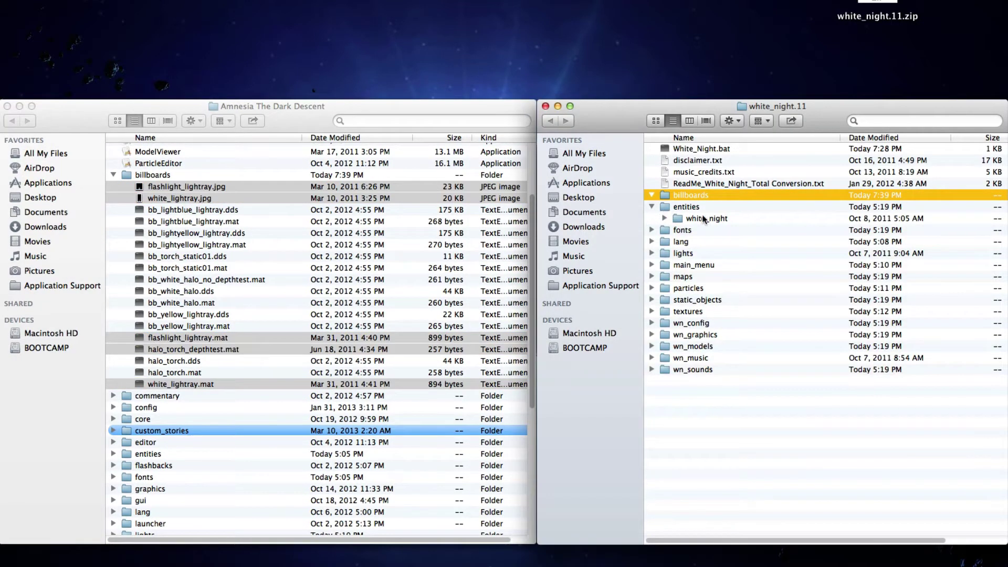
left_click(114, 175)
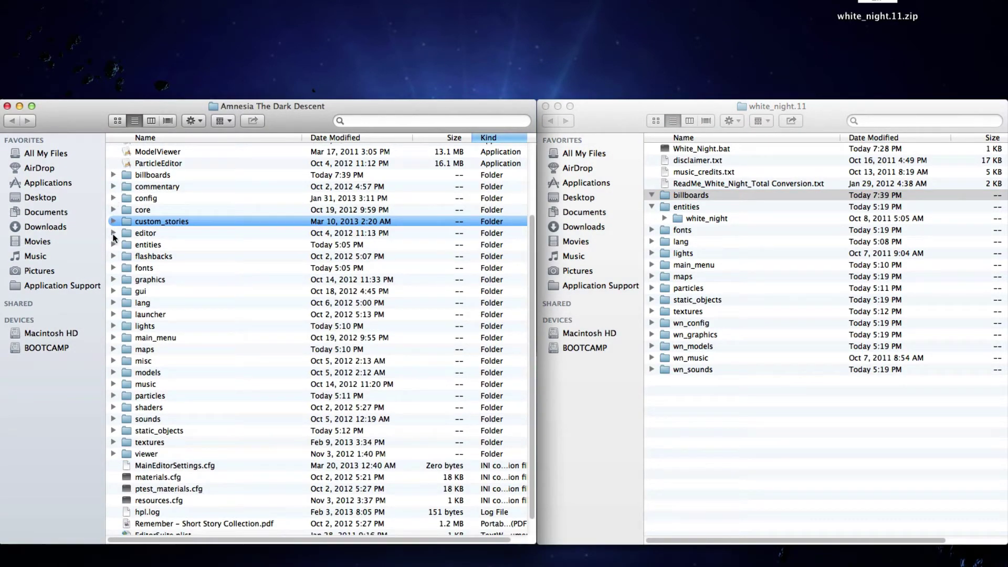
left_click(113, 245)
scroll(114, 245, "up", 2)
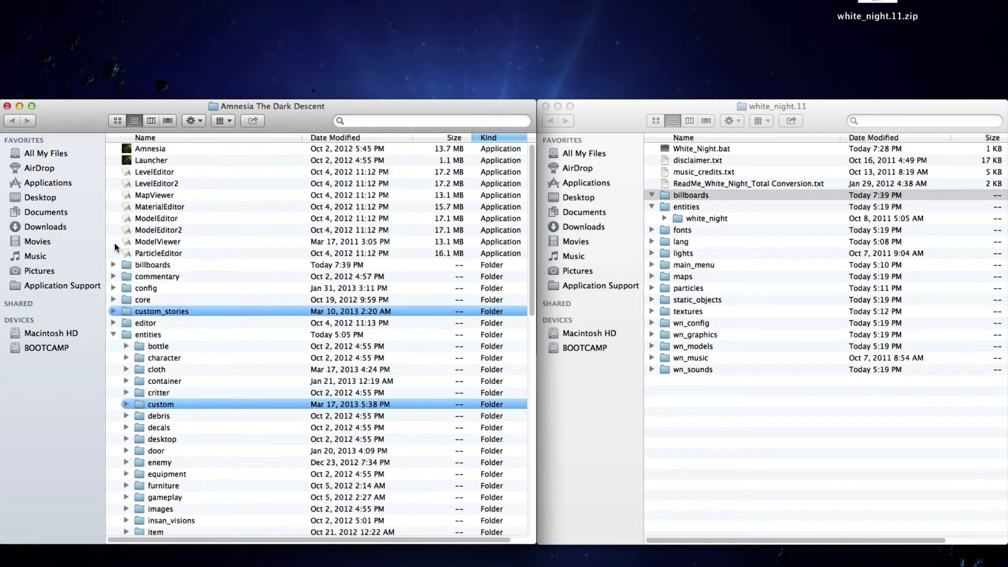
scroll(150, 313, "down", 1)
scroll(151, 313, "down", 1)
left_click(153, 294)
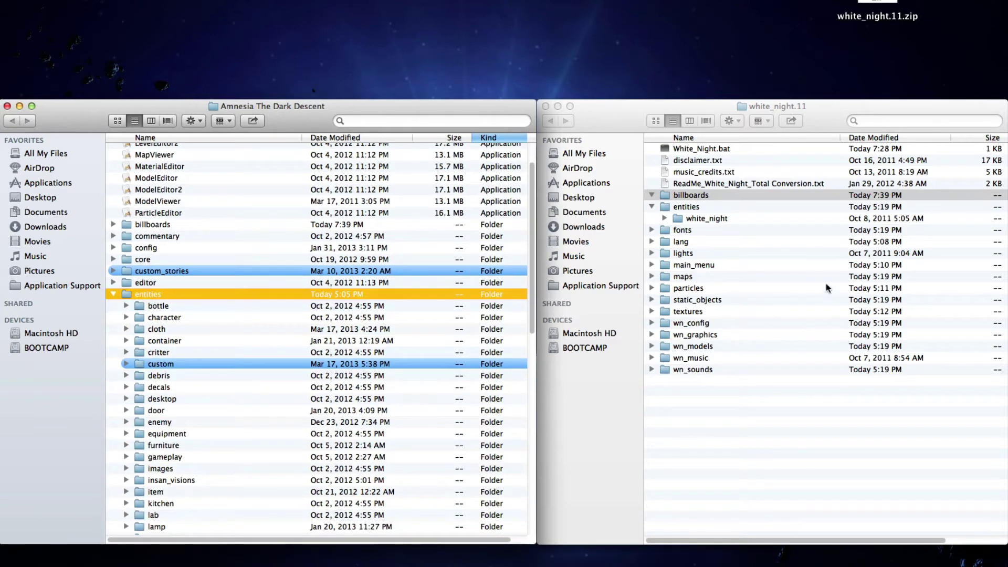
left_click_drag(711, 220, 152, 295)
scroll(115, 183, "up", 2)
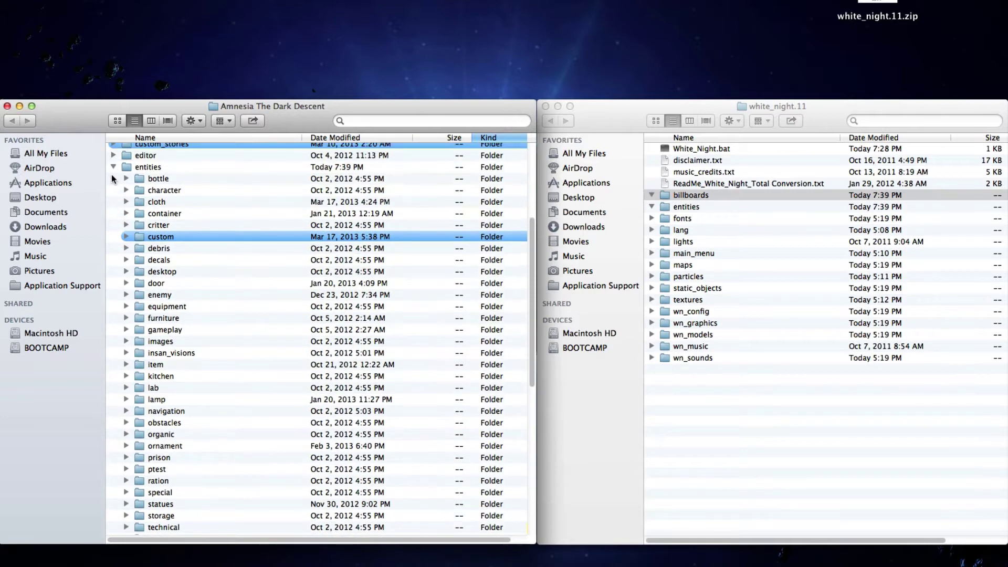
left_click(113, 168)
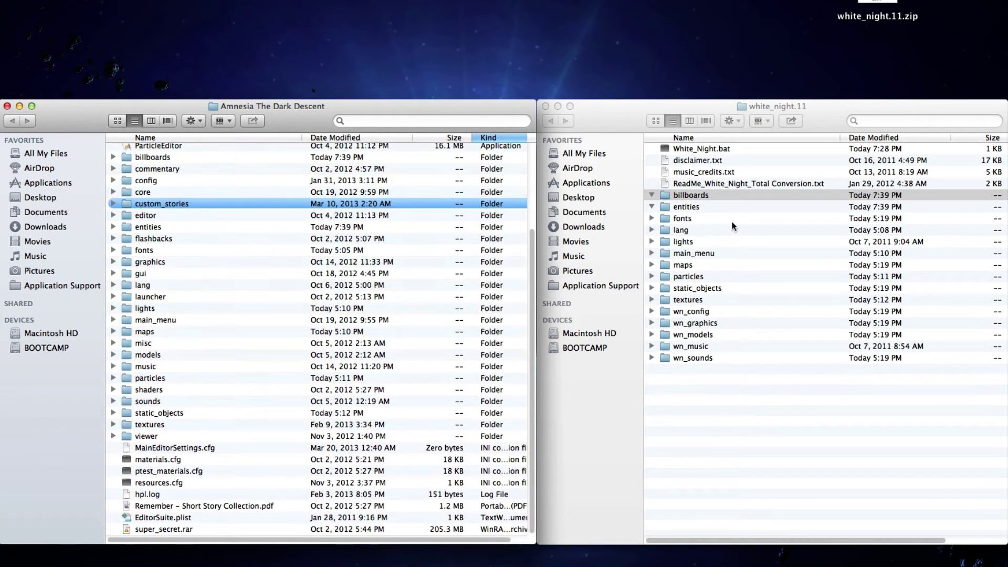
- Move the grk folder from white_night.11's fonts folder into Amnesia's fonts folder
left_click(652, 207)
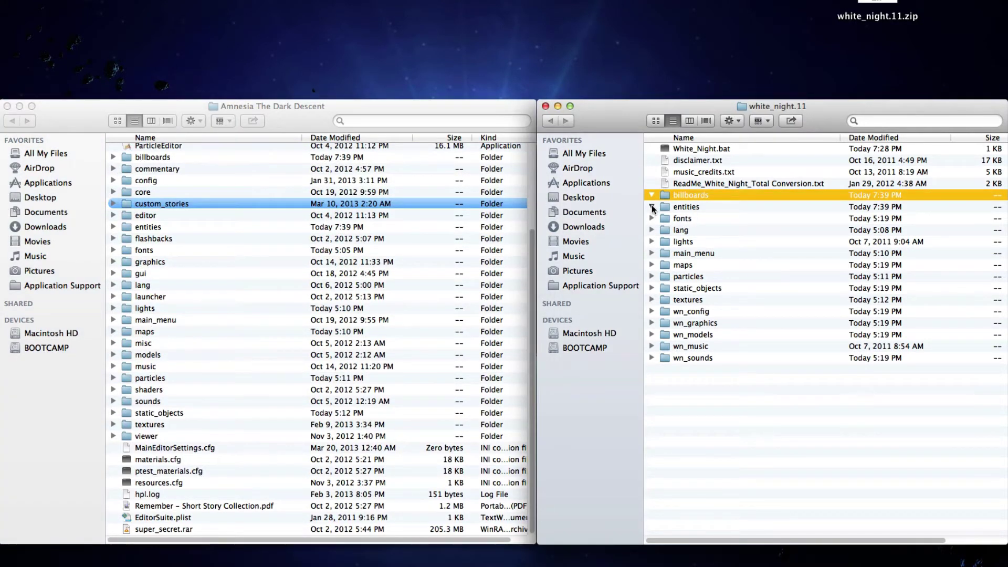
left_click(652, 219)
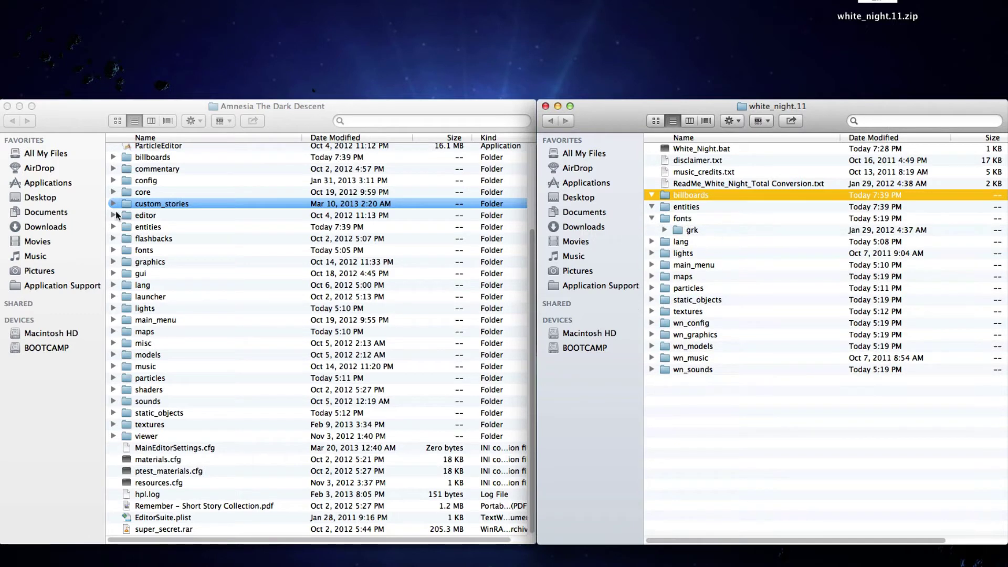
left_click_drag(680, 236, 146, 251)
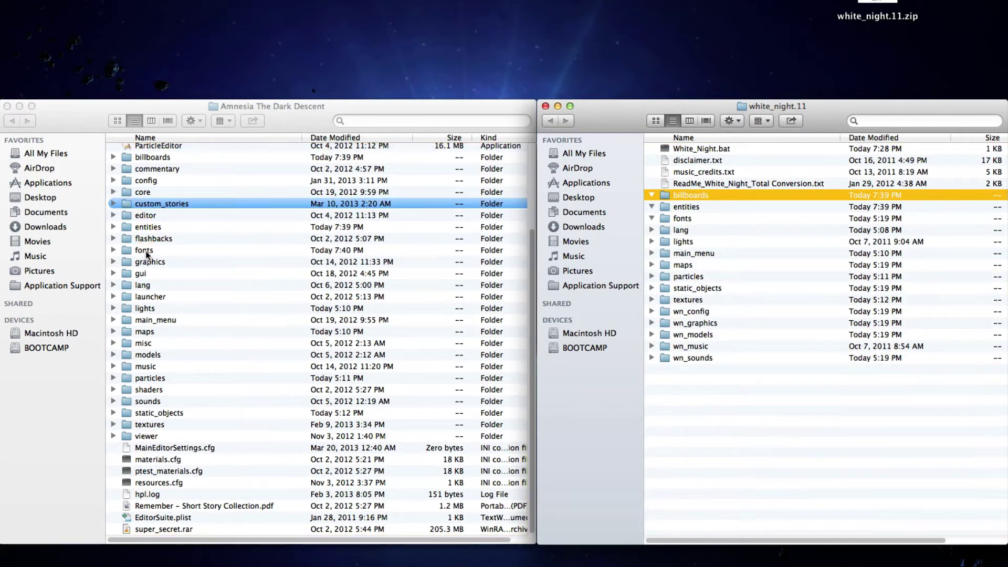
- Move wn_menu_logo.png from white_night.11's lang/eng/graphics/main_menu folder into the matching main_menu folder in Amnesia
left_click(652, 231)
left_click(665, 242)
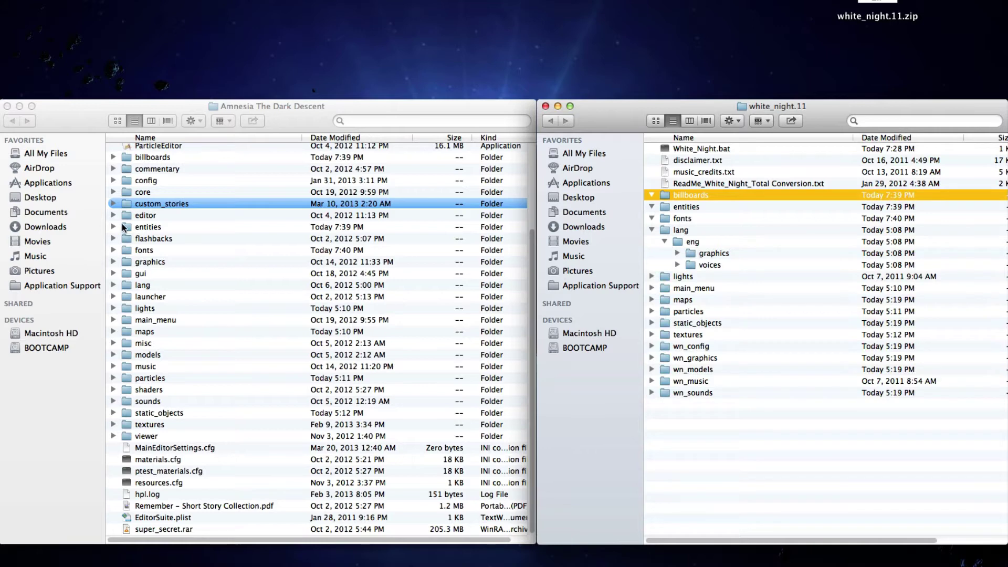
left_click(120, 287)
left_click(120, 287)
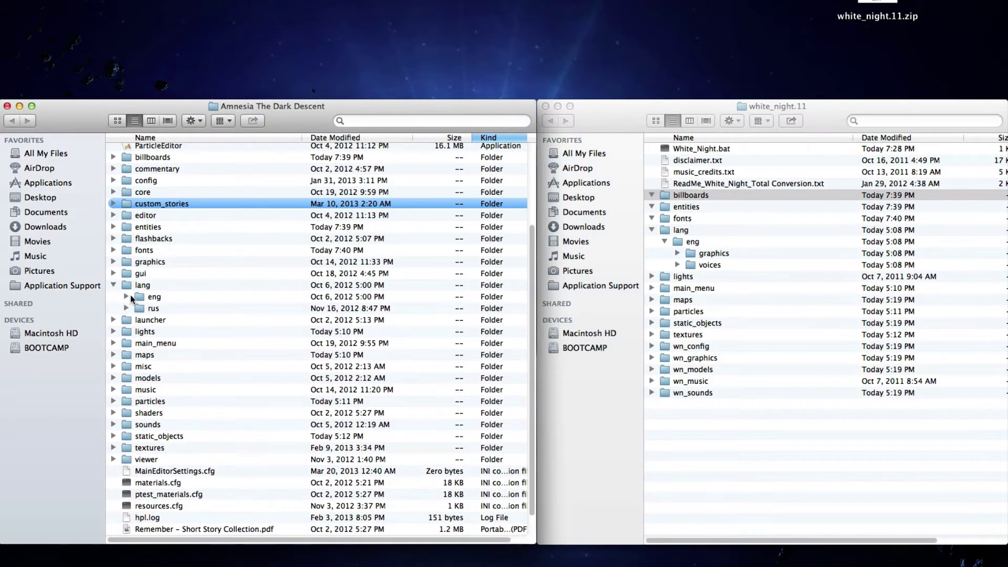
left_click(126, 297)
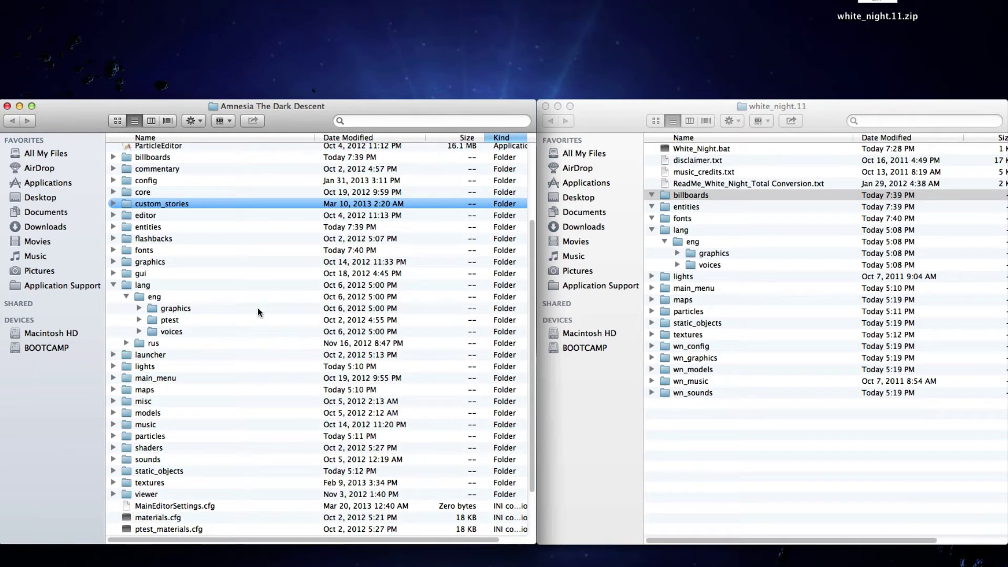
left_click(139, 309)
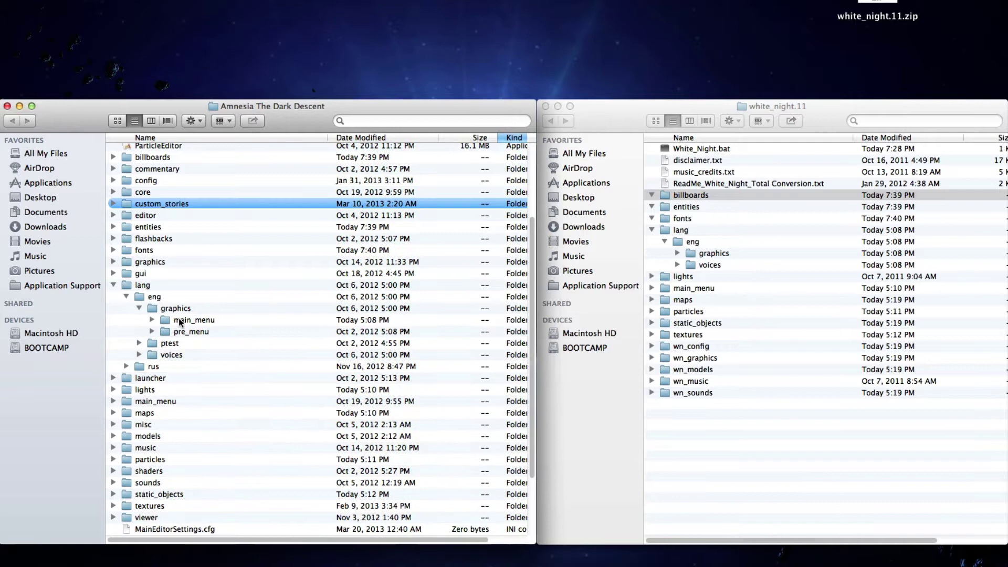
left_click(678, 253)
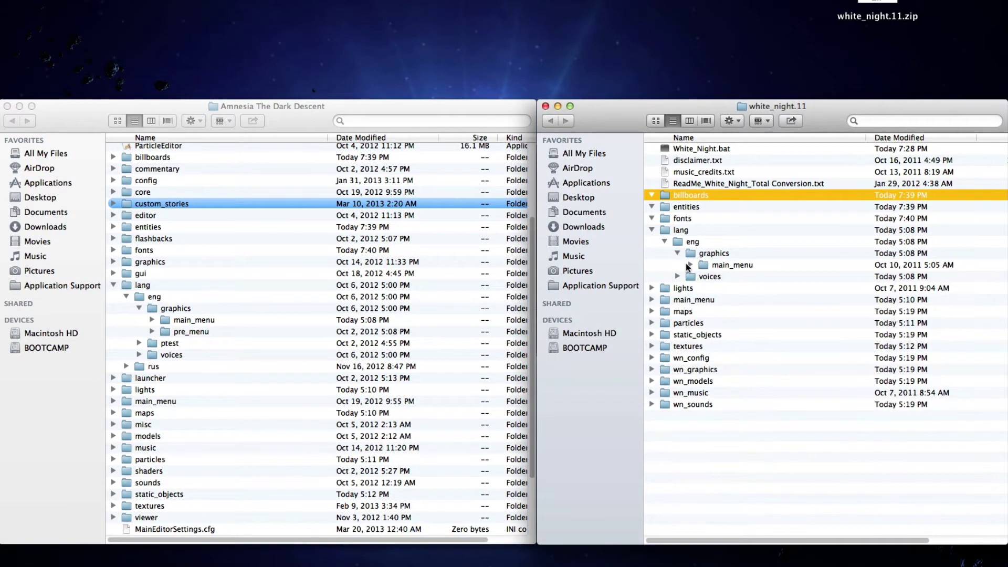
left_click(691, 266)
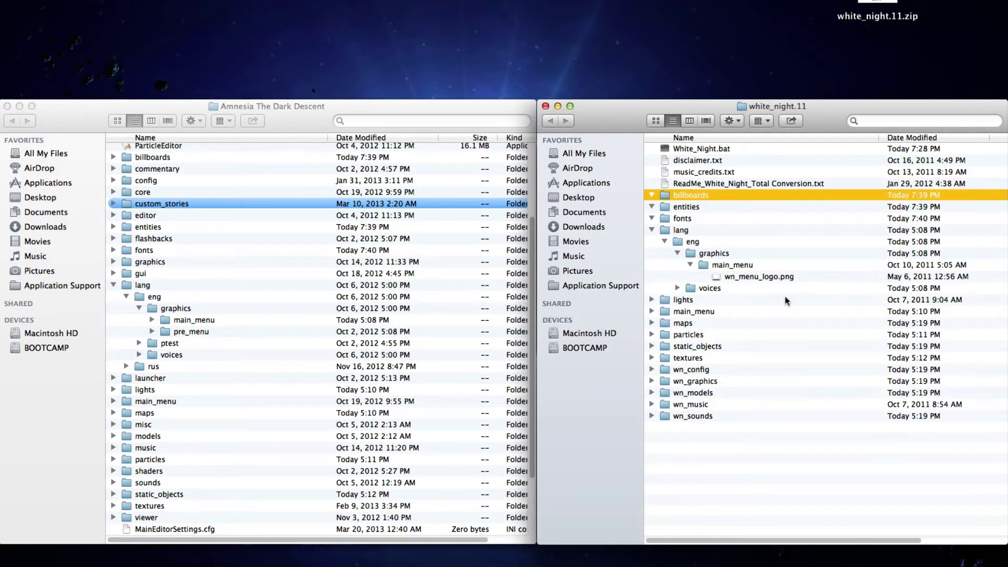
left_click_drag(738, 279, 185, 318)
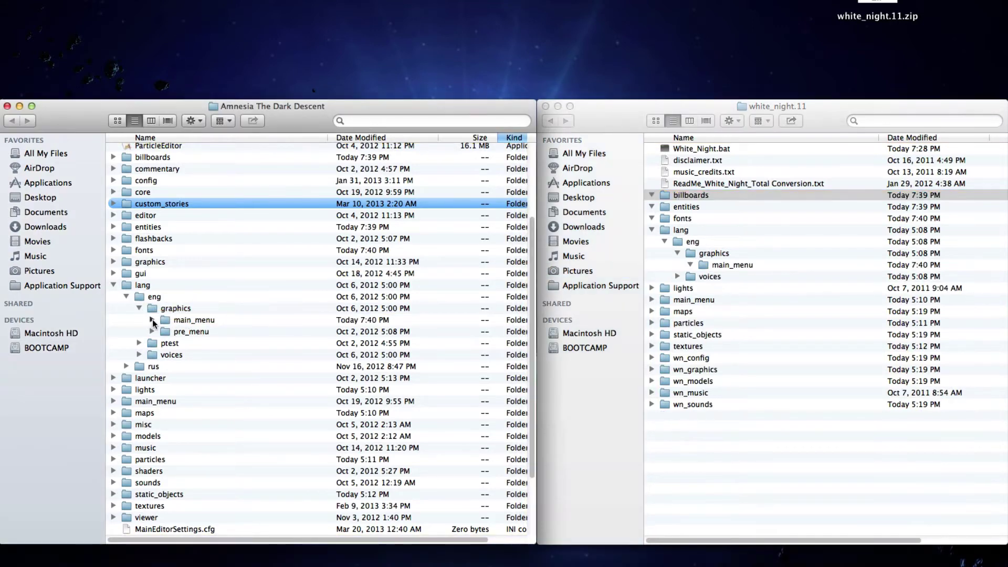
left_click(152, 320)
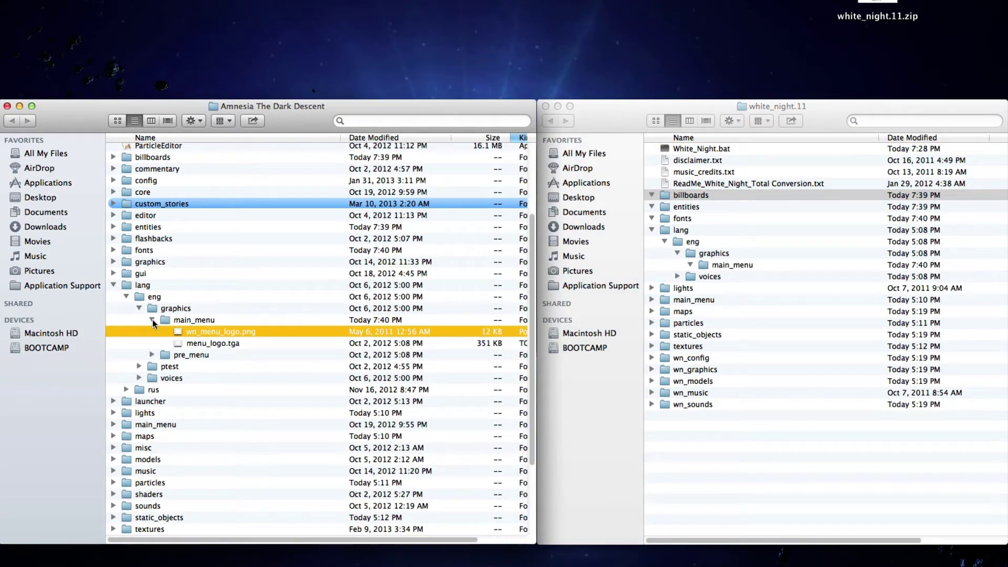
left_click(153, 318)
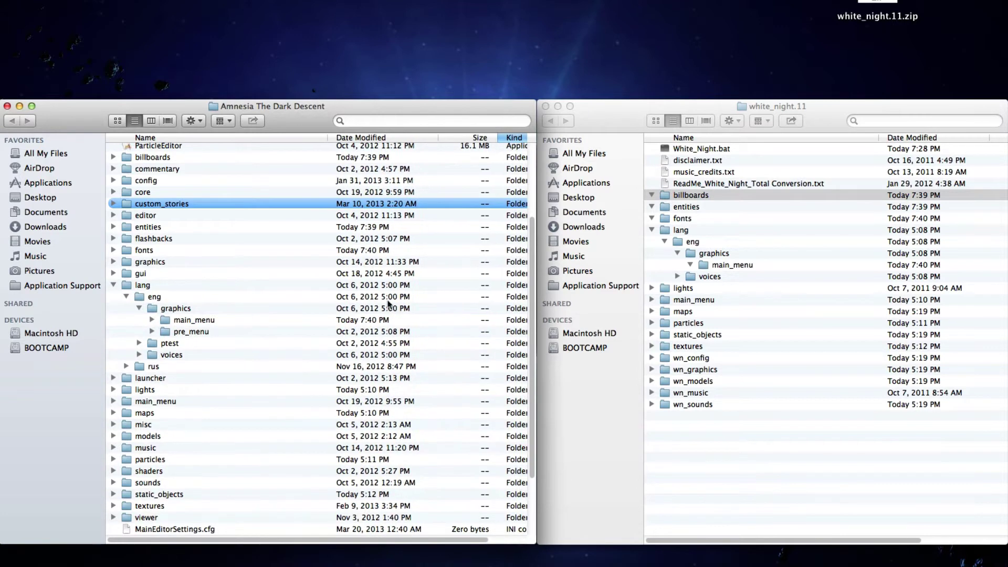
- Collapse white_night.11's graphics folder and expand the lang/eng/voices/level folder in both windows
left_click(678, 254)
left_click(678, 264)
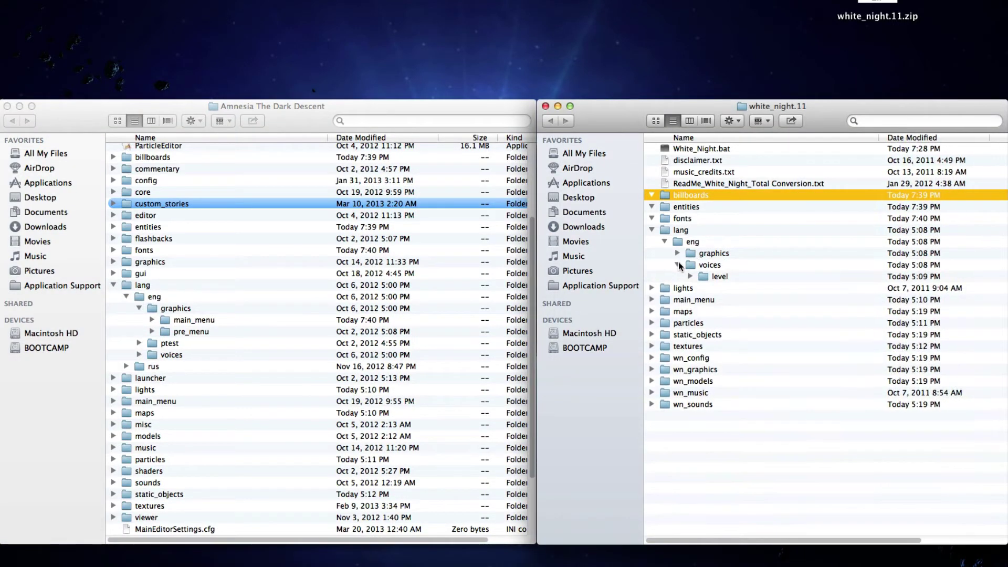
left_click(689, 276)
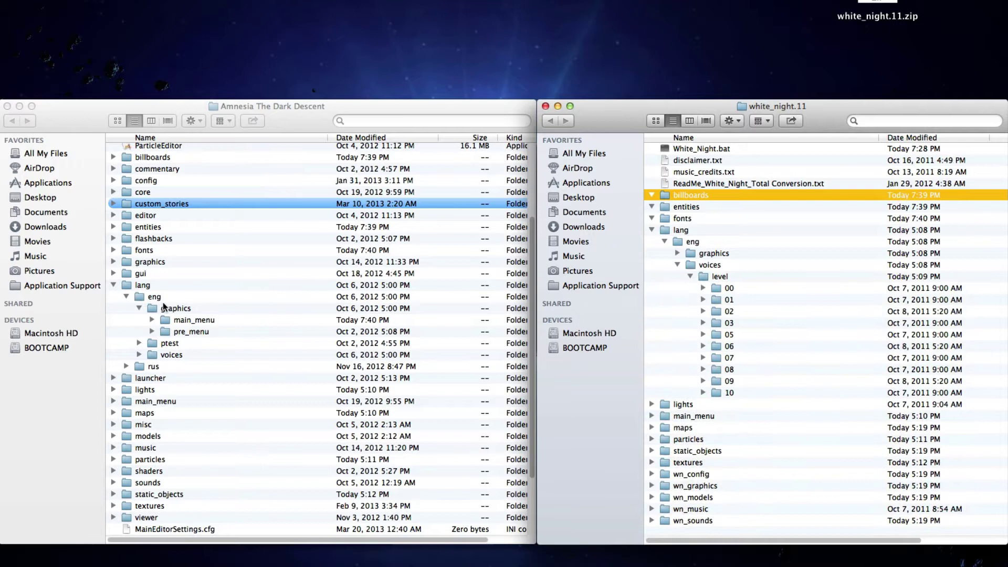
left_click(139, 355)
left_click(139, 355)
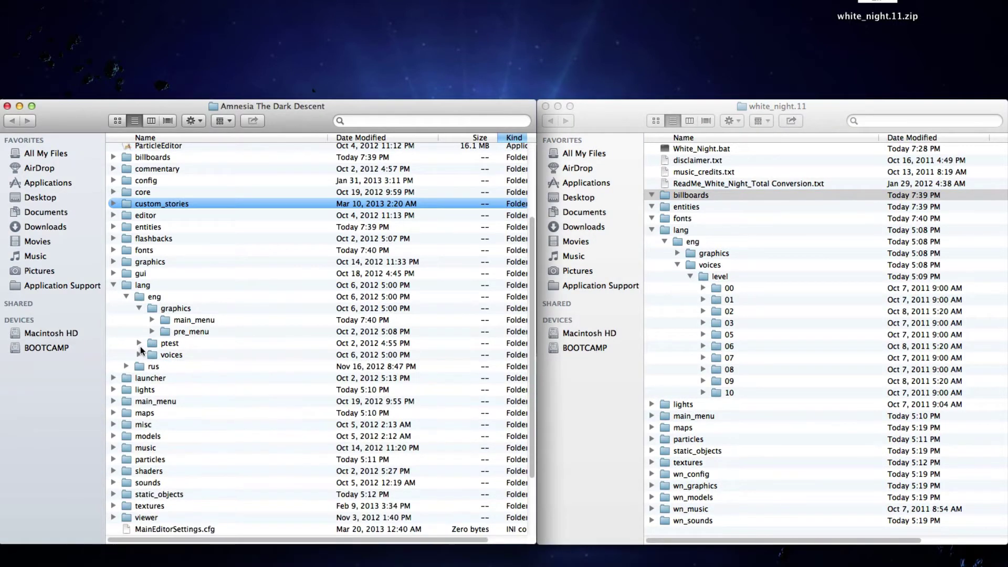
left_click(139, 356)
left_click(151, 389)
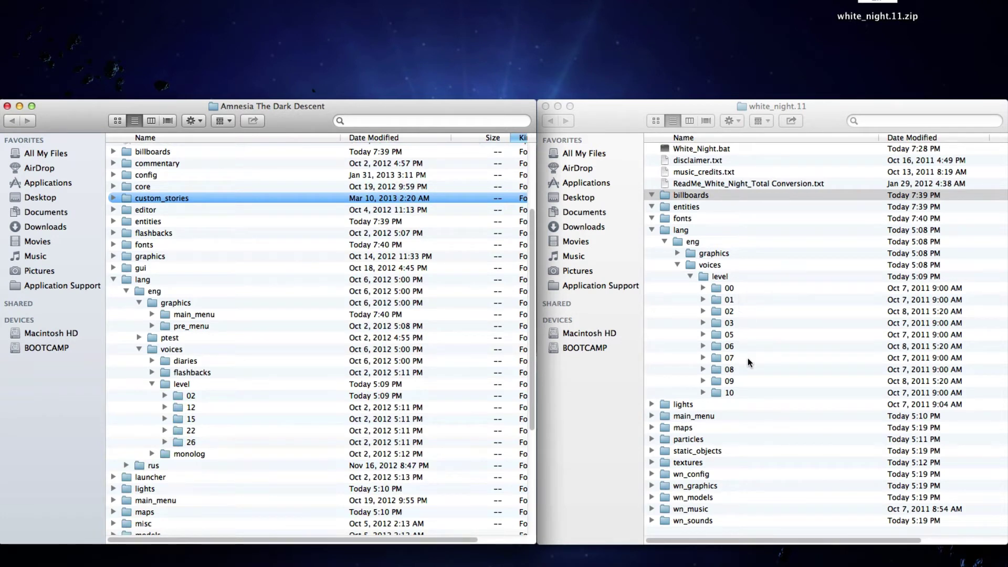
- Move 2_1.ogg and 2_shocked.ogg from white_night.11's level folder 02 into Amnesia's level folder 02, then collapse Amnesia's 02 folder
left_click(731, 312)
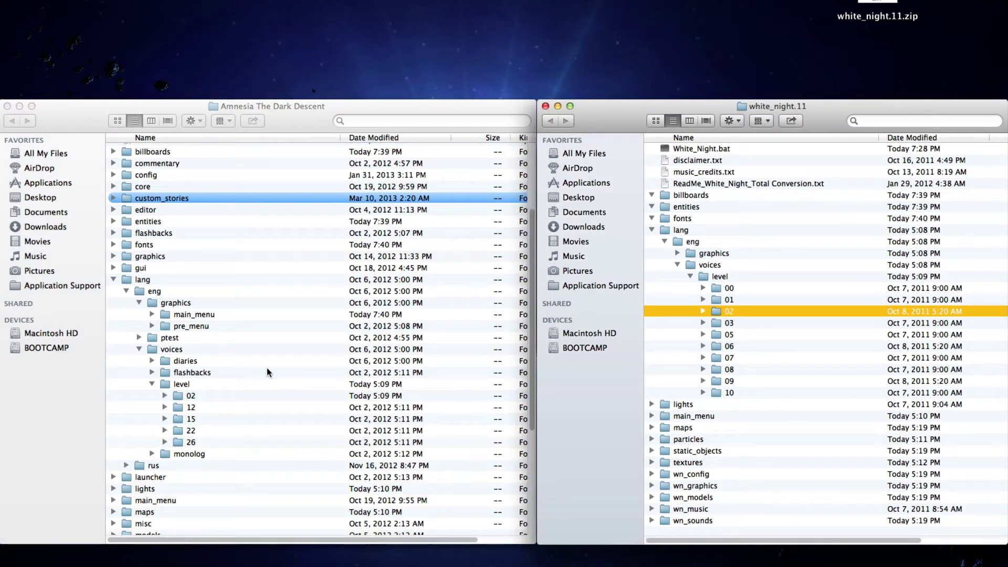
left_click(704, 311)
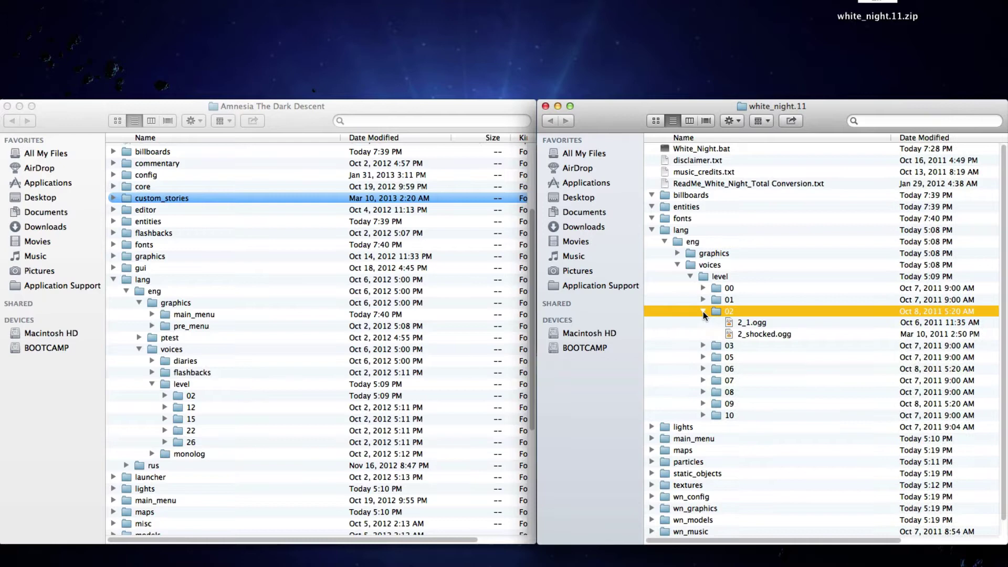
left_click(703, 311)
left_click(165, 396)
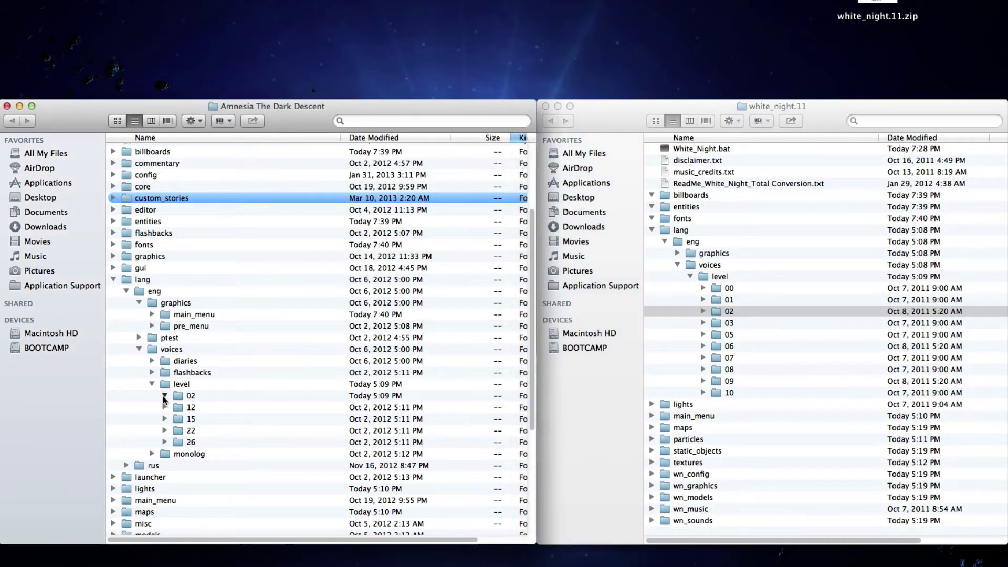
left_click(704, 311)
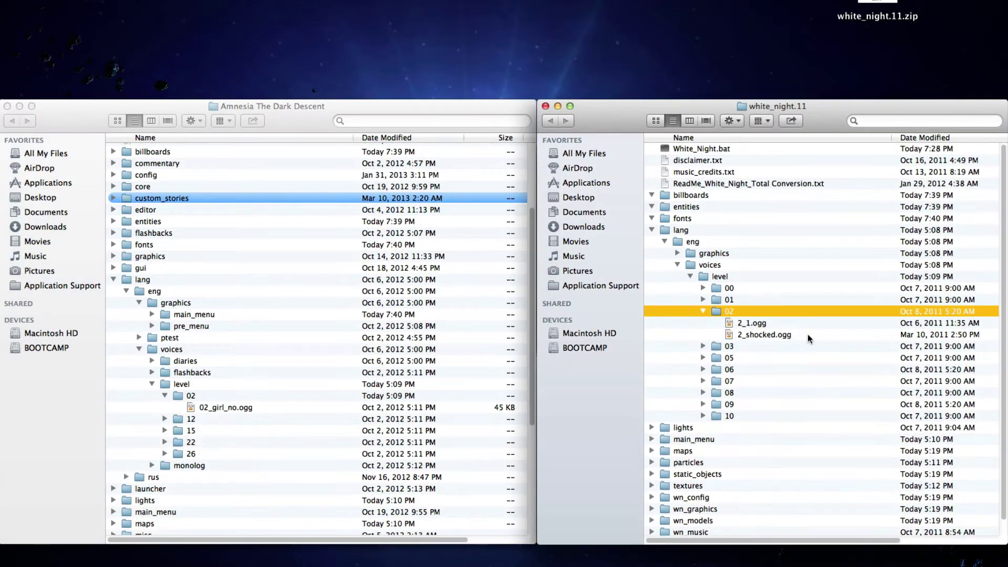
left_click_drag(808, 334, 193, 394)
scroll(193, 394, "down", 5)
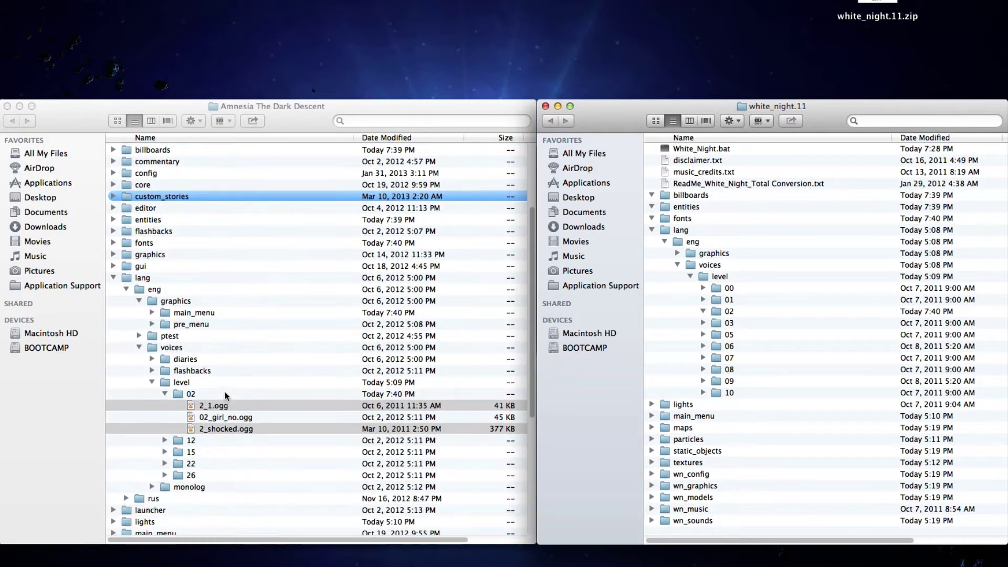
left_click(164, 338)
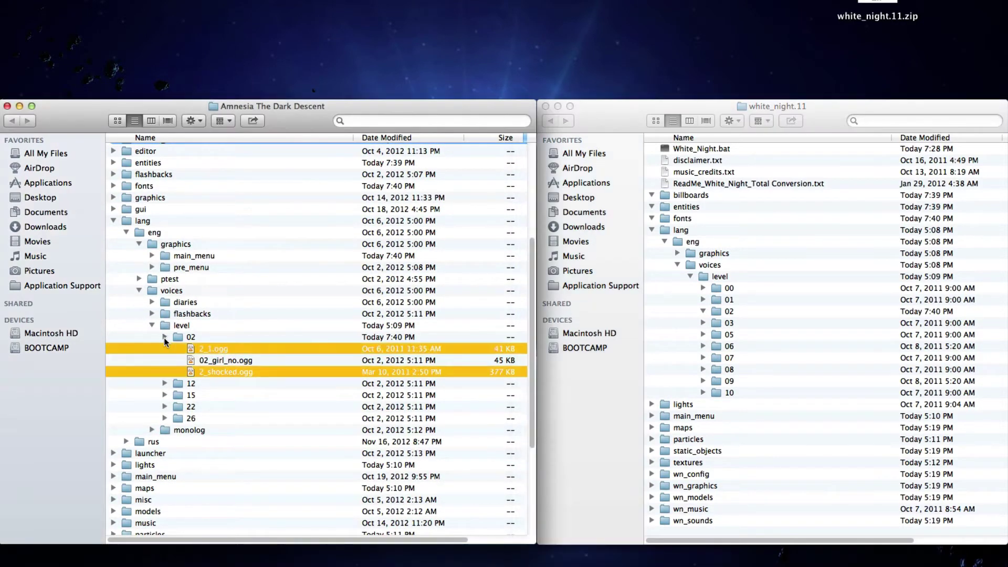
left_click(165, 337)
- Trash white_night.11's emptied 02 folder and move the remaining numbered folders, 00 through 10, into Amnesia's voices/level folder
left_click(738, 313)
right_click(725, 311)
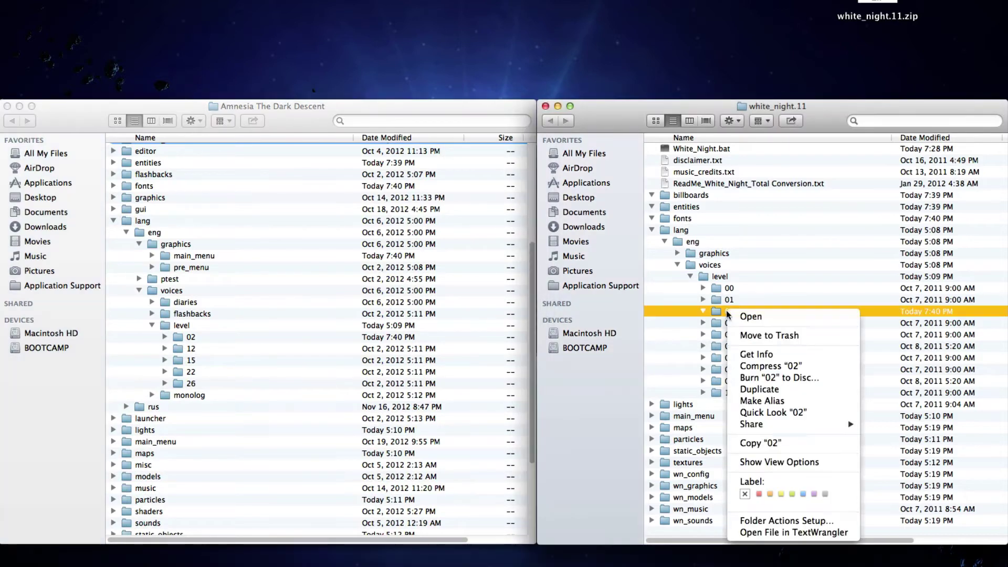
left_click(748, 336)
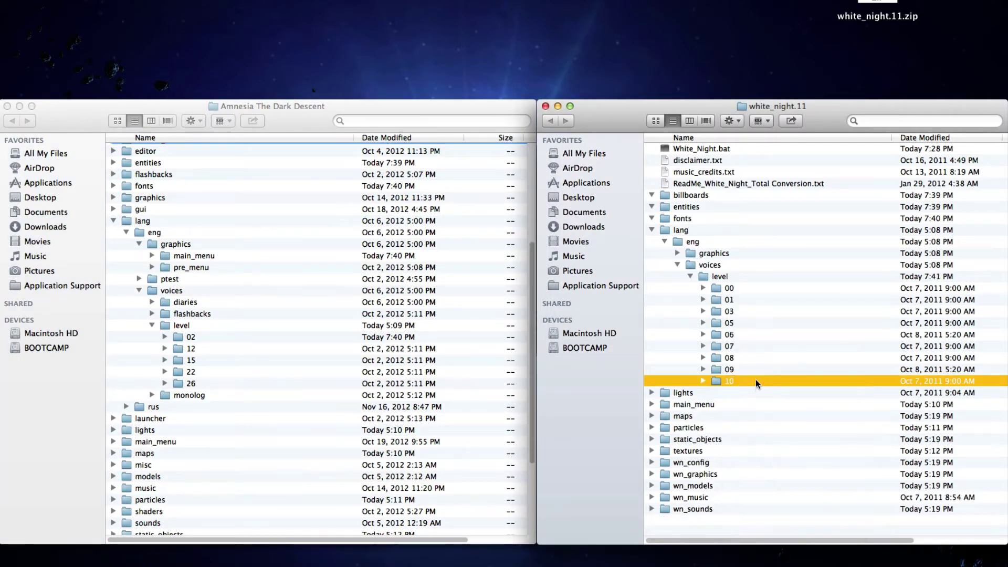
left_click_drag(755, 379, 181, 326)
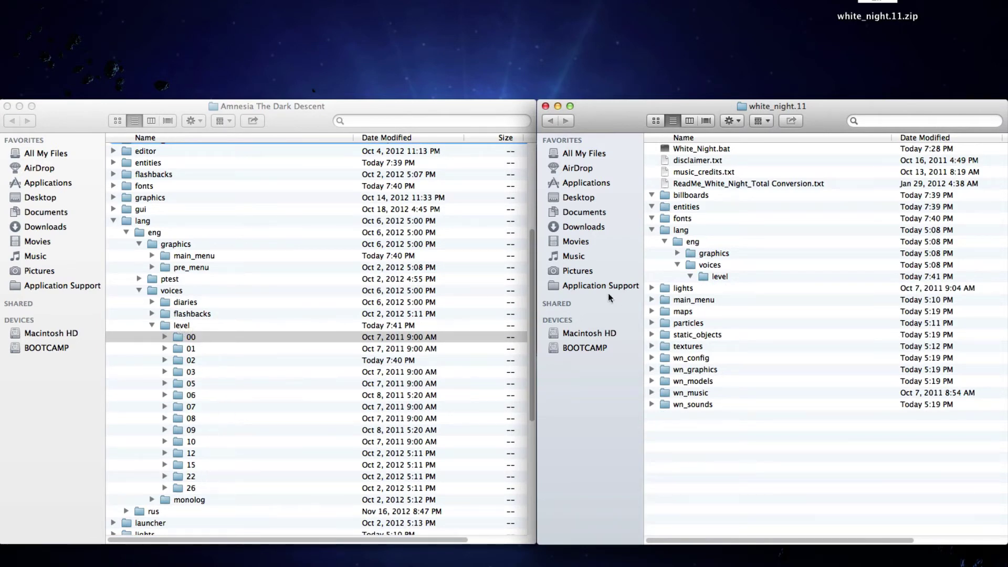
- Collapse the lang folder and expand the lights folder in both windows
left_click(652, 230)
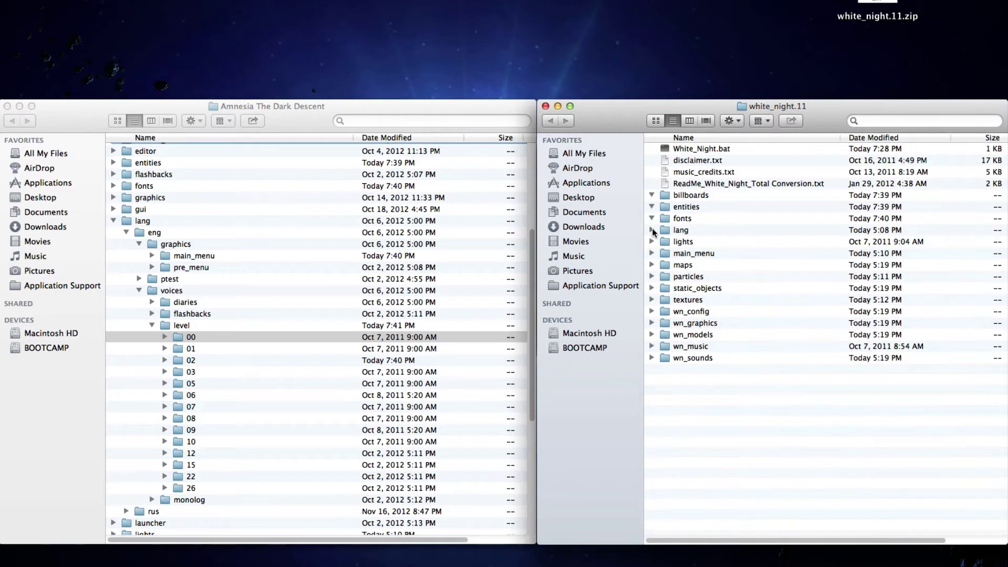
left_click(652, 241)
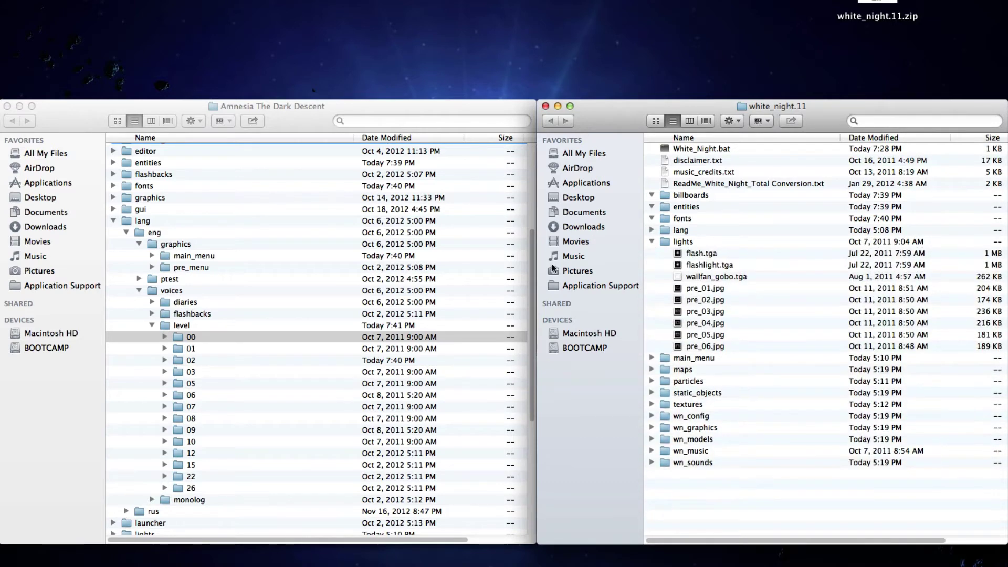
scroll(257, 527, "up", 3)
left_click(256, 541)
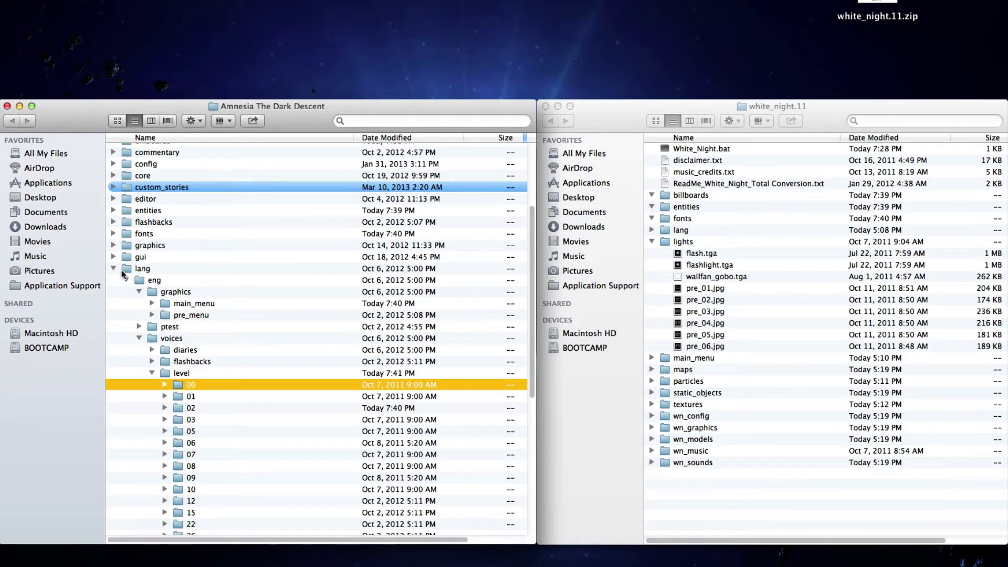
left_click(113, 269)
left_click(115, 308)
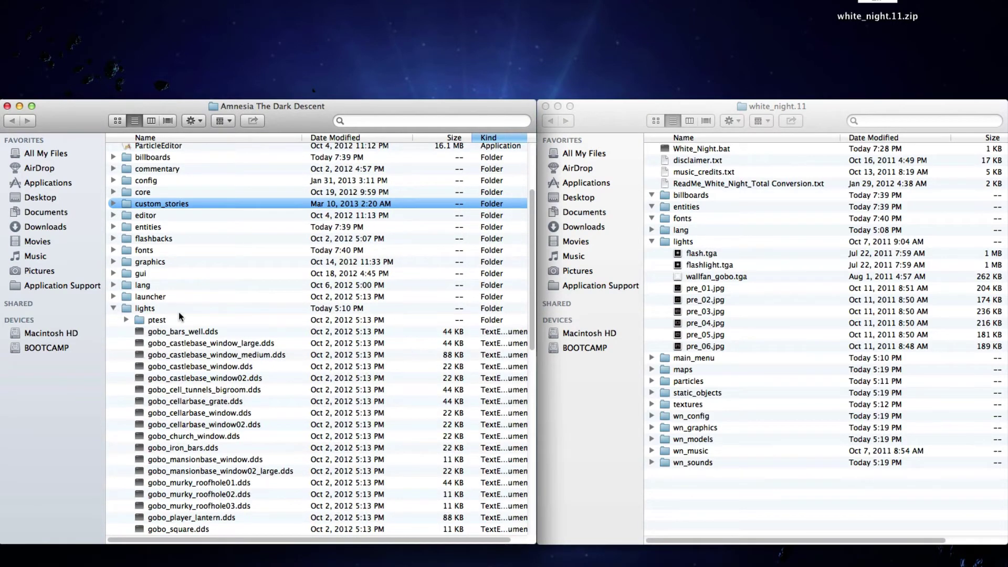
- Move the files from white_night.11's lights folder into Amnesia's lights folder, then collapse Amnesia's lights folder
left_click_drag(756, 250, 159, 241)
scroll(159, 241, "up", 5)
left_click(114, 258)
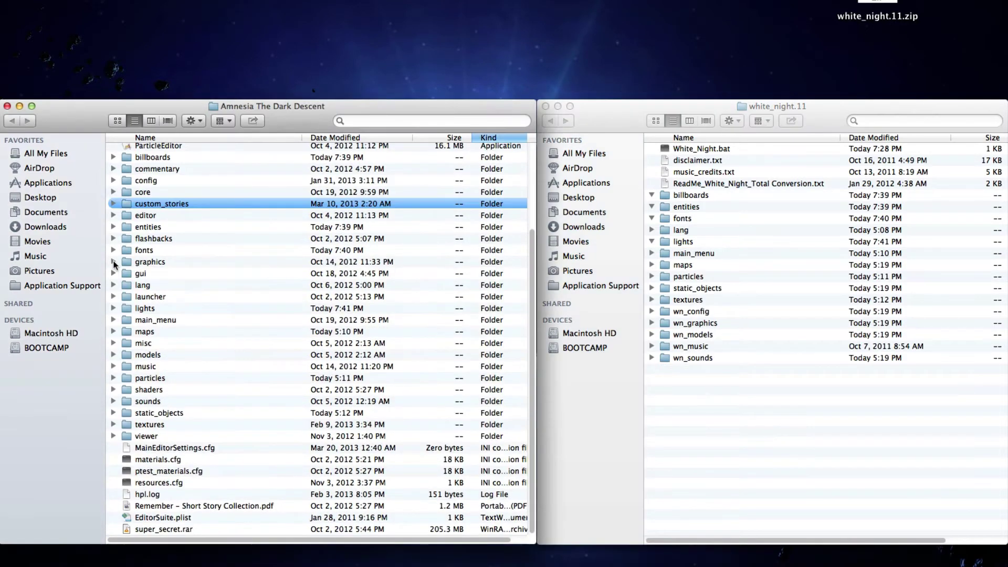
- Expand main_menu/main in both windows and move white_night_bg.map from white_night.11's main folder into Amnesia's main folder
left_click(651, 253)
left_click(664, 265)
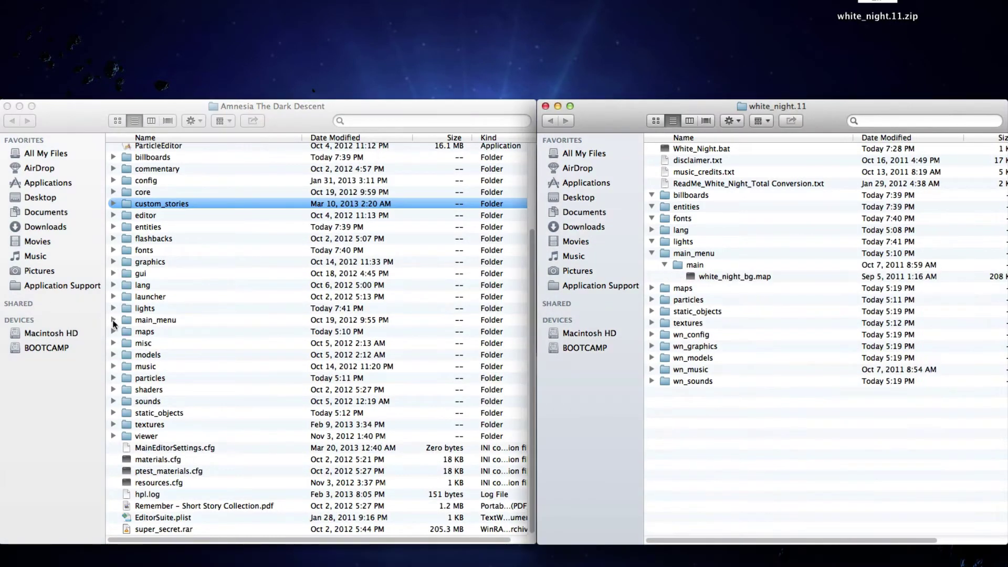
left_click(113, 320)
left_click(127, 332)
left_click_drag(699, 276, 157, 331)
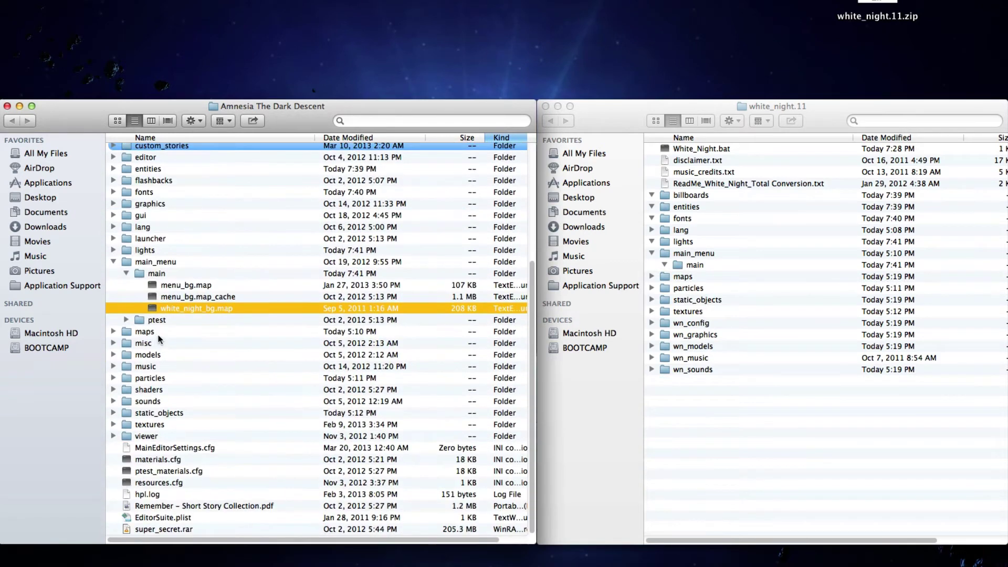
- Collapse main_menu in both windows and move the white_night folder from white_night.11's maps folder into Amnesia's maps folder
left_click(651, 253)
left_click(651, 264)
left_click(113, 261)
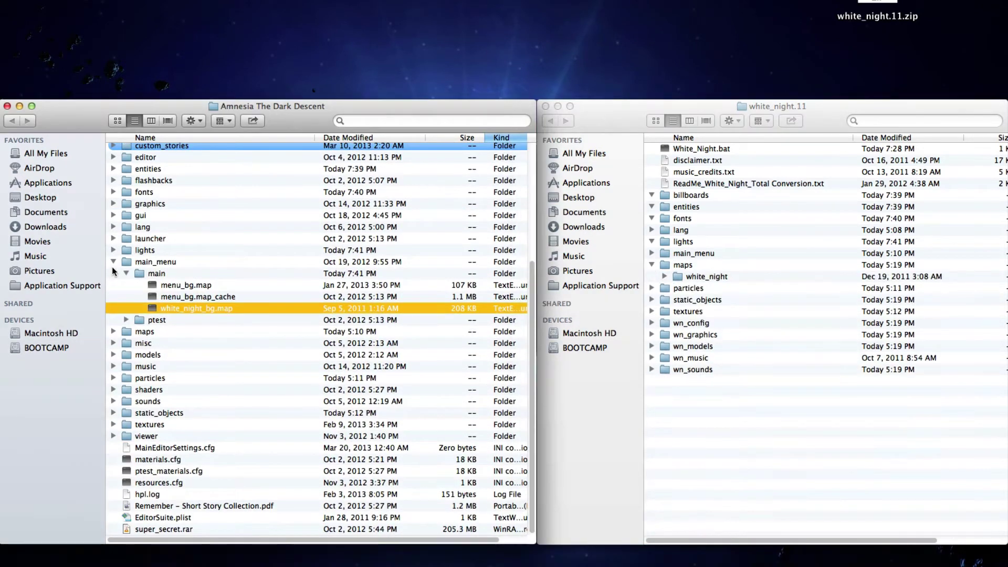
left_click(113, 331)
left_click_drag(706, 276, 163, 331)
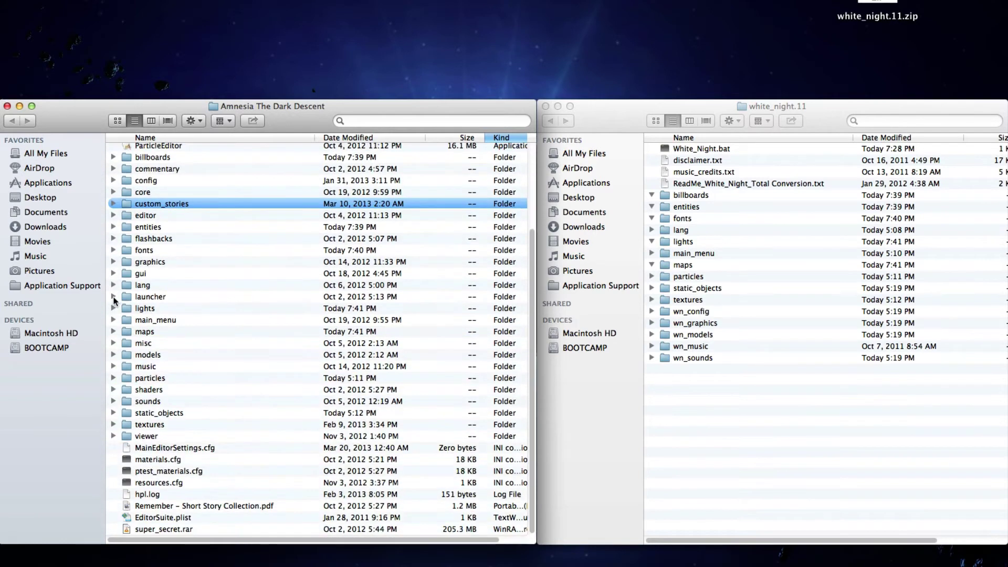
- Move leaf.dds, leafdead.dds, ps_wn_deadleaf.mat and ps_wn_leaf.mat from white_night.11's particles/materials into Amnesia's particles/materials, then collapse Amnesia's materials folder
left_click(652, 277)
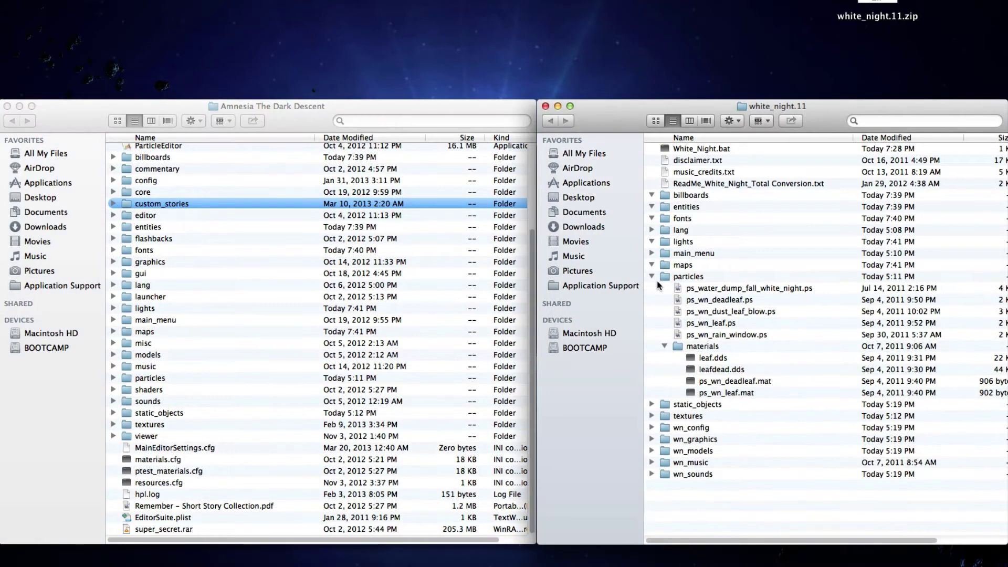
left_click(113, 378)
left_click(126, 384)
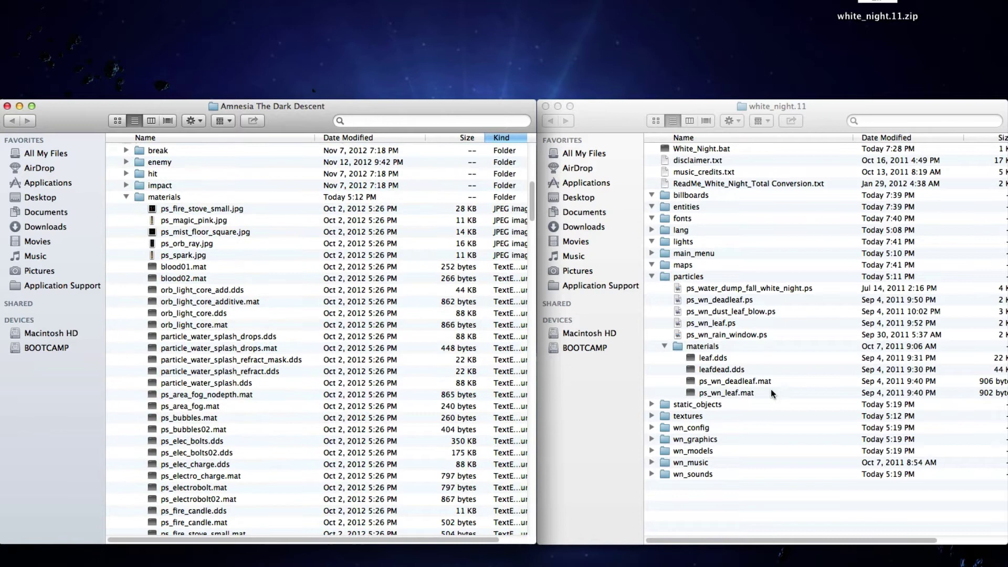
left_click_drag(780, 361, 767, 395)
left_click_drag(716, 358, 174, 197)
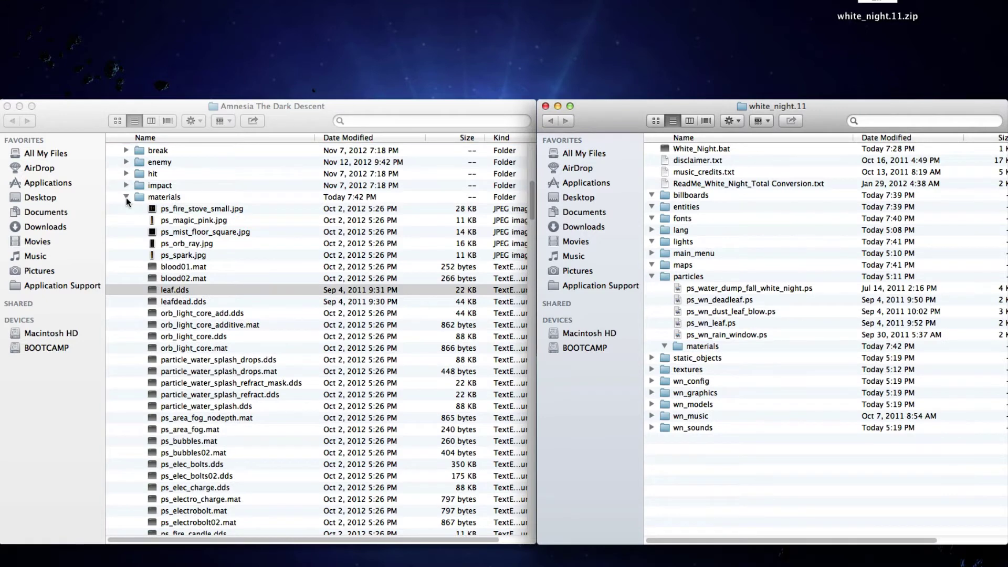
left_click(126, 197)
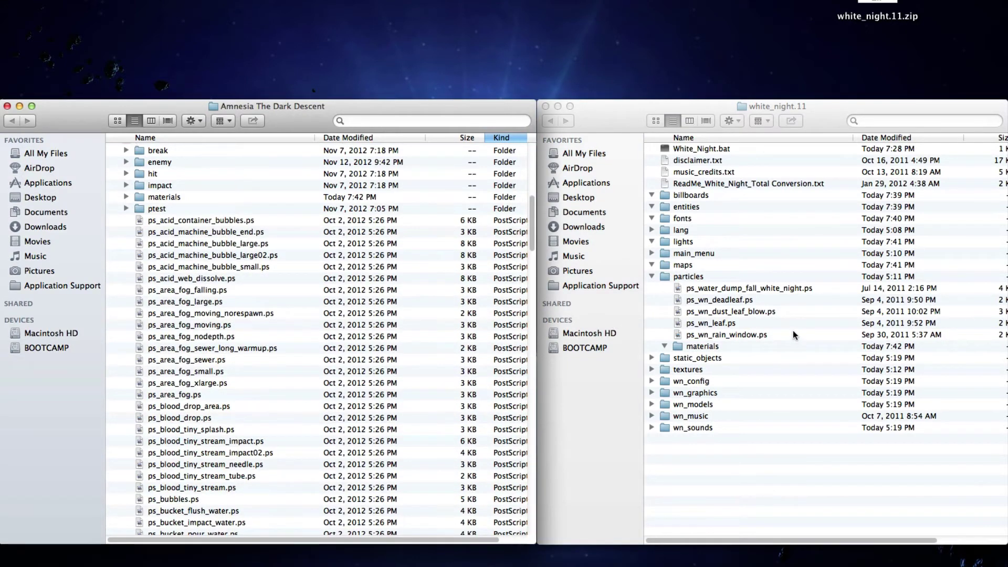
- Transfer the five .ps files, ps_water_dump_fall_white_night.ps through ps_wn_rain_window.ps, from white_night.11's particles folder into Amnesia's particles folder
left_click_drag(822, 287, 812, 329)
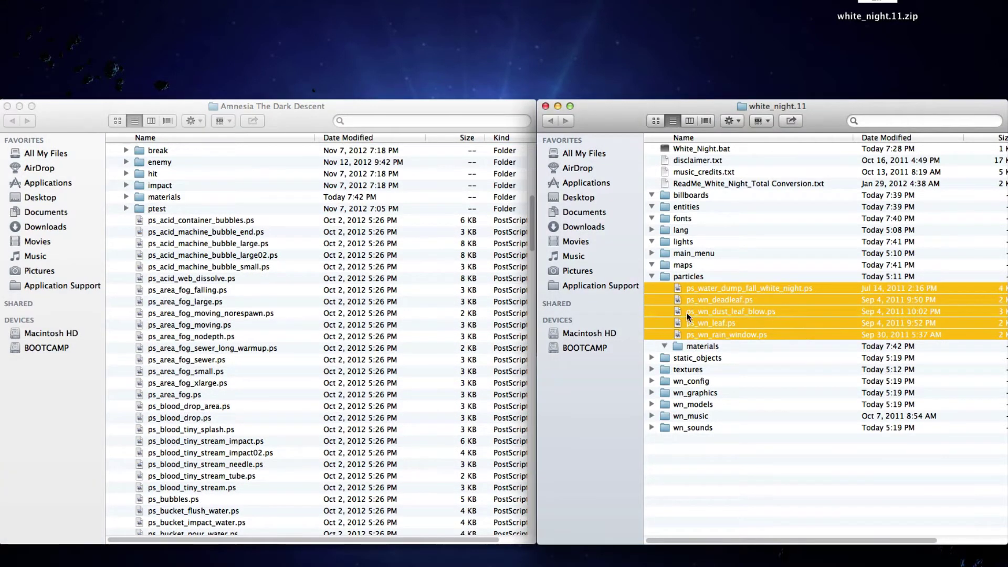
left_click_drag(686, 313, 247, 307)
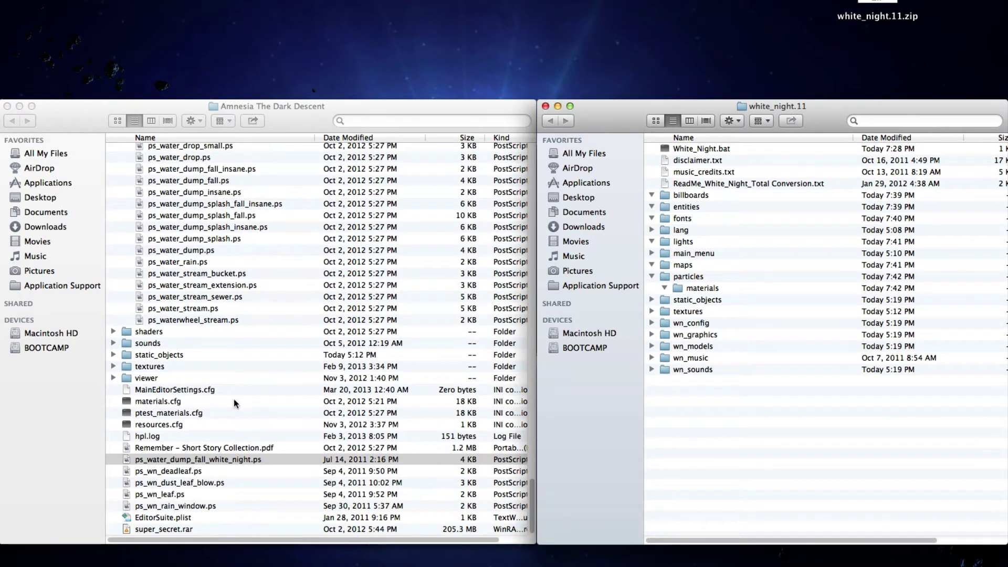
left_click(250, 467)
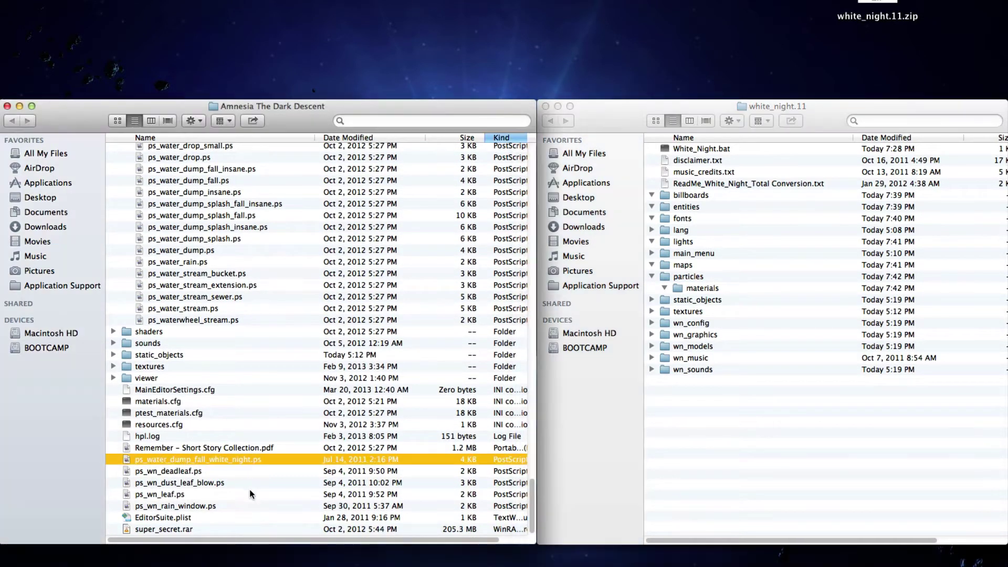
left_click(287, 473)
left_click(279, 484)
key("Up")
key("Up")
left_click_drag(274, 503, 152, 288)
scroll(169, 370, "up", 10)
scroll(169, 370, "up", 20)
scroll(169, 369, "up", 20)
scroll(154, 289, "up", 5)
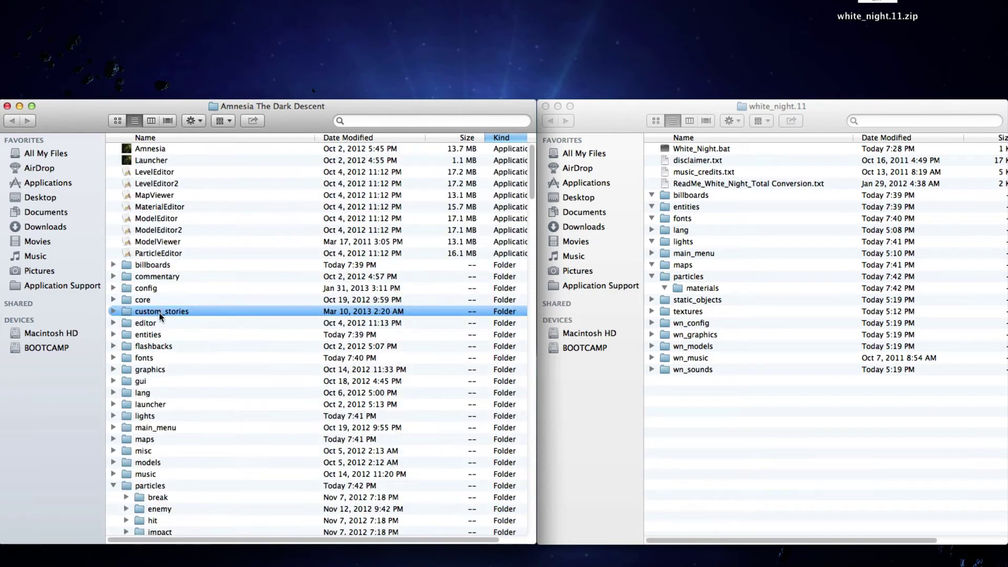
- Check Amnesia's particles folder for the transferred ps_water_dump_fall_white_night.ps and ps_wn files
scroll(167, 408, "down", 15)
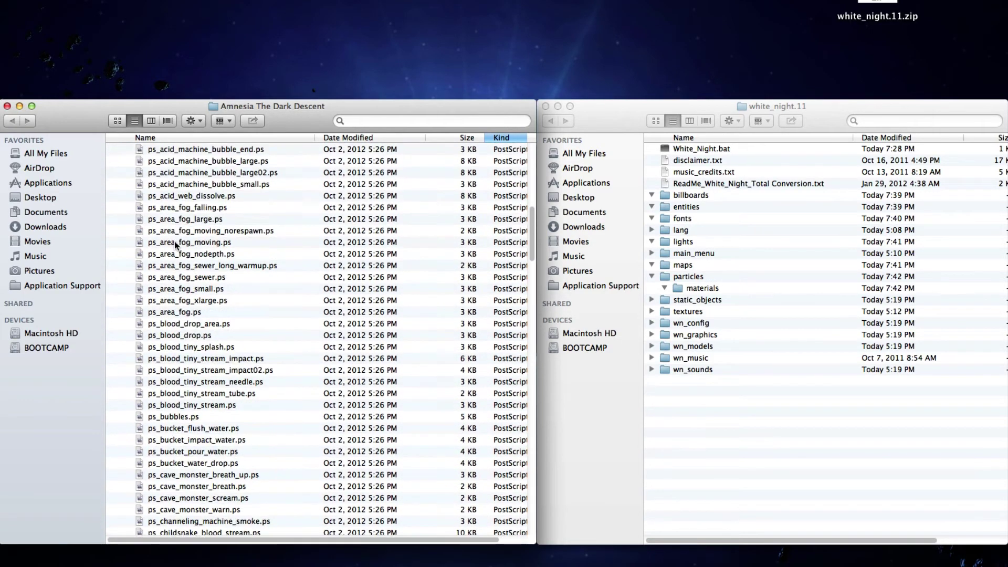
scroll(176, 244, "down", 20)
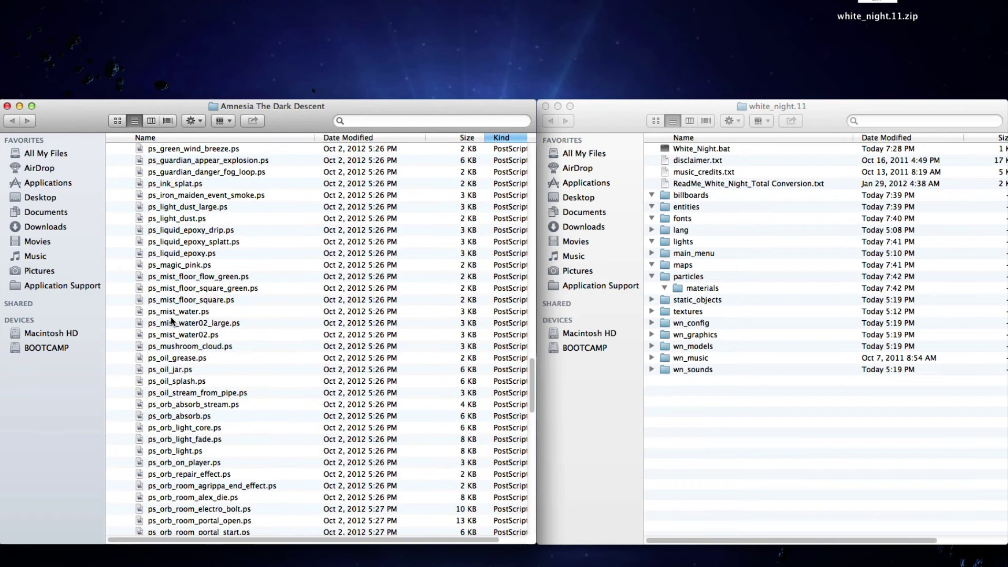
scroll(171, 322, "down", 20)
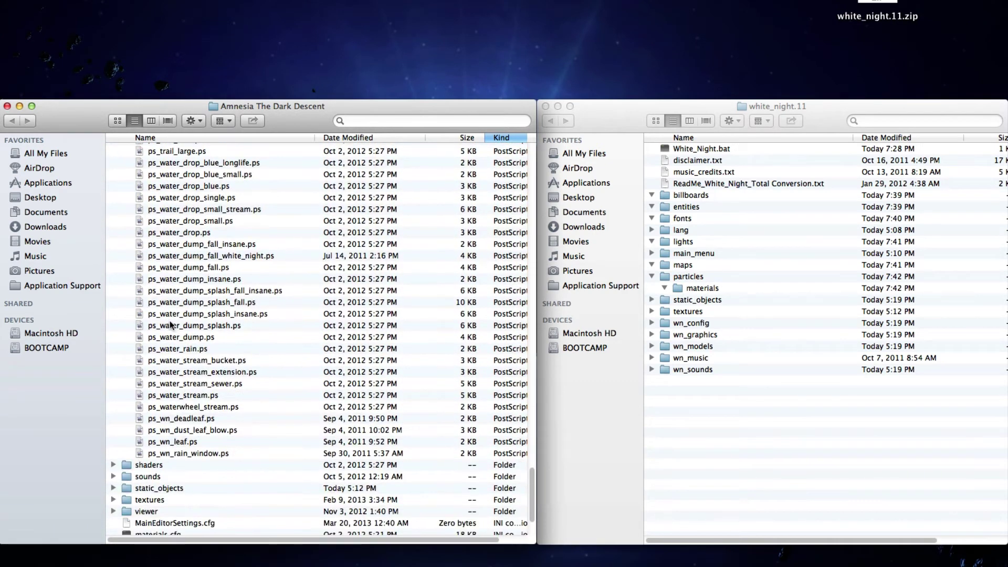
scroll(170, 324, "down", 5)
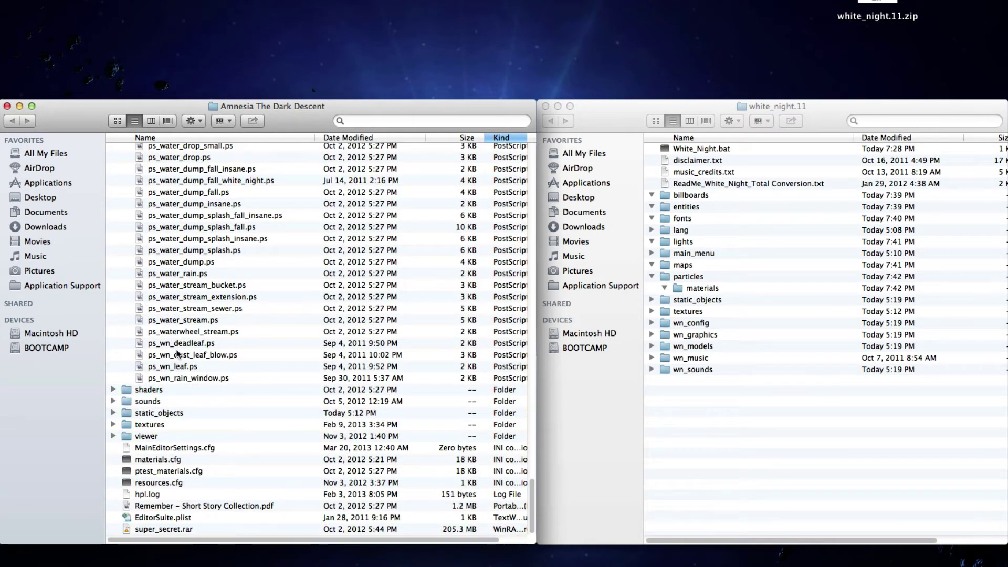
left_click(168, 366)
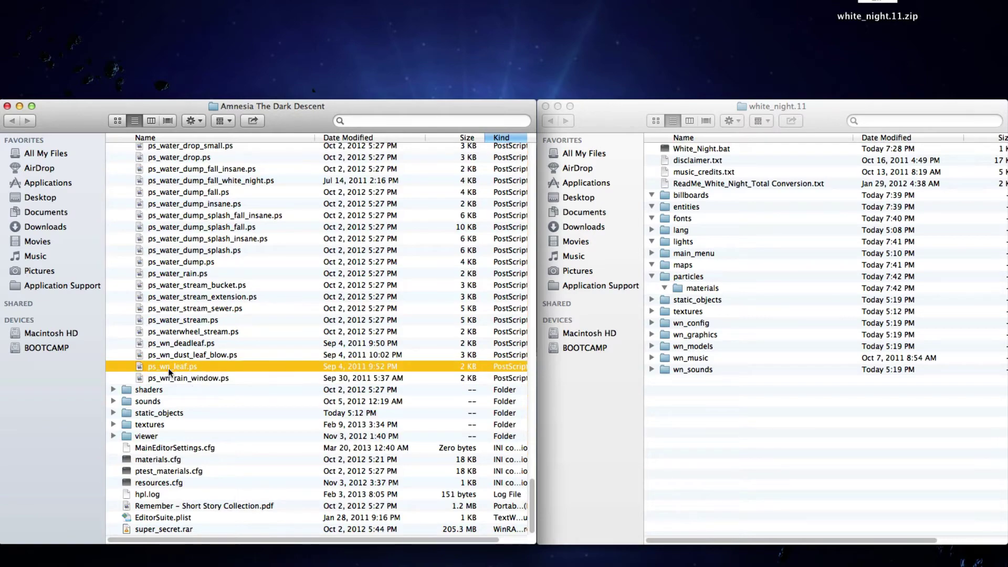
left_click_drag(531, 506, 535, 202)
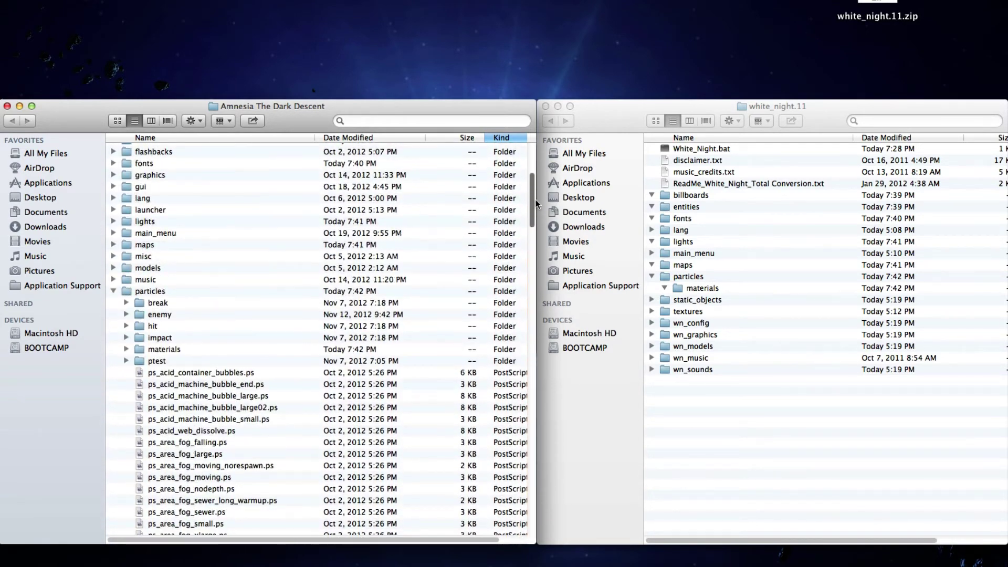
scroll(126, 341, "down", 20)
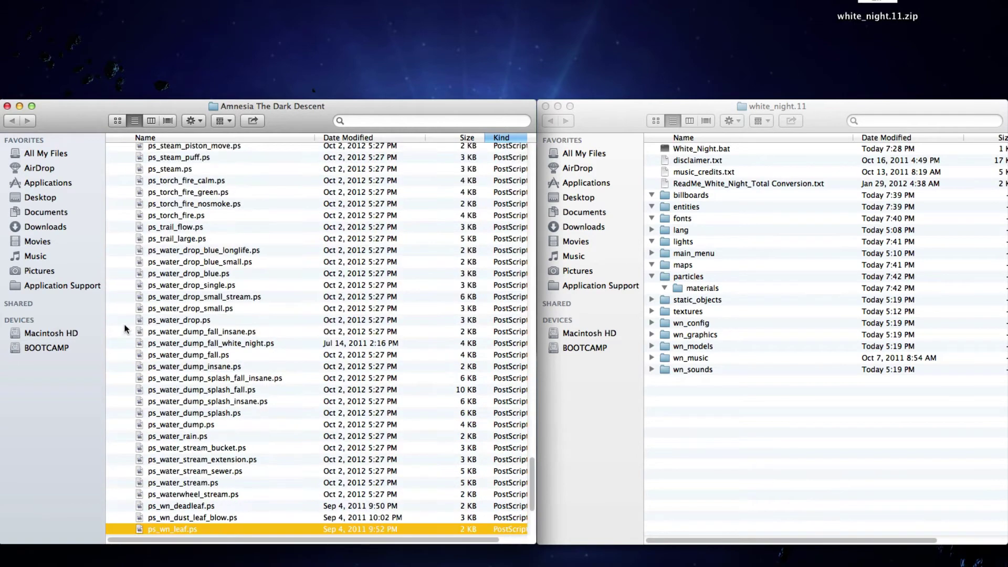
scroll(127, 329, "up", 15)
scroll(127, 329, "down", 15)
left_click_drag(532, 483, 531, 195)
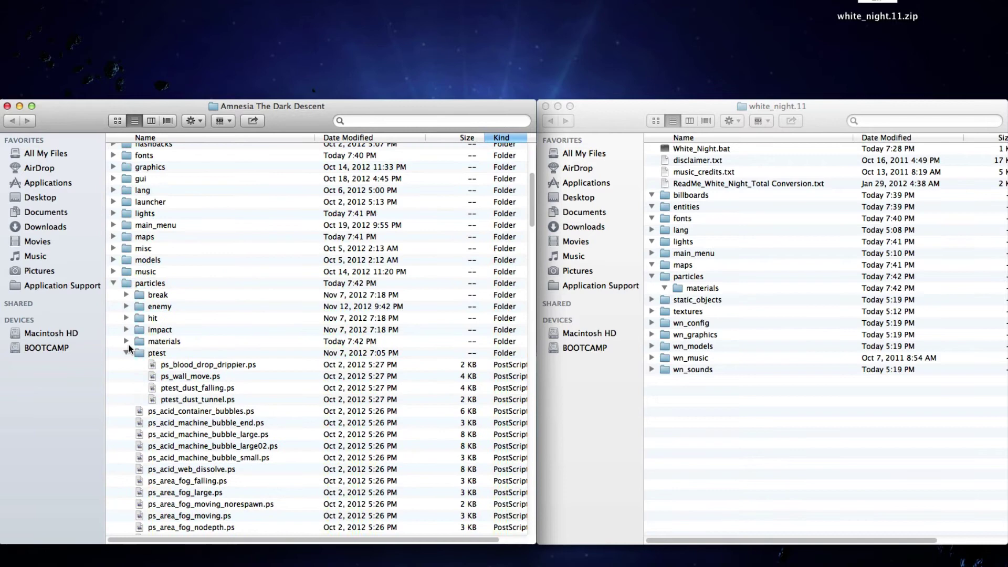
- Collapse particles in both windows and move the white_night folder from white_night.11's static_objects into Amnesia's static_objects folder
left_click(113, 283)
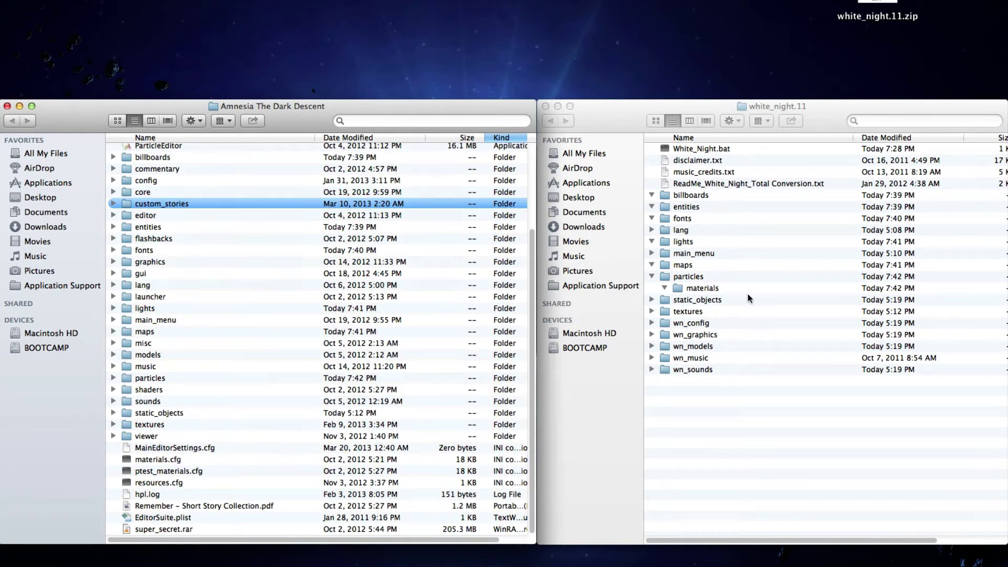
left_click(652, 277)
left_click(652, 289)
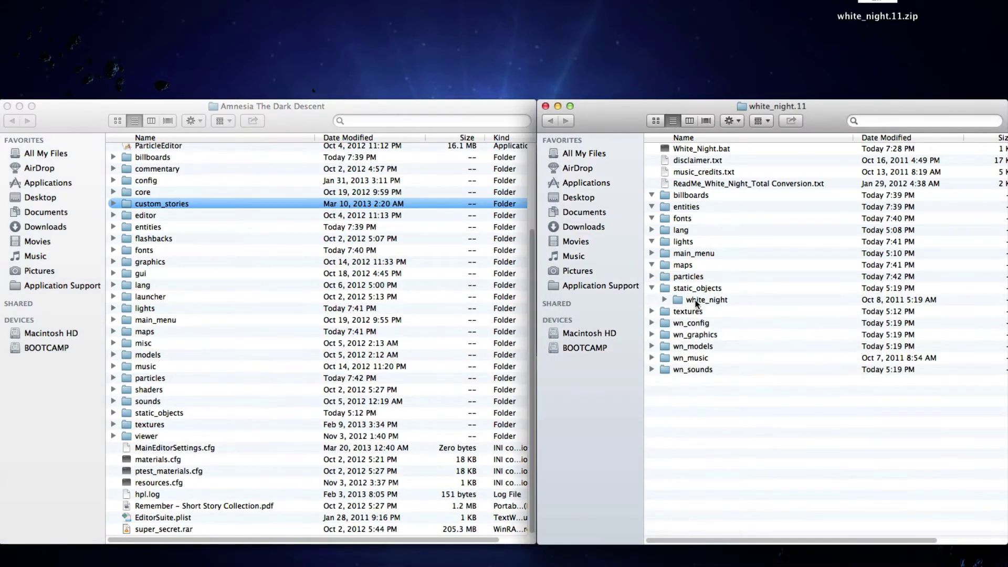
left_click_drag(696, 304, 154, 412)
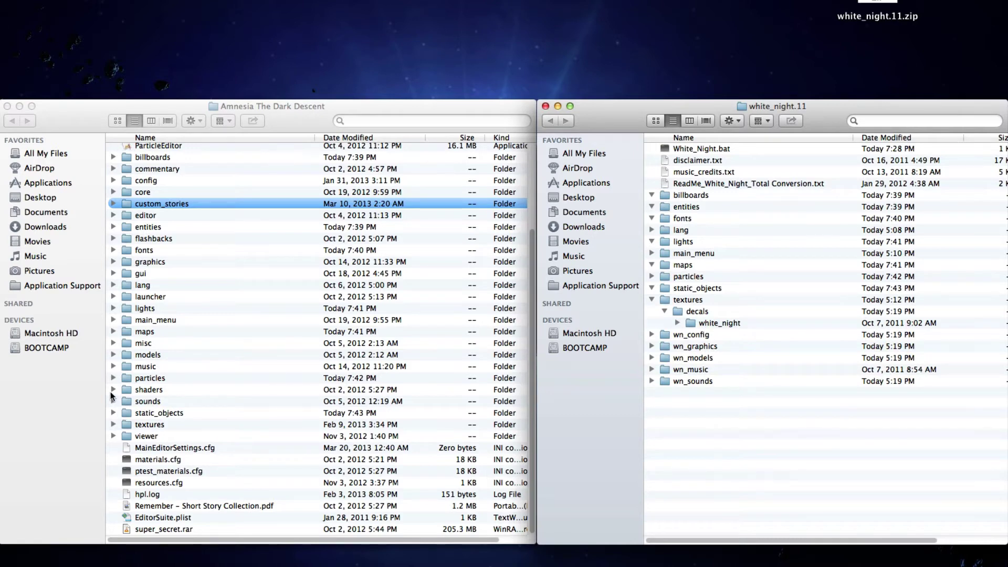
- Move the white_night folder from white_night.11's textures/decals into Amnesia's textures/decals, then collapse white_night.11's textures folder
left_click(113, 425)
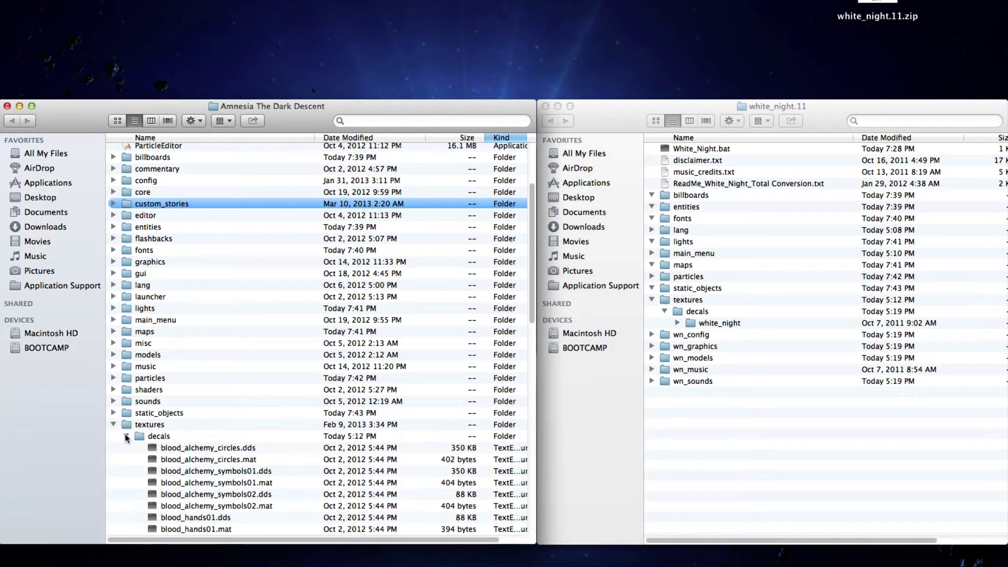
scroll(141, 429, "down", 5)
left_click_drag(718, 323, 174, 337)
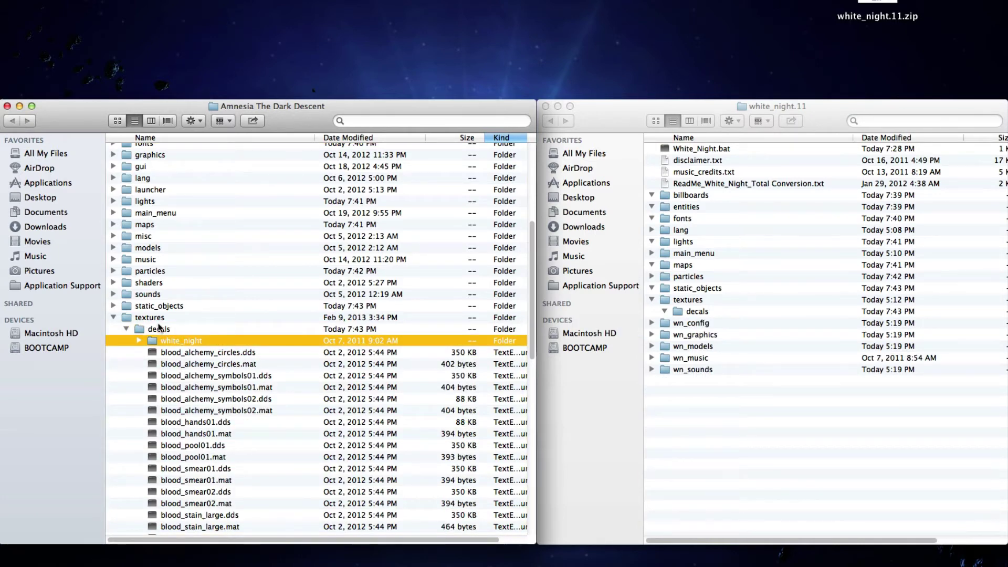
left_click(651, 300)
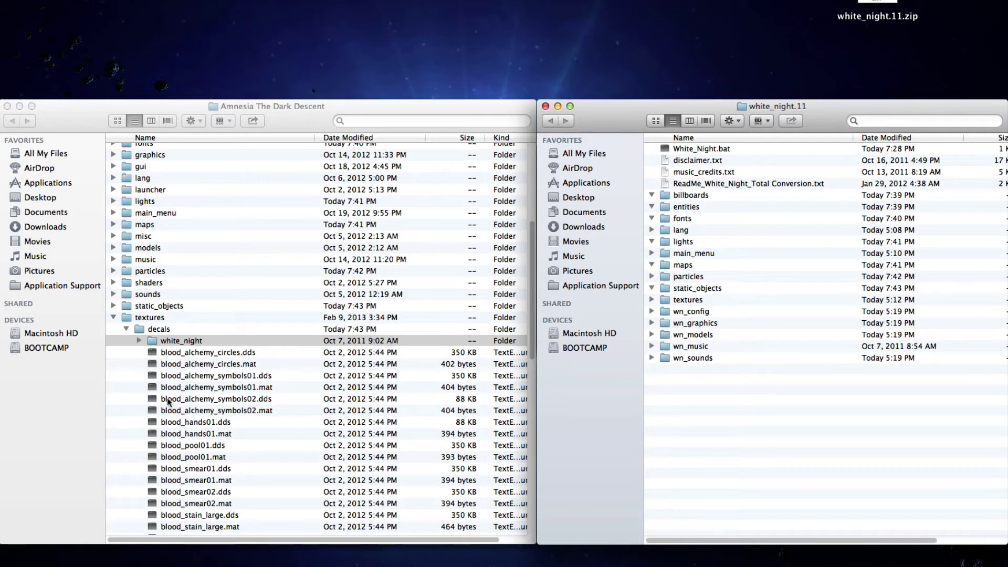
- Check the contents of the white_night folder in Amnesia's textures/decals, then collapse Amnesia's textures folder
left_click(174, 342)
left_click(140, 341)
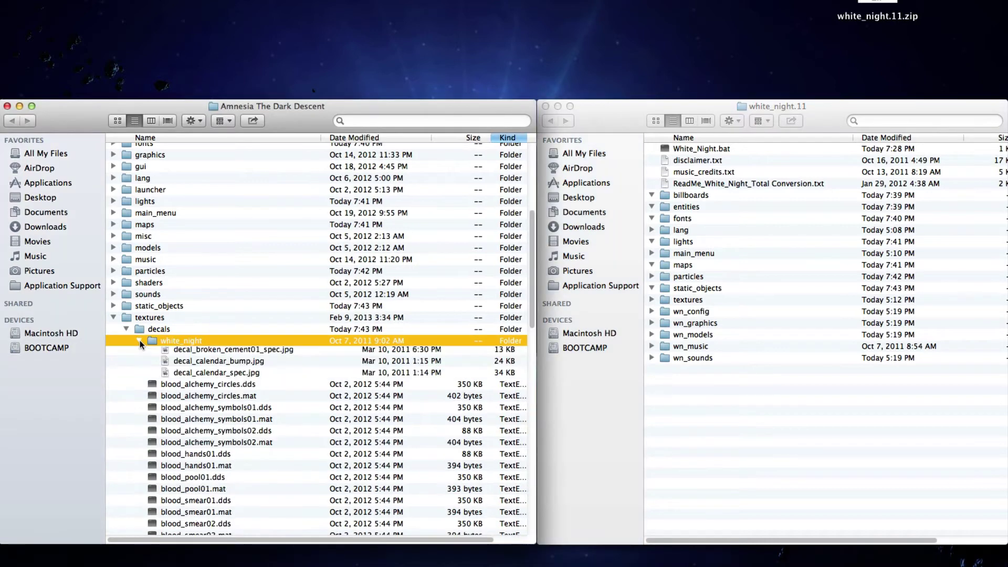
left_click(139, 341)
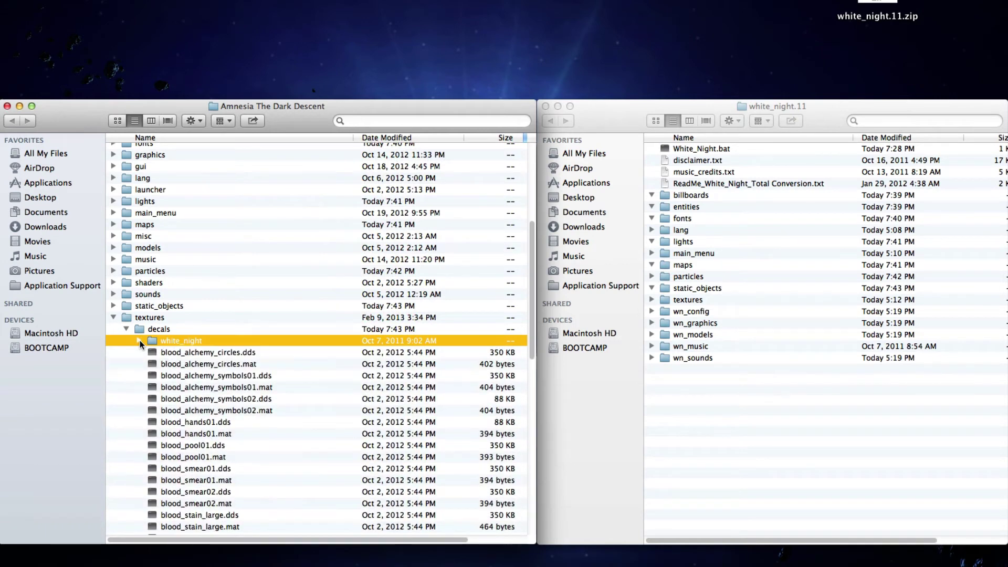
left_click(114, 317)
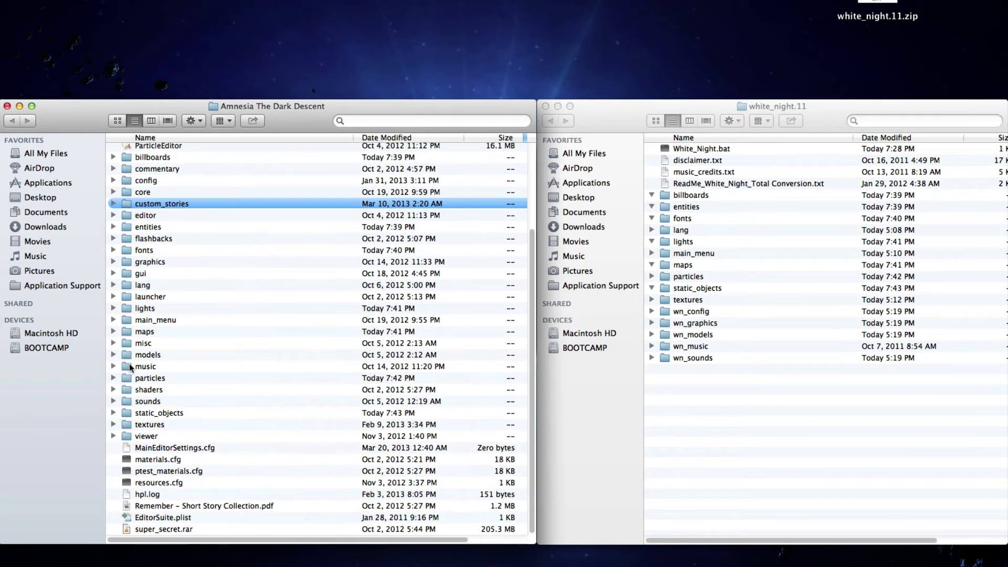
- Move the wn_config, wn_graphics, wn_models, wn_music and wn_sounds folders from white_night.11 into the main Amnesia The Dark Descent folder
left_click_drag(689, 408, 686, 311)
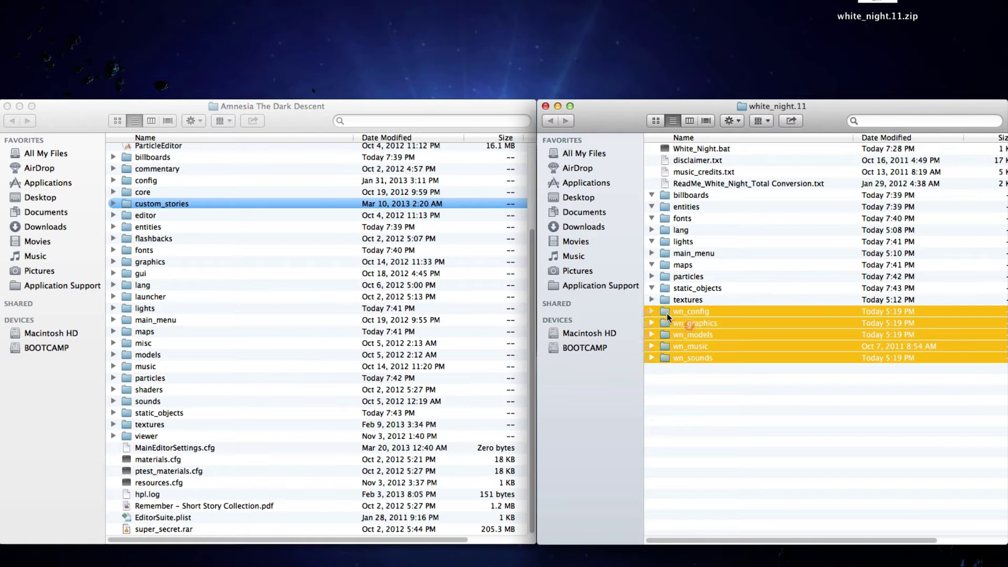
left_click_drag(667, 315, 333, 474)
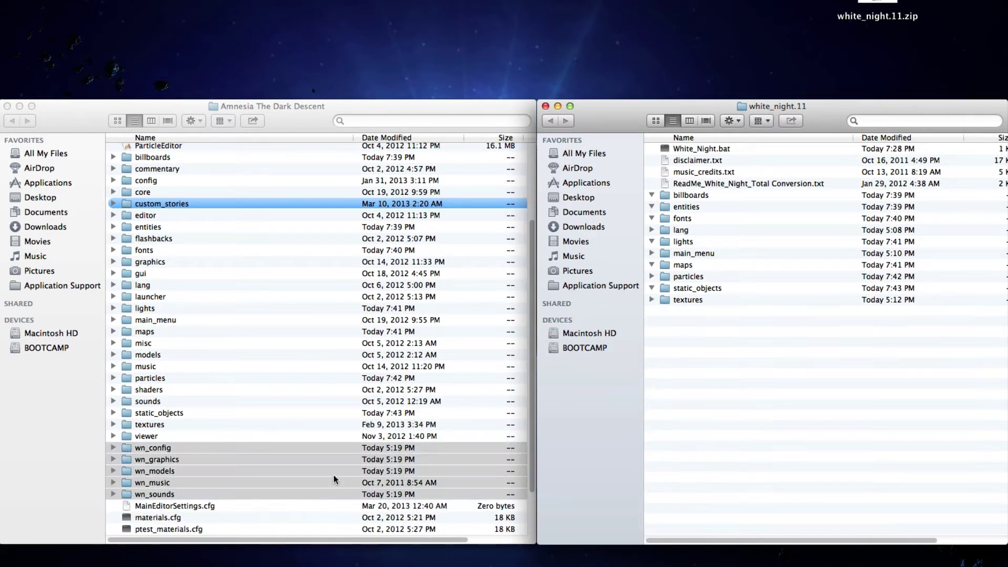
scroll(213, 491, "down", 3)
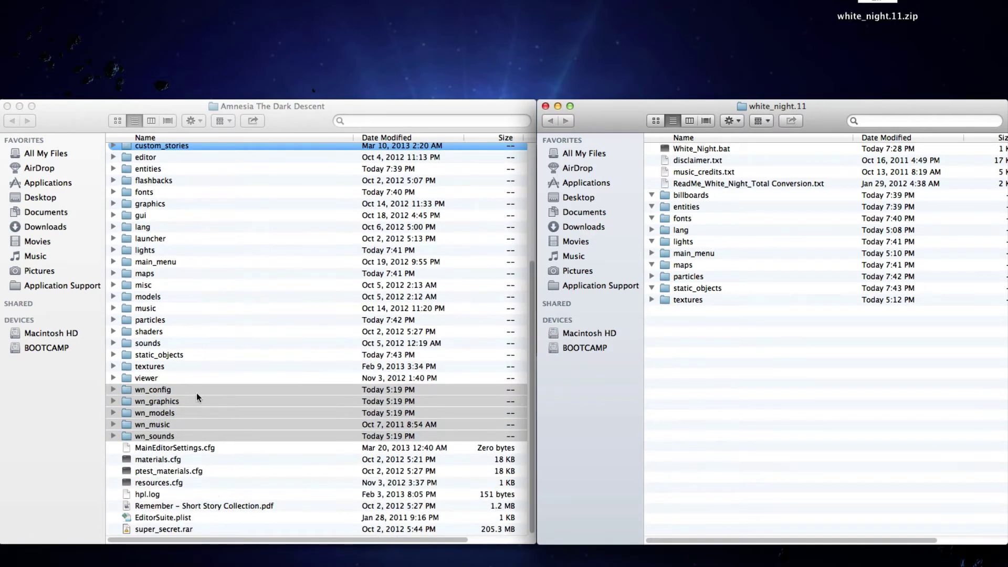
left_click(209, 435)
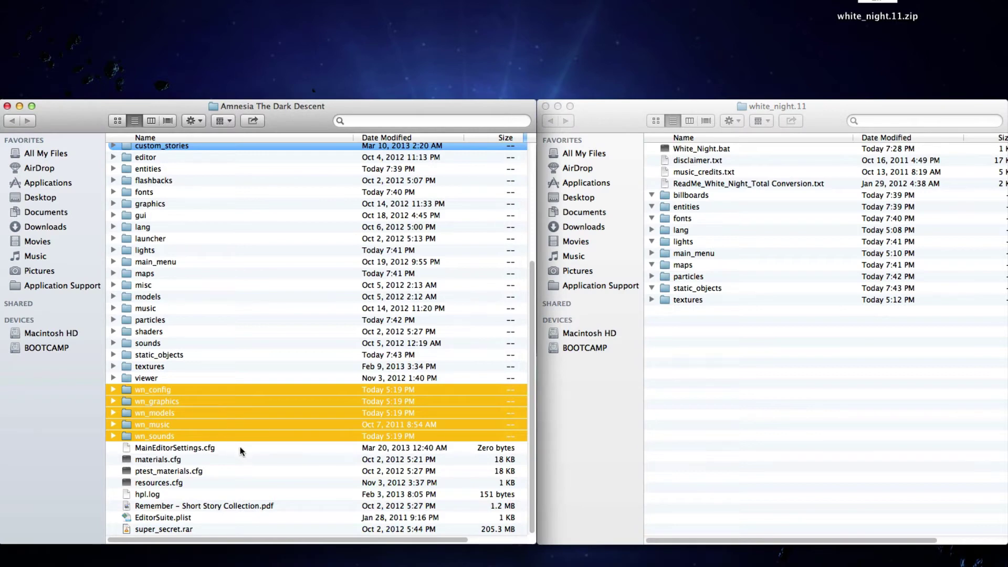
left_click(245, 448)
left_click(693, 381)
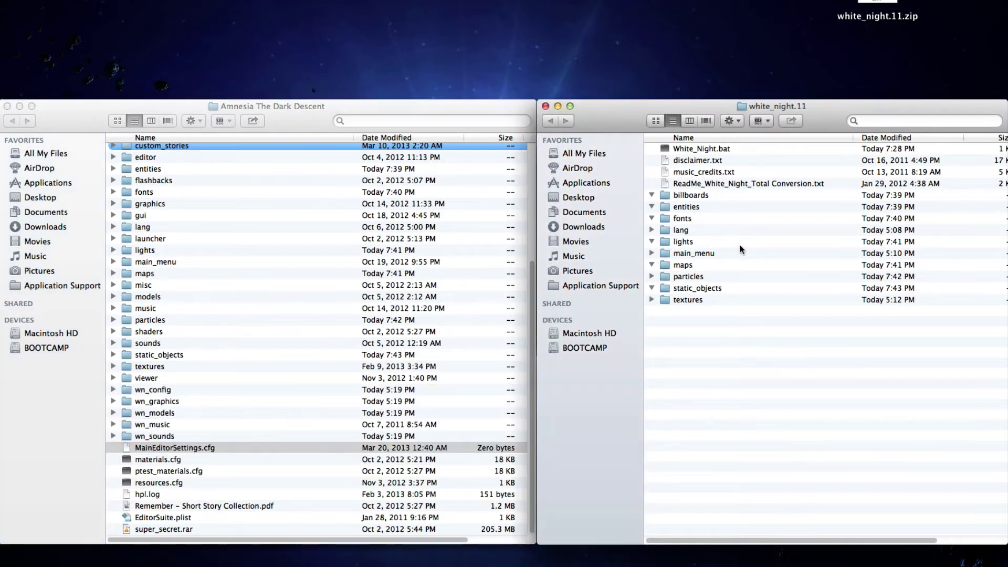
- Separate the white_night.11 and Amnesia The Dark Descent windows, shorten both, and switch both to icon view
mouse_move(641, 112)
left_mouse_down()
mouse_move(657, 99)
mouse_move(649, 112)
left_mouse_up()
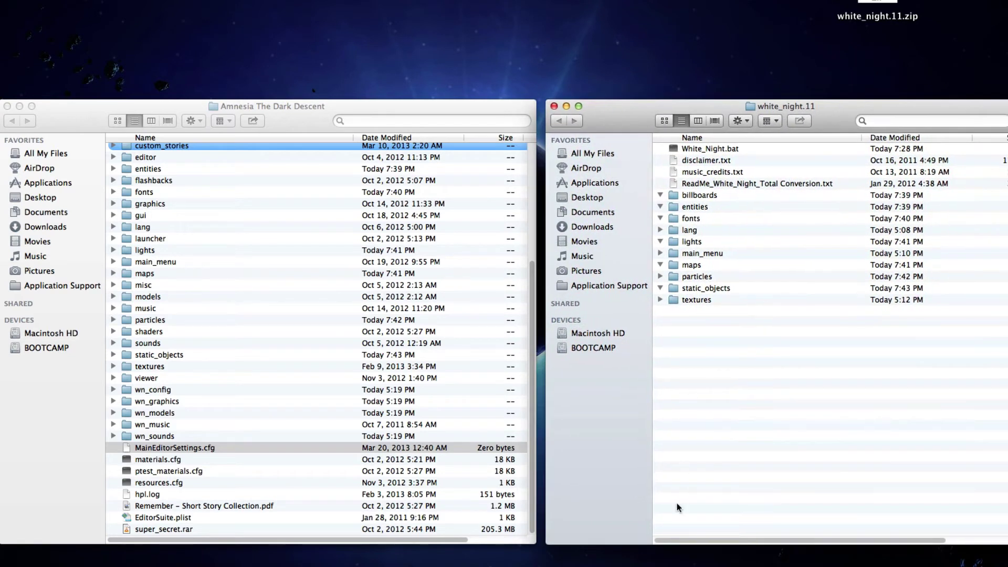
left_click_drag(673, 544, 672, 364)
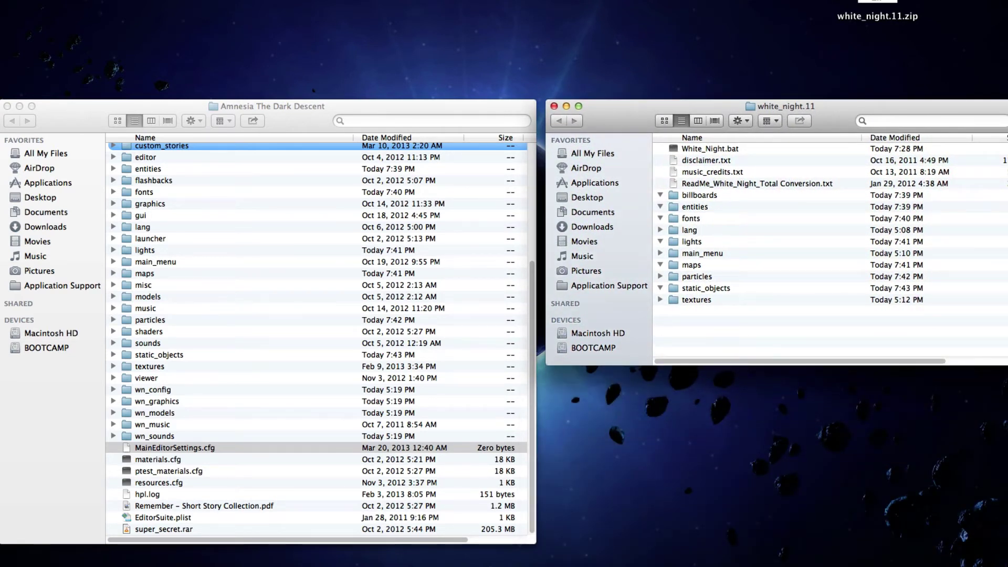
left_click_drag(366, 547, 387, 371)
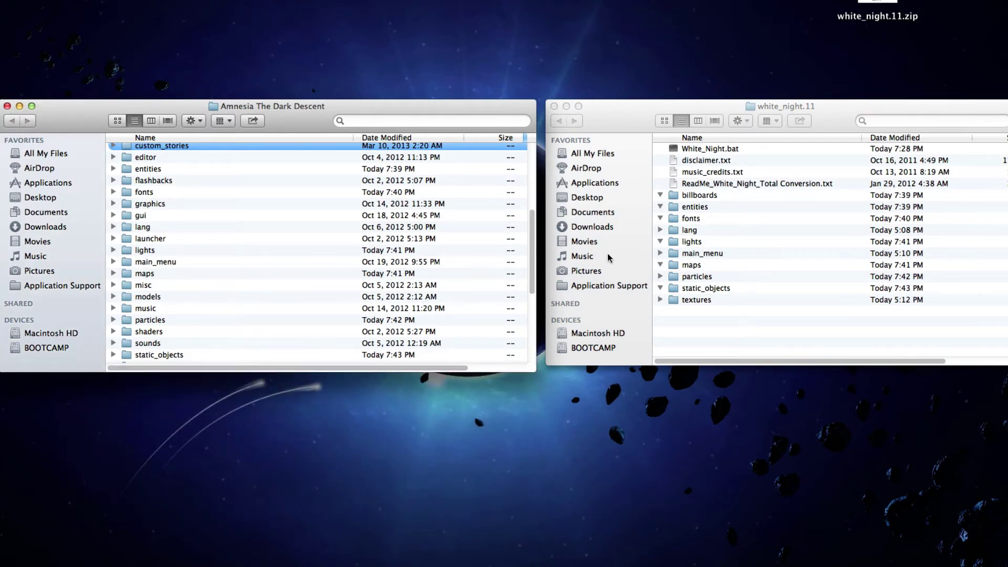
left_click(664, 121)
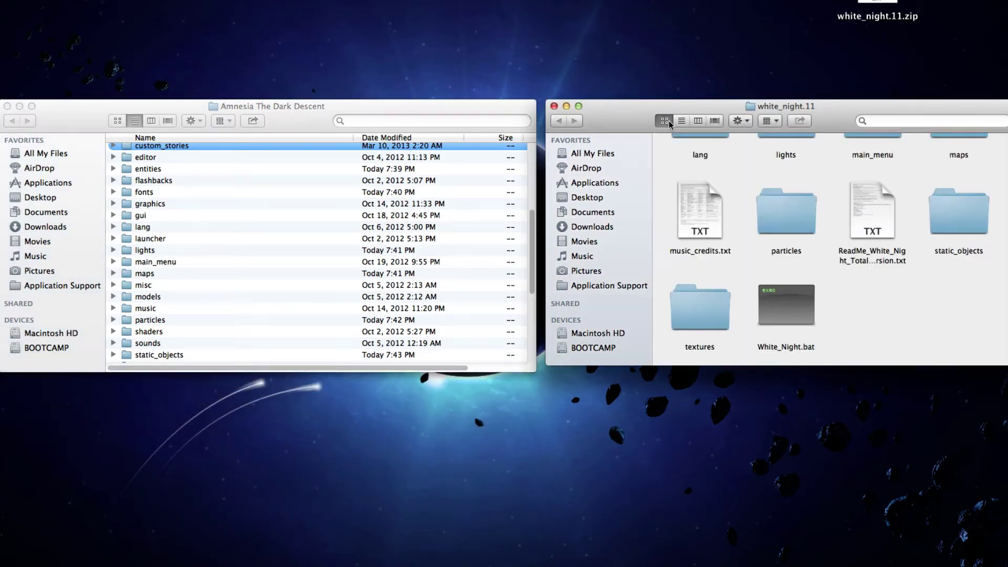
left_click(117, 121)
- Look over the contents of the Amnesia The Dark Descent and white_night.11 folders
scroll(253, 260, "up", 2)
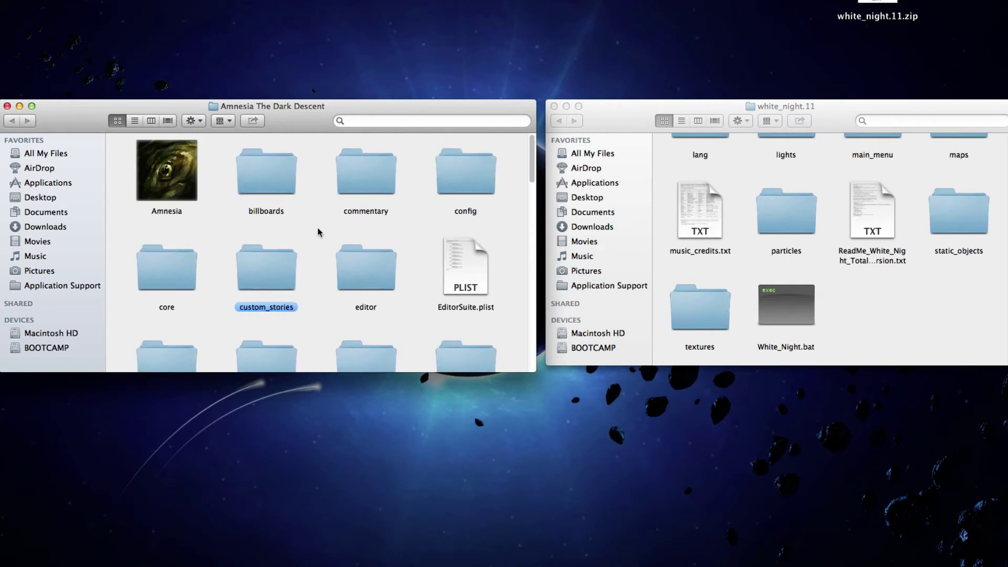
scroll(237, 256, "down", 2)
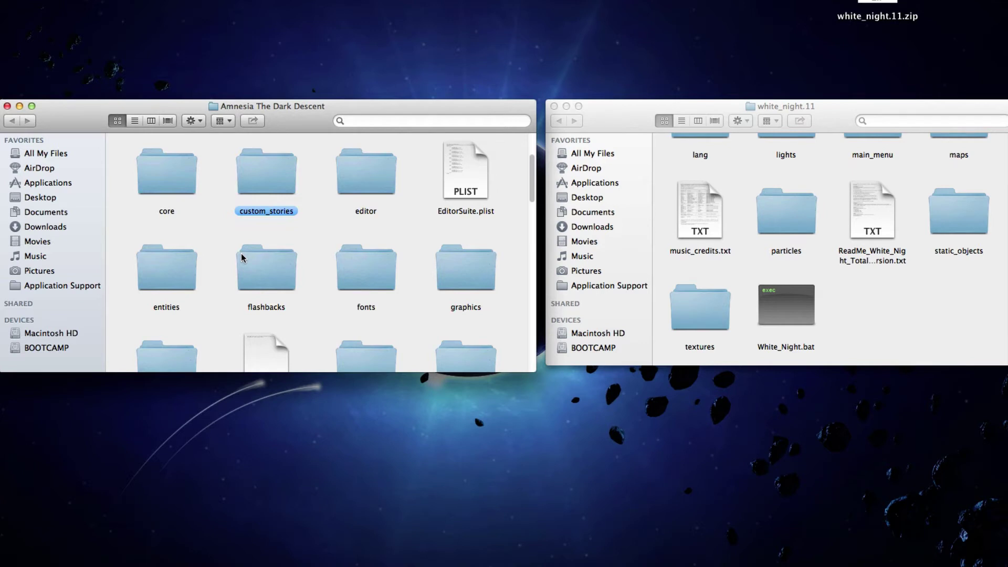
scroll(251, 256, "up", 2)
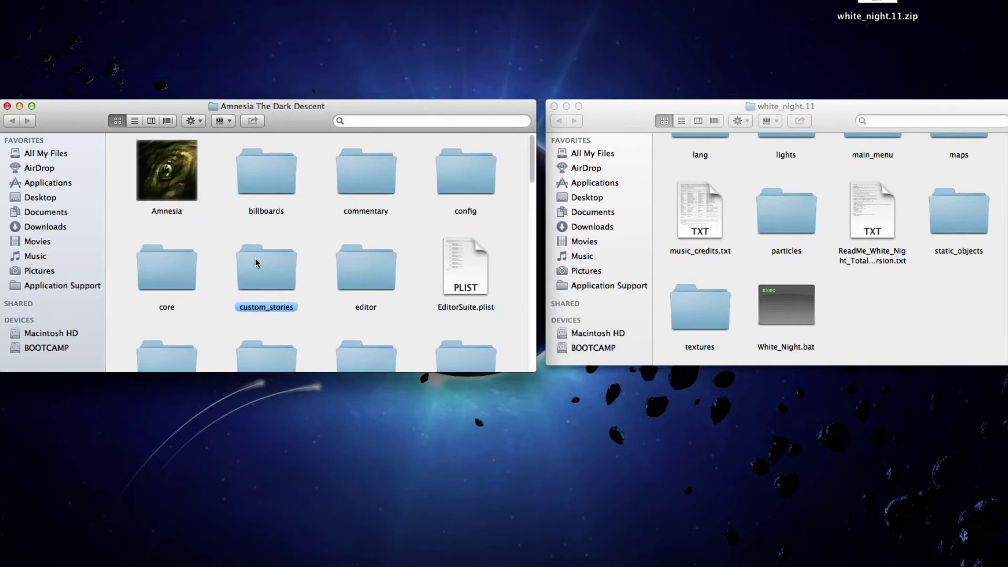
left_click(882, 314)
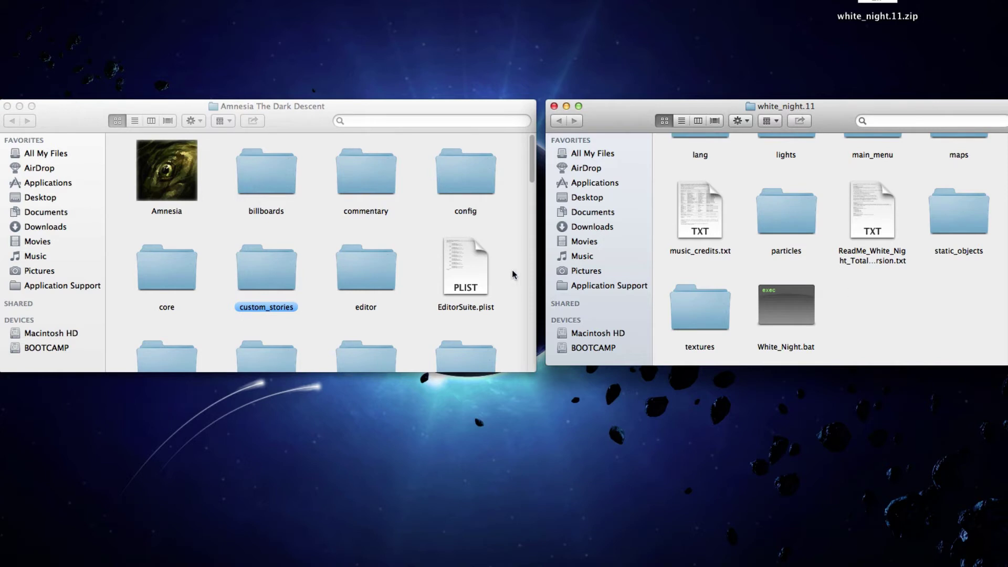
left_click(531, 179)
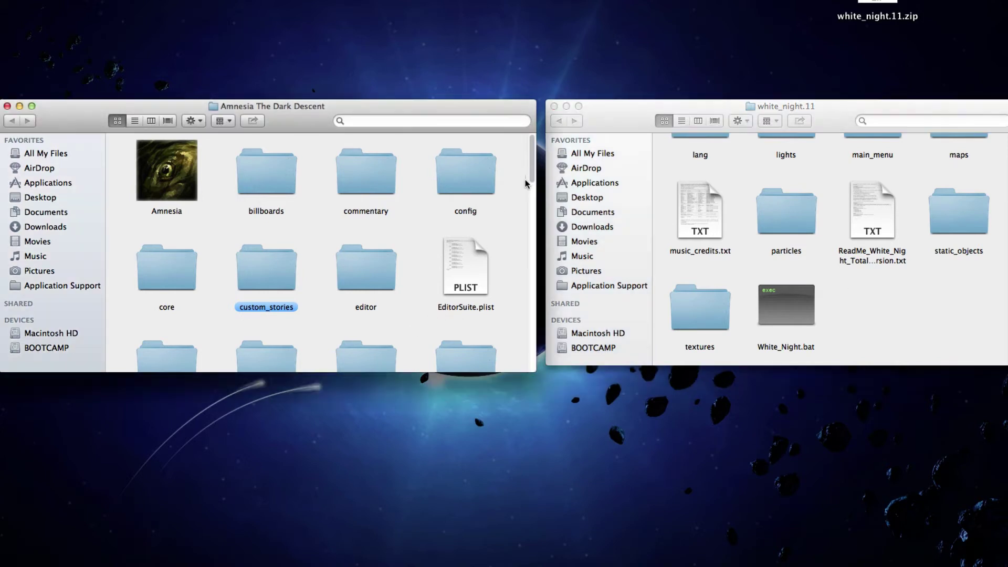
left_click_drag(532, 179, 536, 276)
left_click(872, 255)
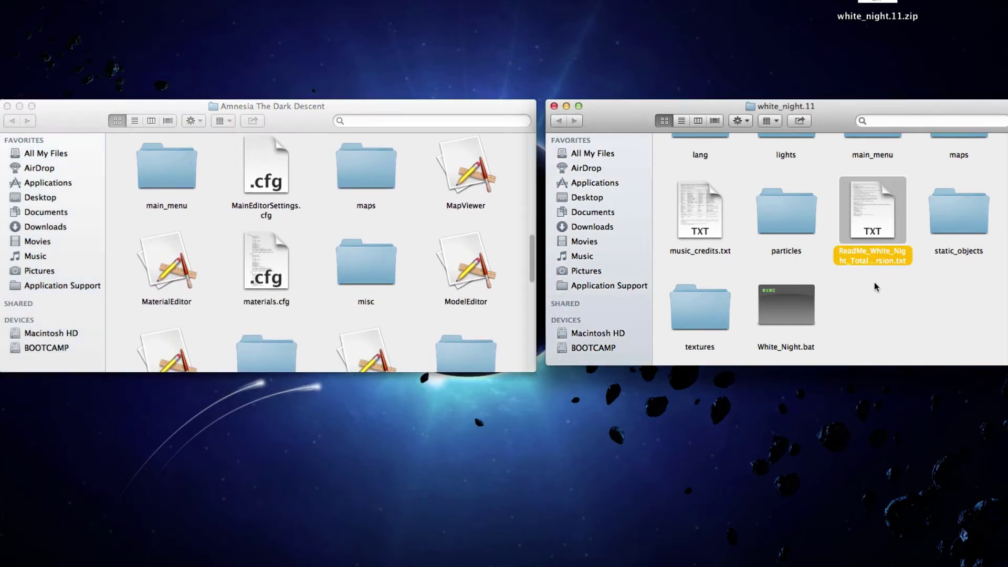
left_click(877, 288)
scroll(881, 288, "up", 5)
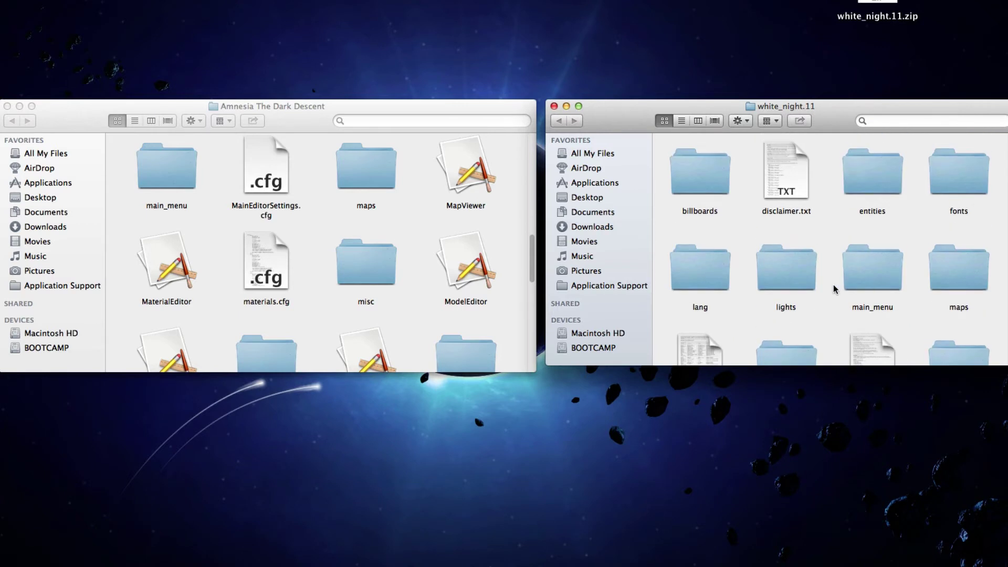
scroll(837, 289, "down", 5)
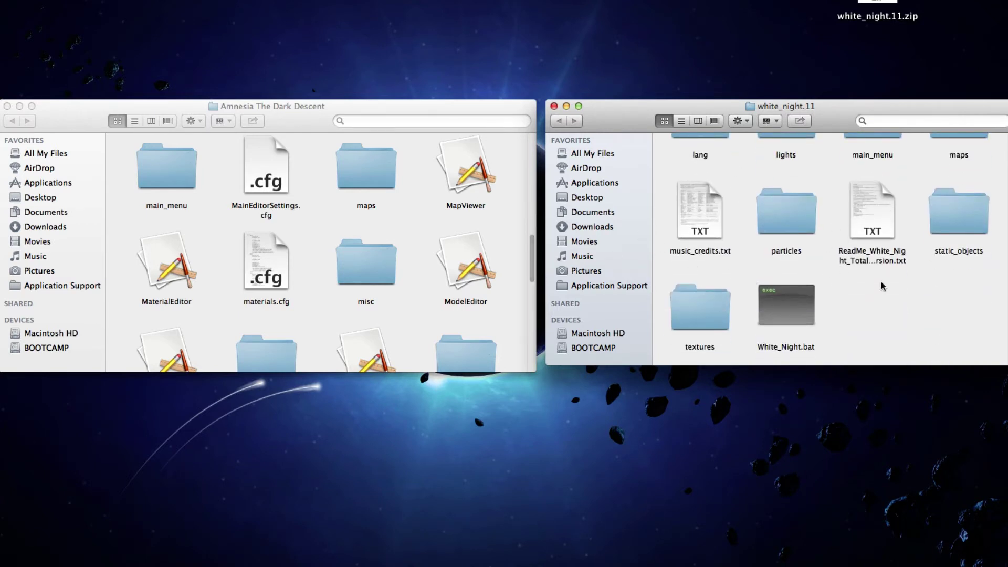
scroll(882, 284, "up", 5)
scroll(882, 283, "down", 5)
- Move the billboards, entities, fonts, lang, lights and main_menu folders from white_night.11 to the Trash
scroll(694, 181, "up", 5)
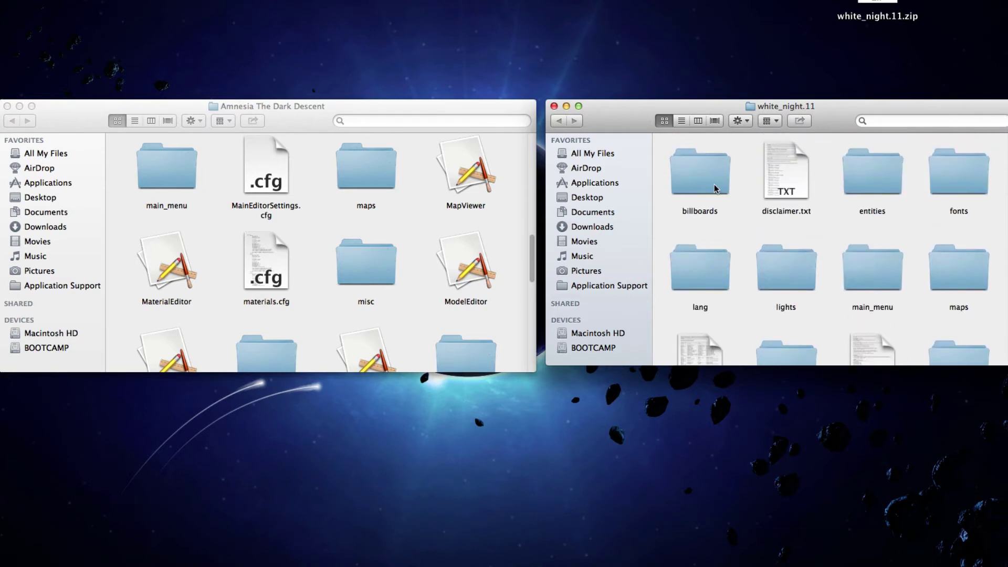
left_click(717, 189)
key("super+BackSpace")
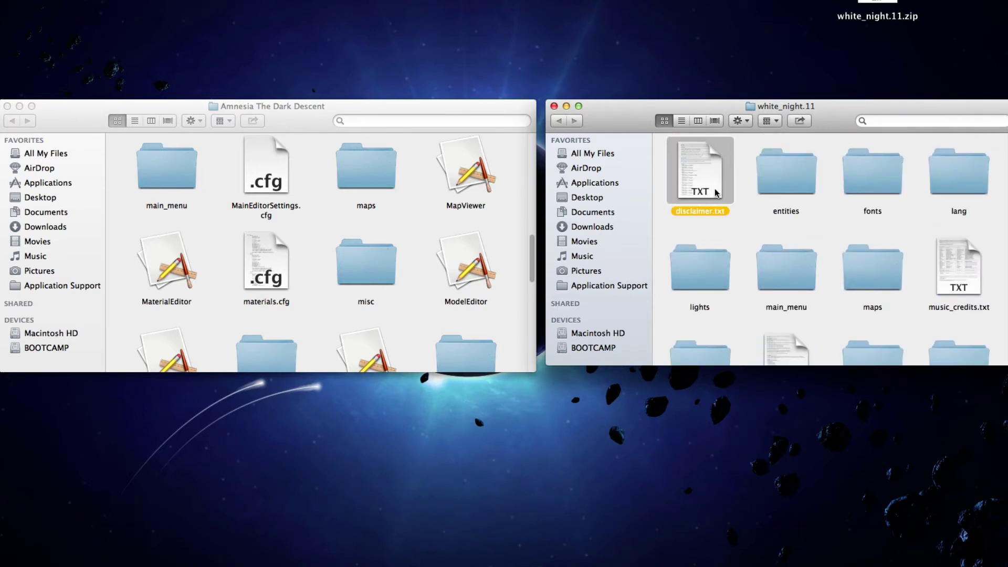
left_click(769, 177)
key("super+BackSpace")
key("super+BackSpace")
key("super+BackSpace")
key("super+BackSpace")
key("super+BackSpace")
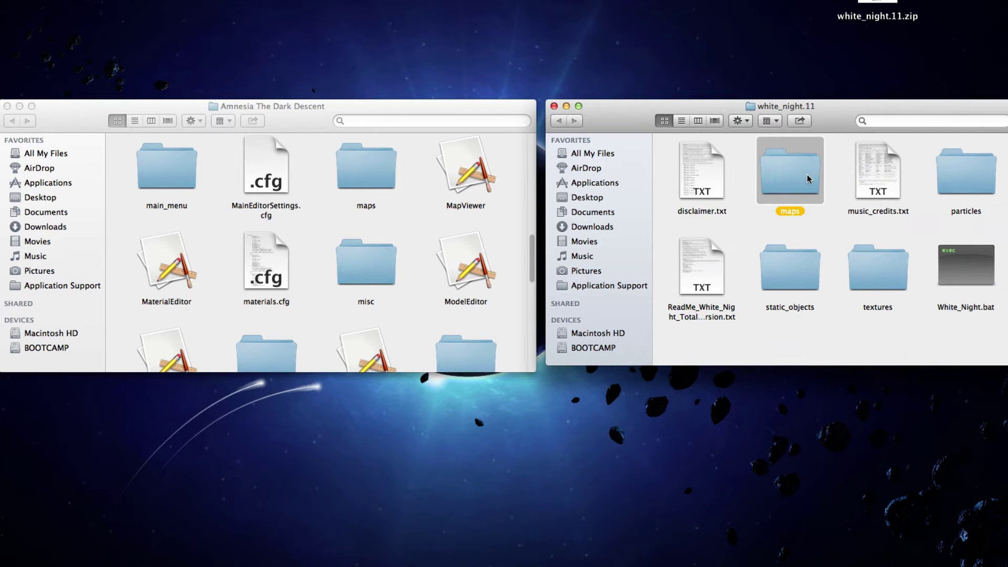
- Move the maps, particles, static_objects and textures folders from white_night.11 to the Trash
key("super+BackSpace")
left_click(834, 184)
key("super+BackSpace")
left_click(958, 184)
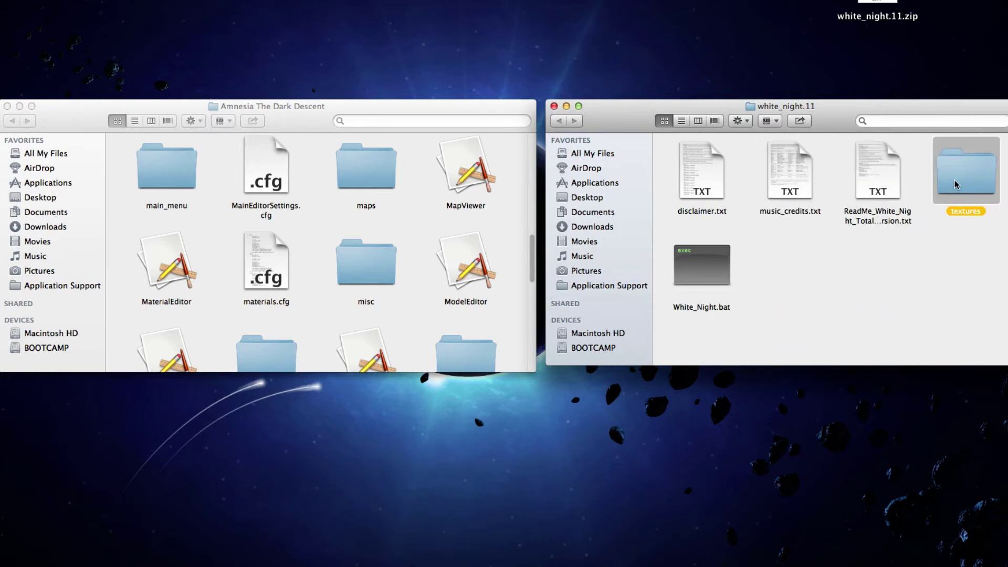
key("super+BackSpace")
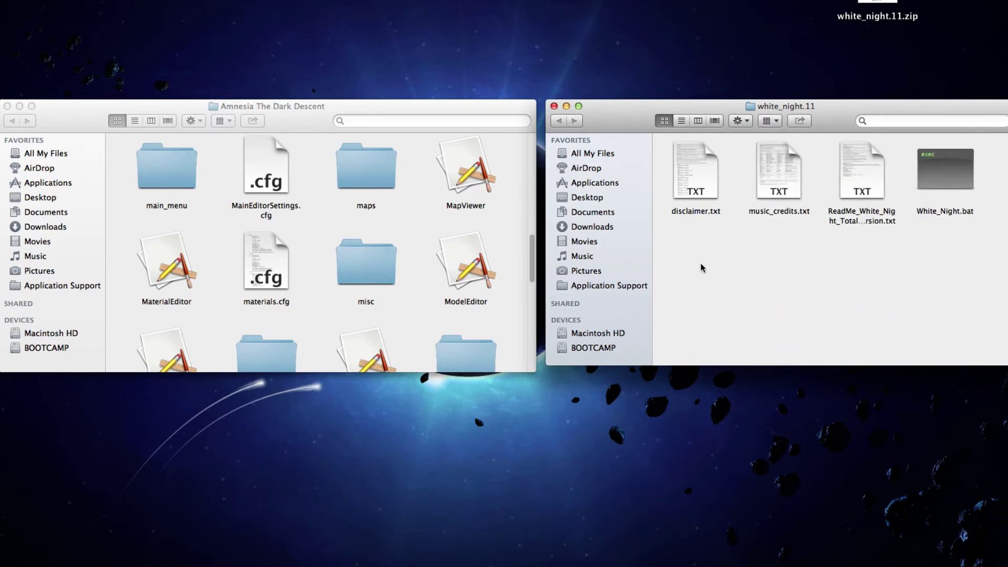
- Look over White_Night.bat, the ReadMe, music_credits.txt and disclaimer.txt in white_night.11
left_click_drag(702, 267, 977, 192)
left_click(966, 252)
left_click(948, 181)
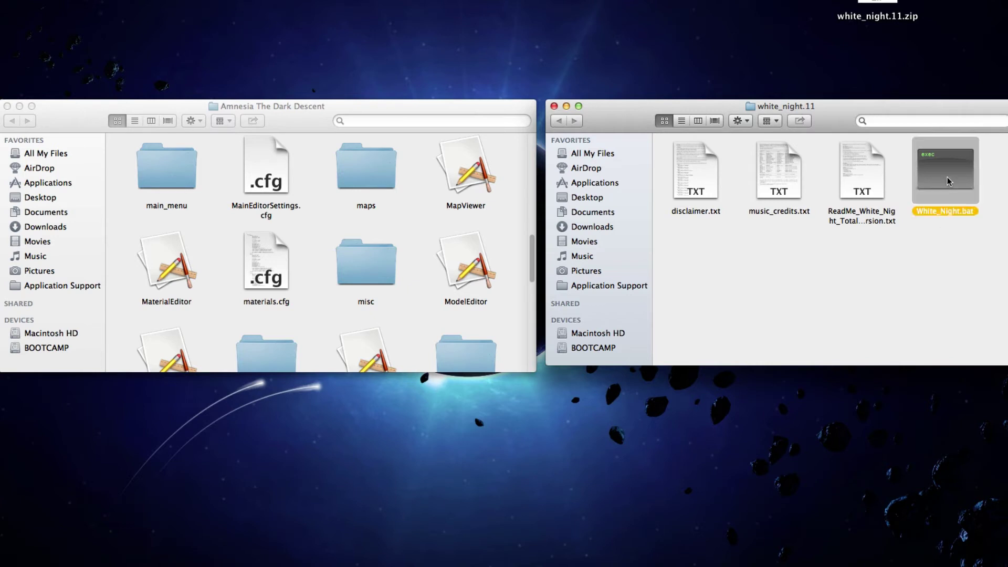
left_click(944, 244)
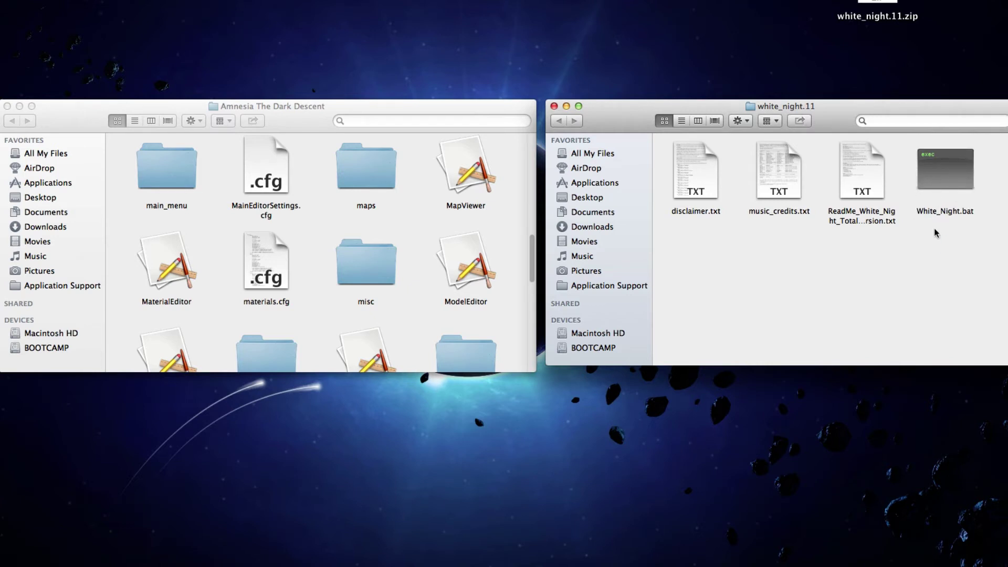
left_click(865, 178)
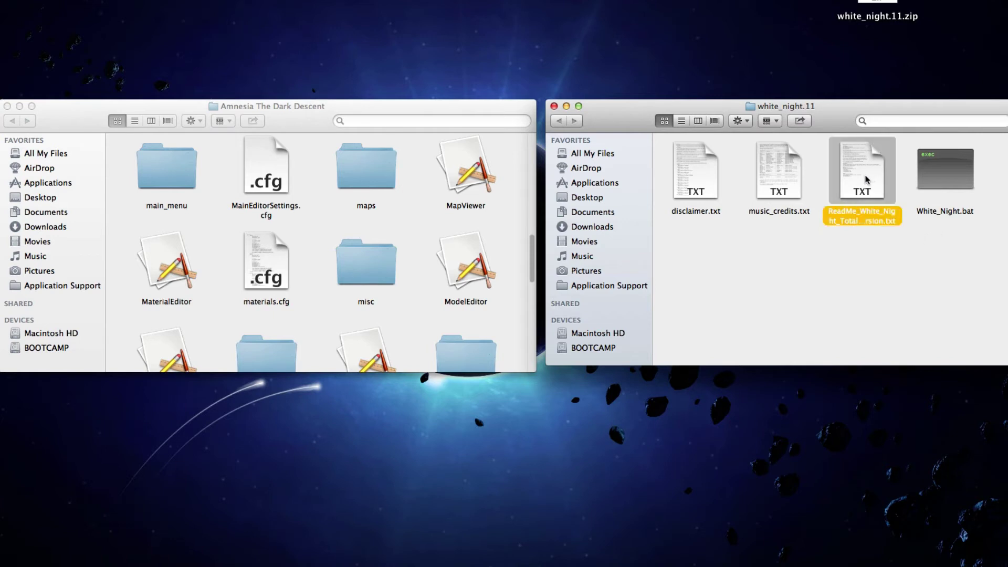
left_click(775, 158)
left_click(704, 163)
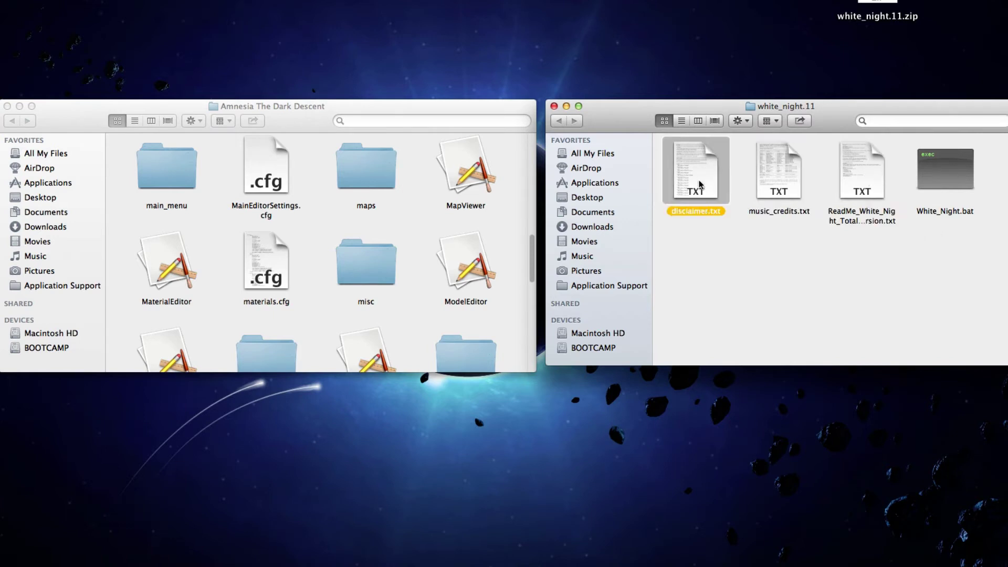
left_click(807, 266)
left_click_drag(752, 246, 855, 260)
left_click(860, 257)
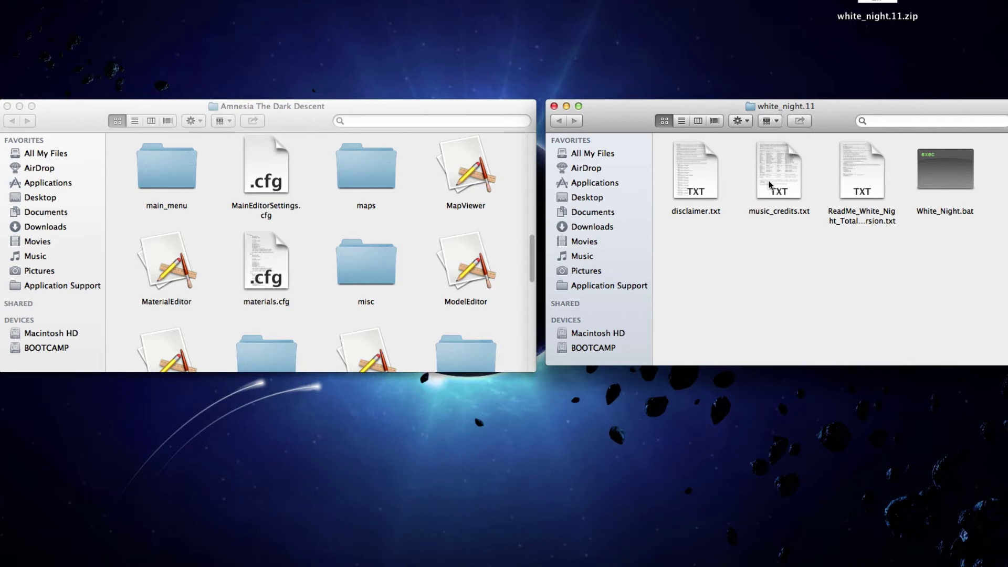
- Match the white_night.11 window's height to the Amnesia window and select the custom_stories folder in Amnesia The Dark Descent
left_click_drag(717, 365, 716, 372)
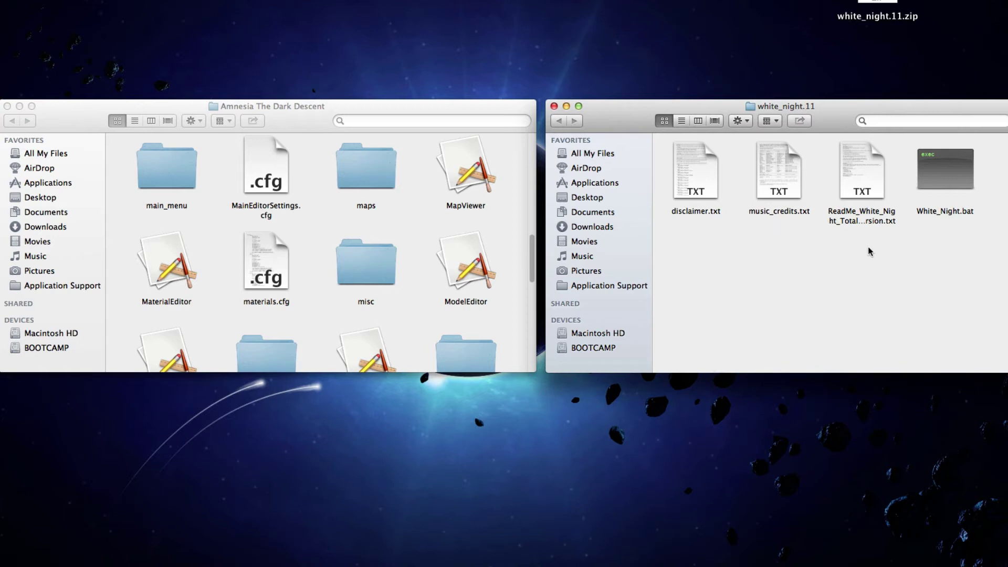
left_click(423, 246)
type("custom")
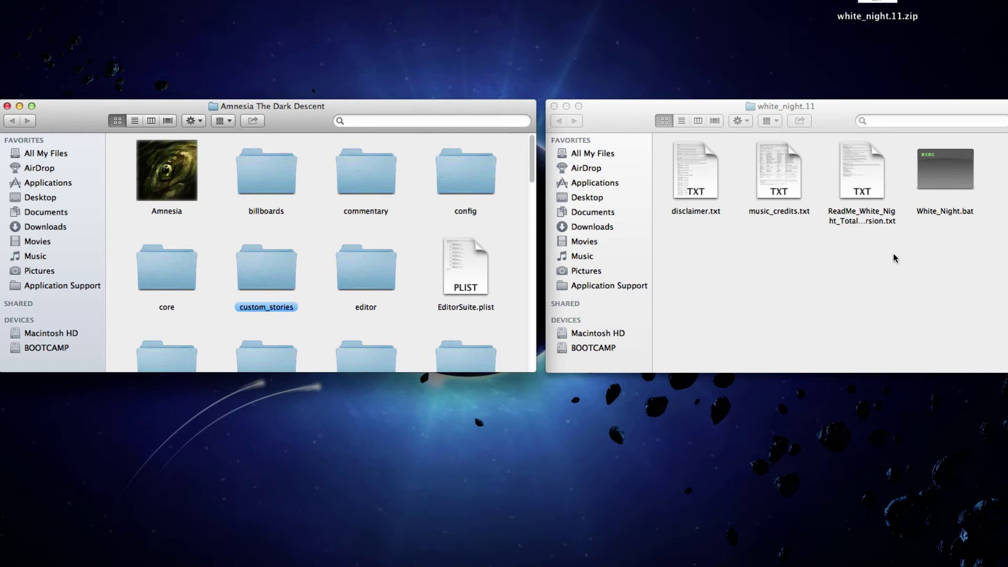
- Open White_Night.bat, examine its Launcher.exe command and wn_config/main_init.cfg path, and close the file
left_click(944, 196)
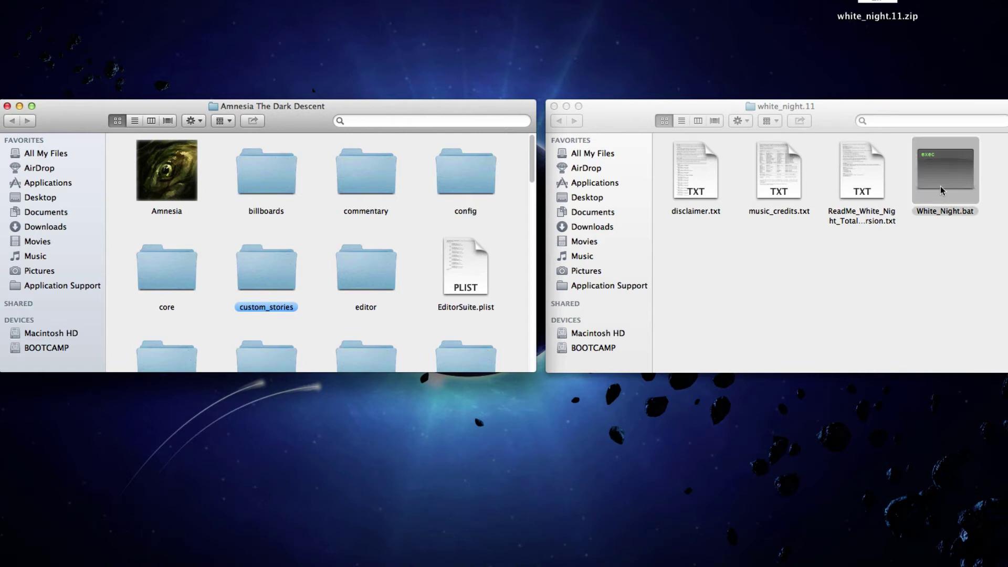
double_click(944, 184)
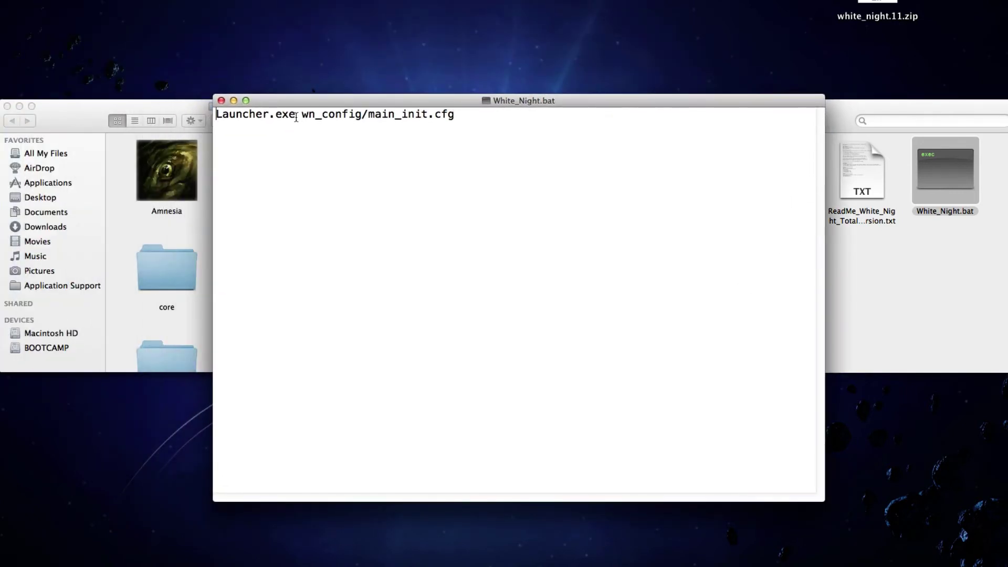
left_click_drag(302, 116, 468, 119)
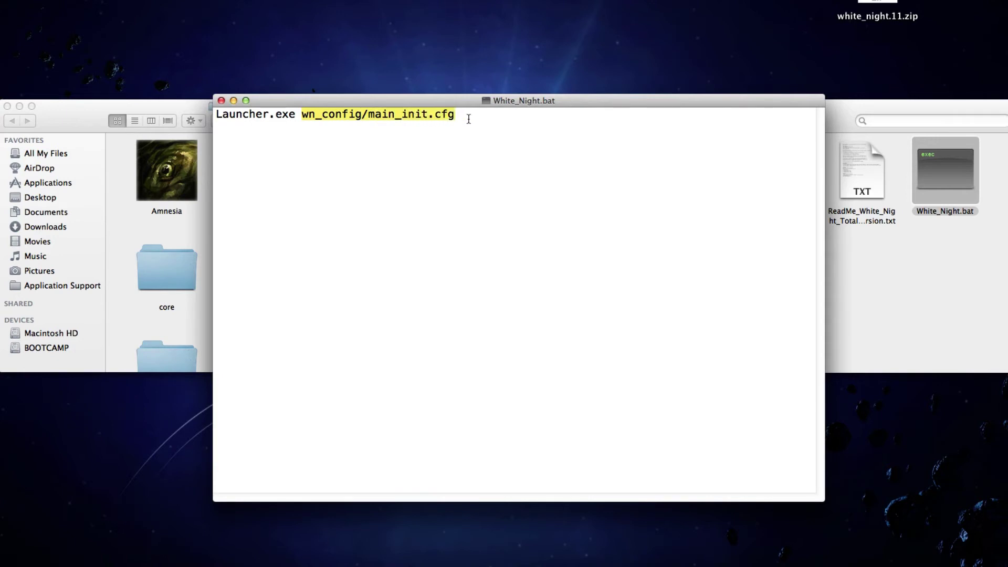
left_click(469, 119)
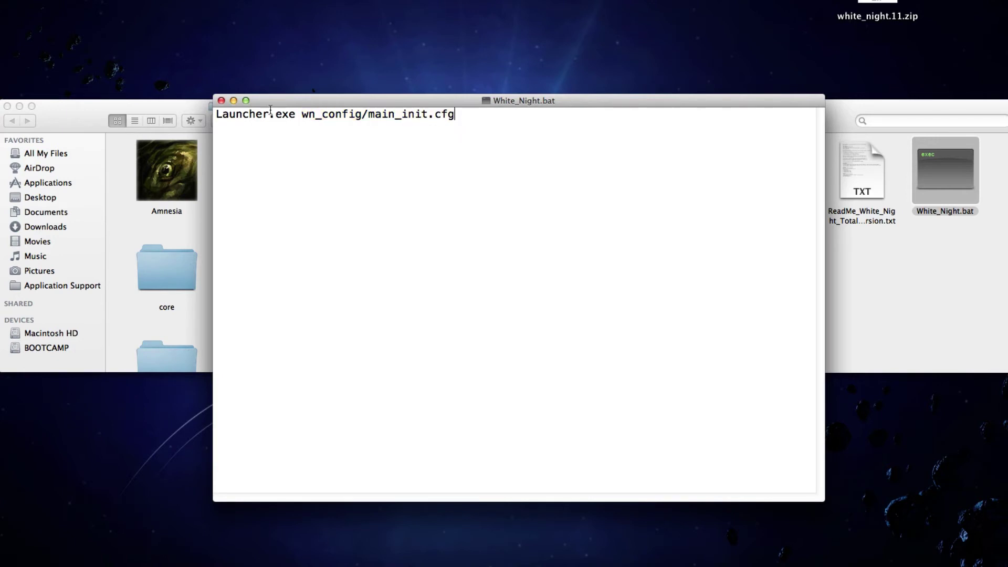
left_click_drag(302, 115, 213, 115)
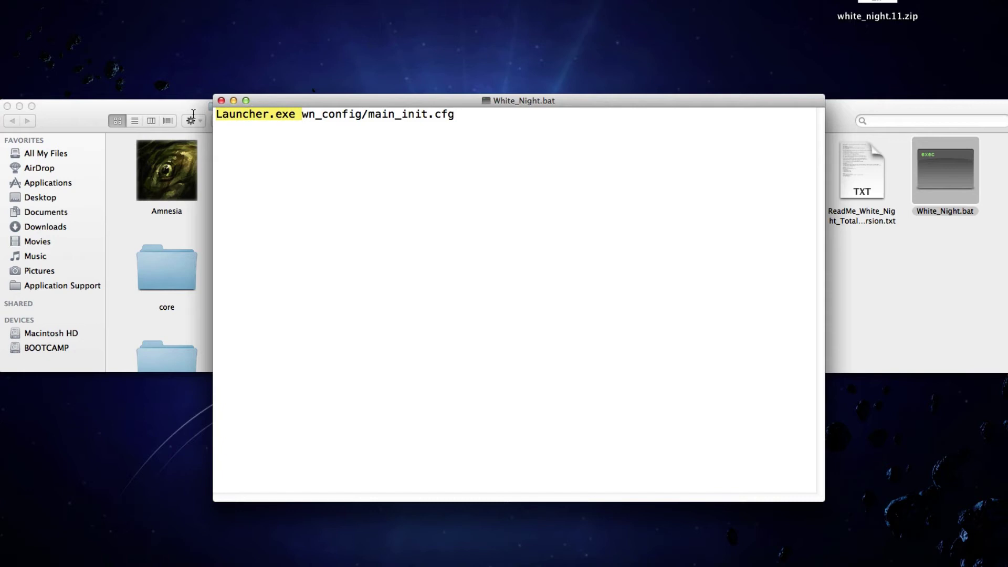
left_click(300, 116)
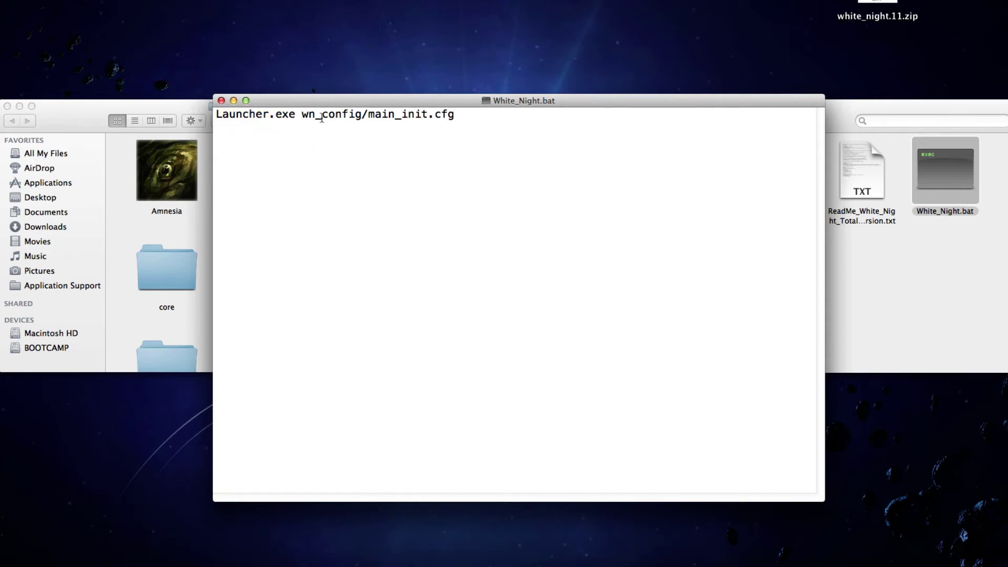
left_click_drag(302, 116, 462, 119)
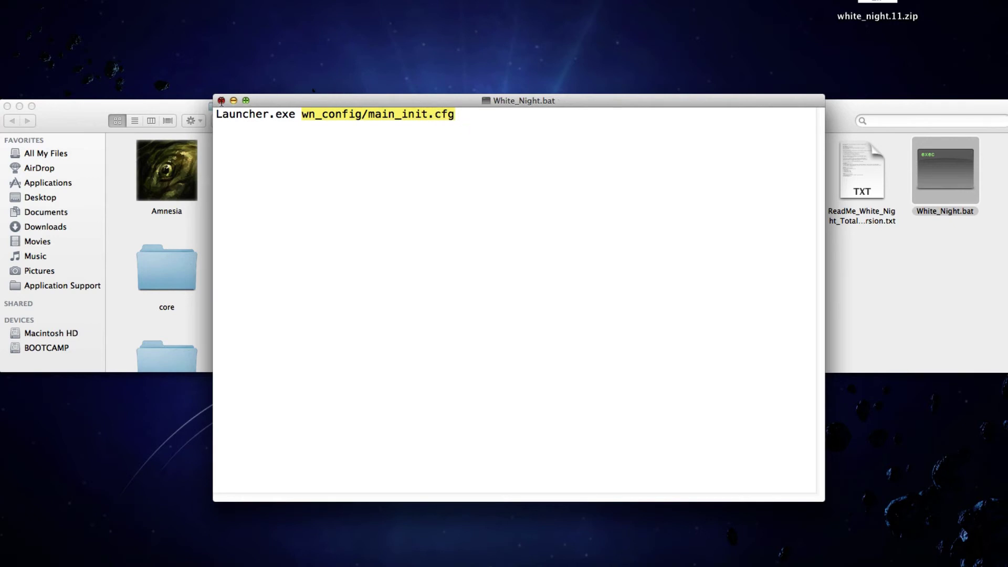
left_click(221, 101)
left_click(857, 250)
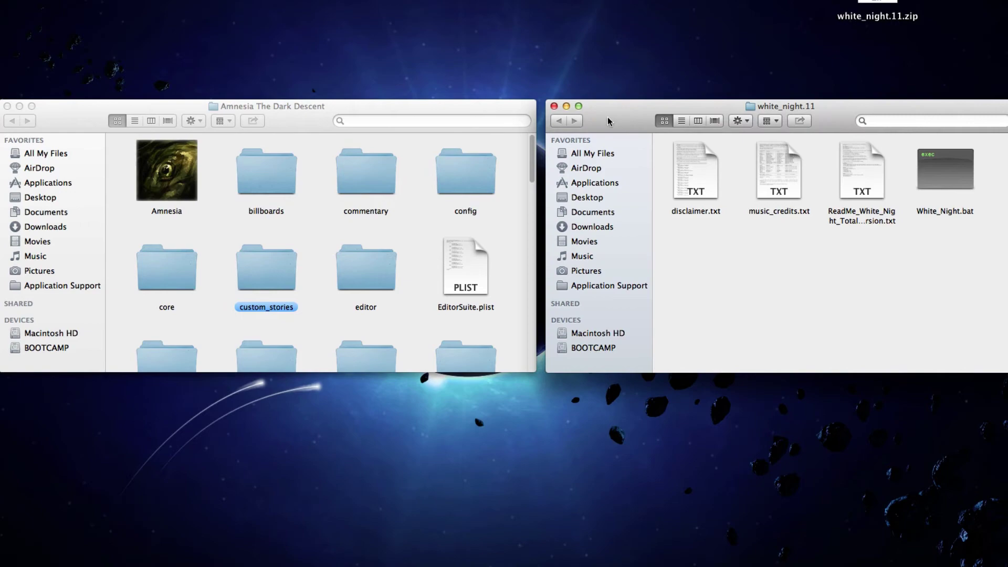
- Switch to Steam and bring the Amnesia The Dark Descent folder window in front of it
left_click_drag(608, 121, 612, 116)
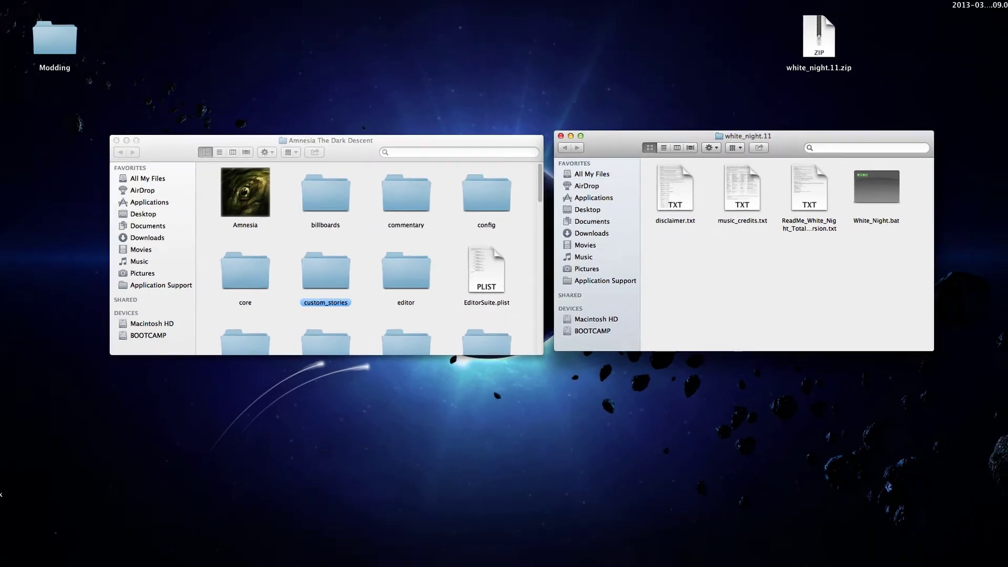
left_click(570, 540)
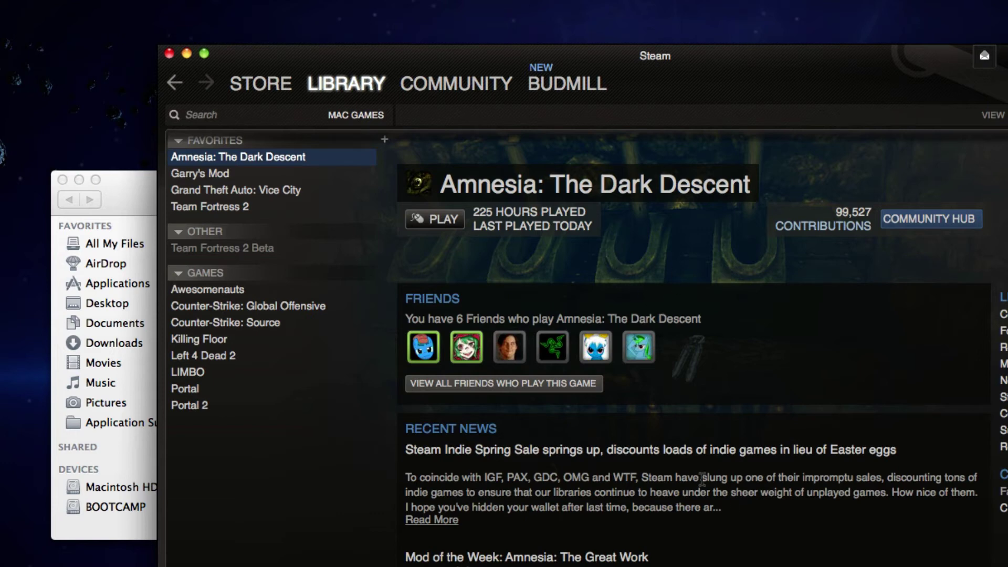
left_click_drag(134, 186, 99, 190)
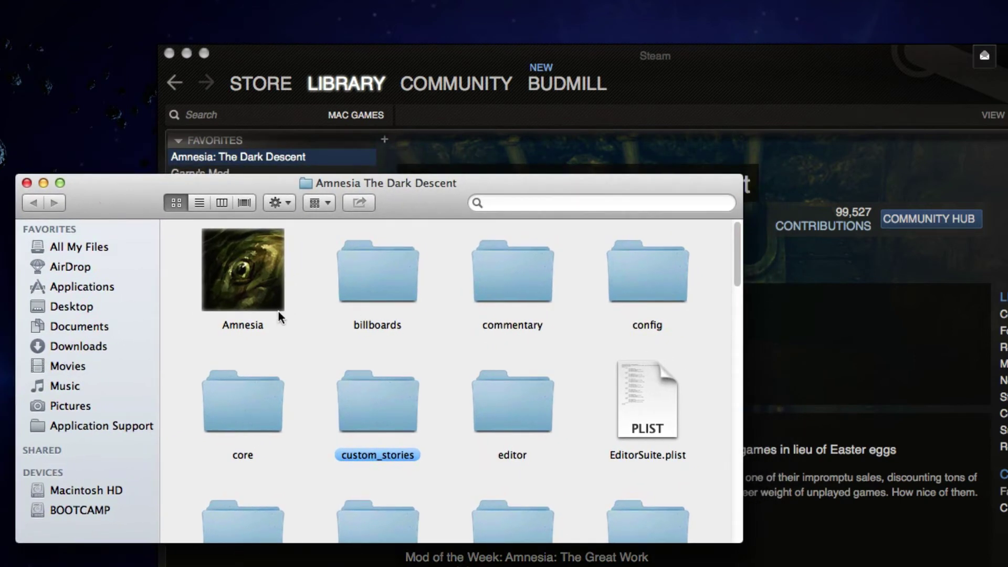
- Try to run the Launcher application directly from the Amnesia The Dark Descent folder, then reselect the custom_stories folder
left_click(267, 290)
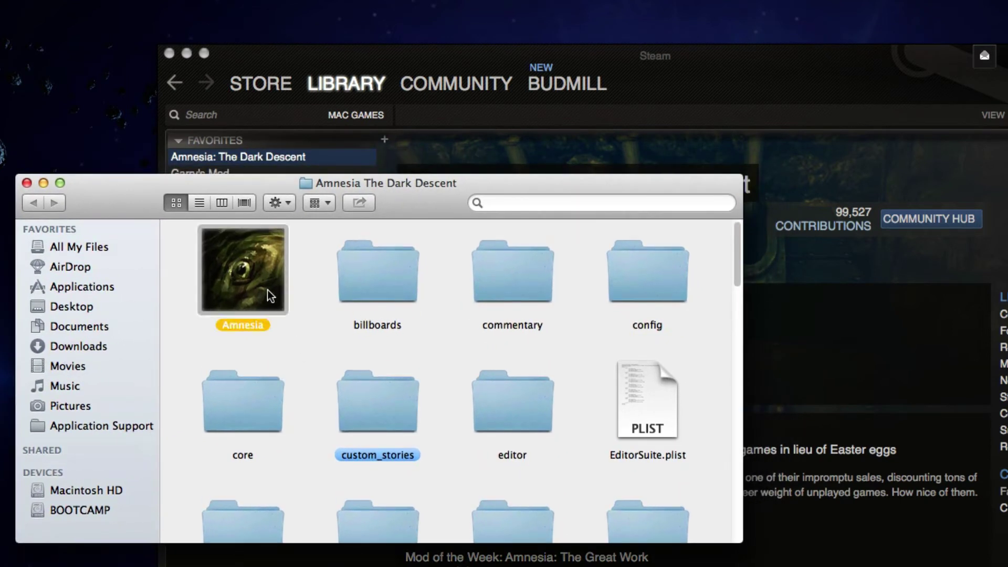
scroll(315, 341, "down", 5)
left_click(271, 332)
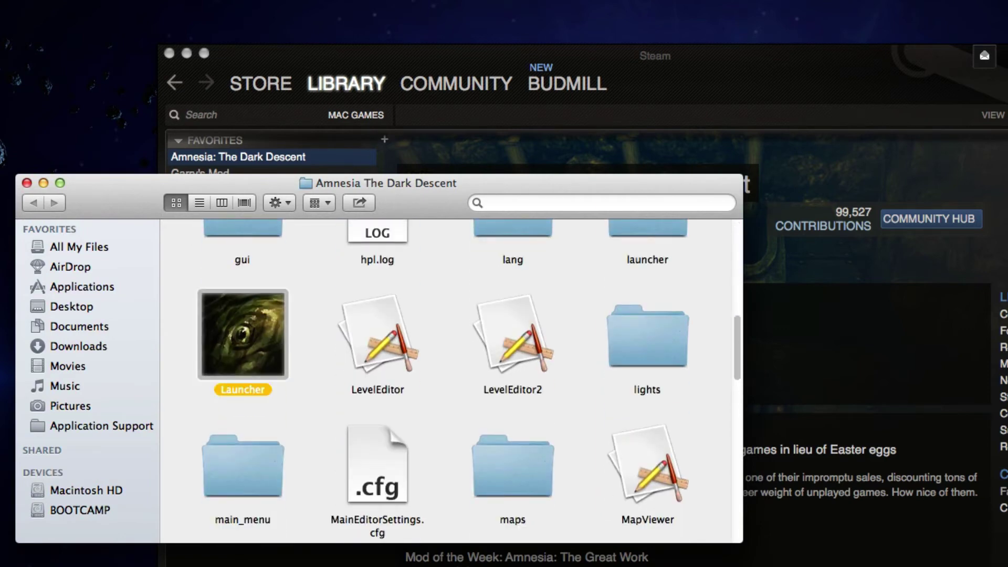
scroll(329, 402, "up", 3)
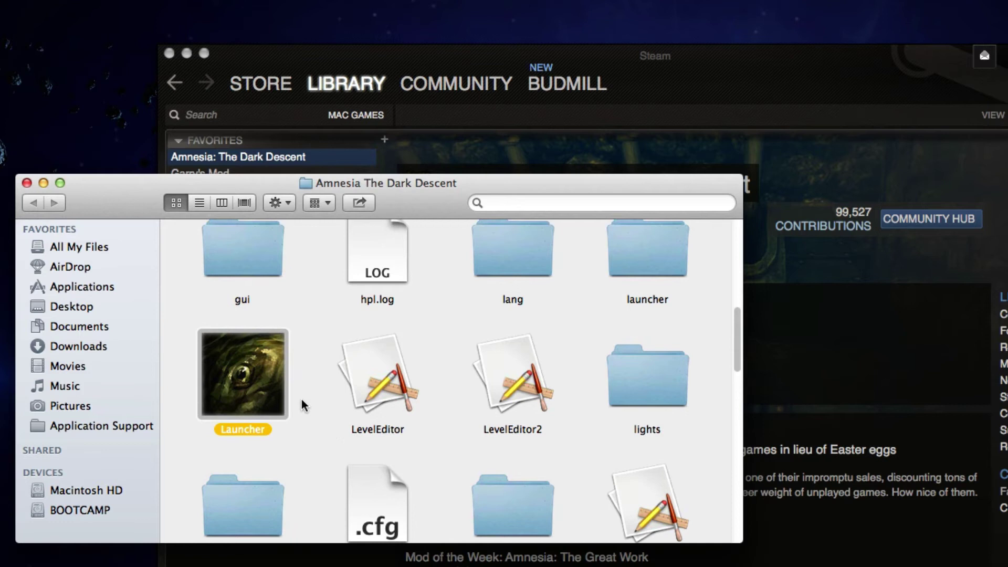
double_click(243, 363)
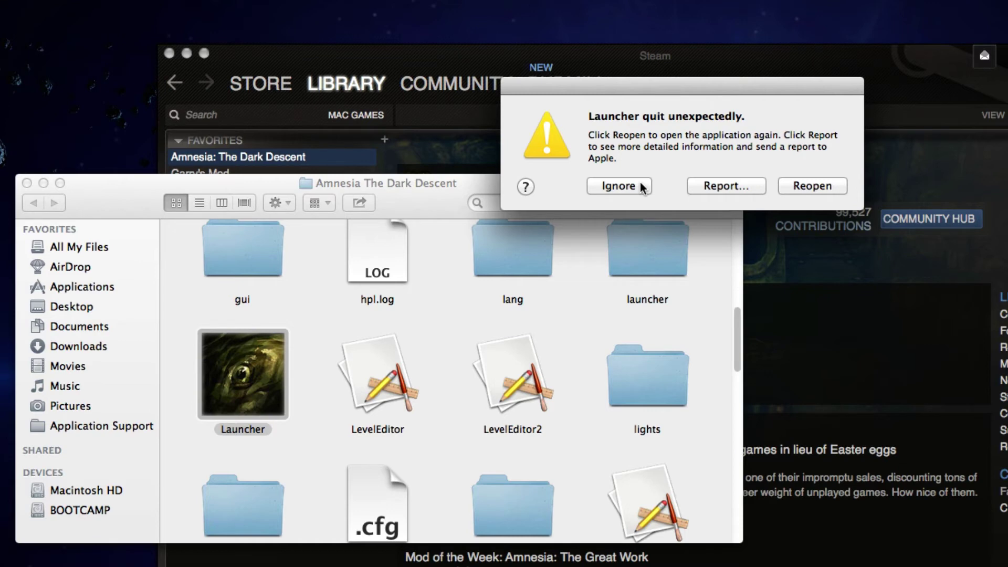
left_click(642, 188)
left_click(429, 327)
scroll(313, 350, "up", 1)
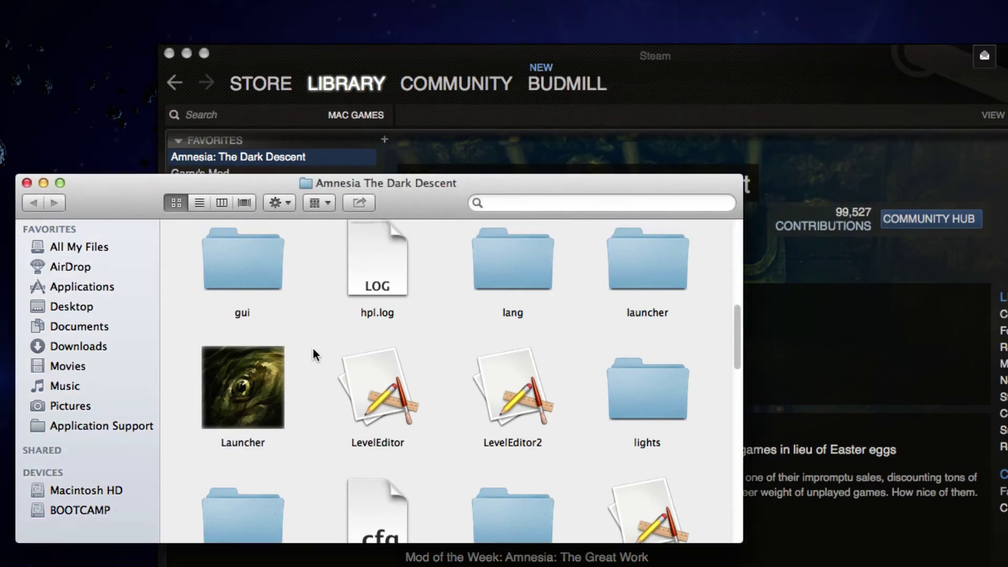
type("cu")
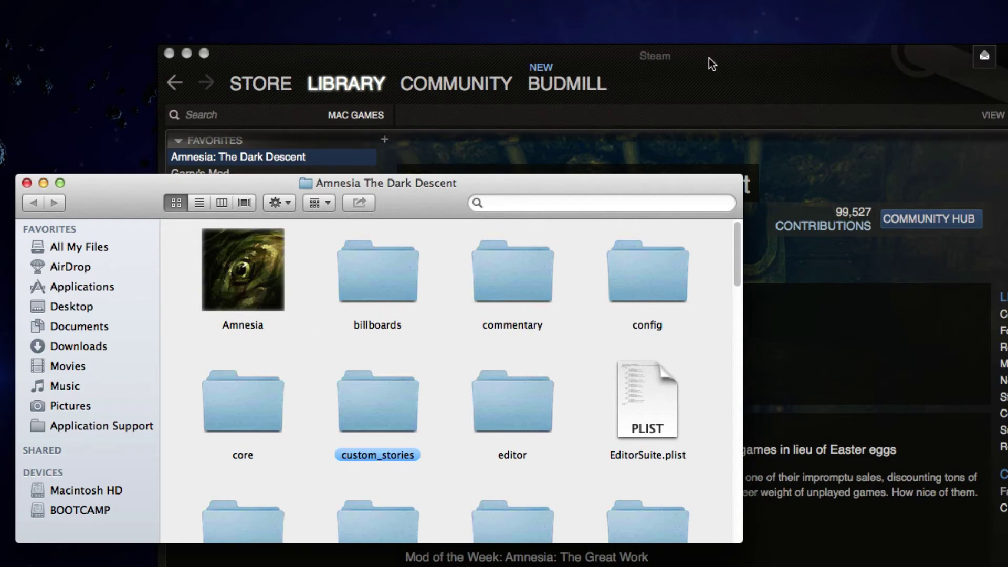
- Close the Steam window and shift the Amnesia The Dark Descent folder window slightly to uncover the Finder windows
left_click_drag(709, 57, 727, 21)
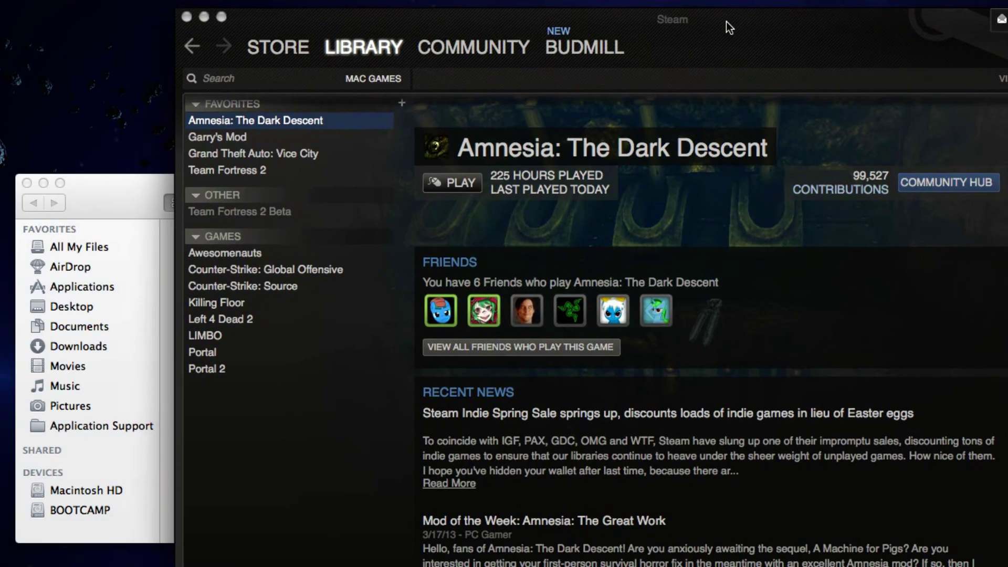
left_click(187, 18)
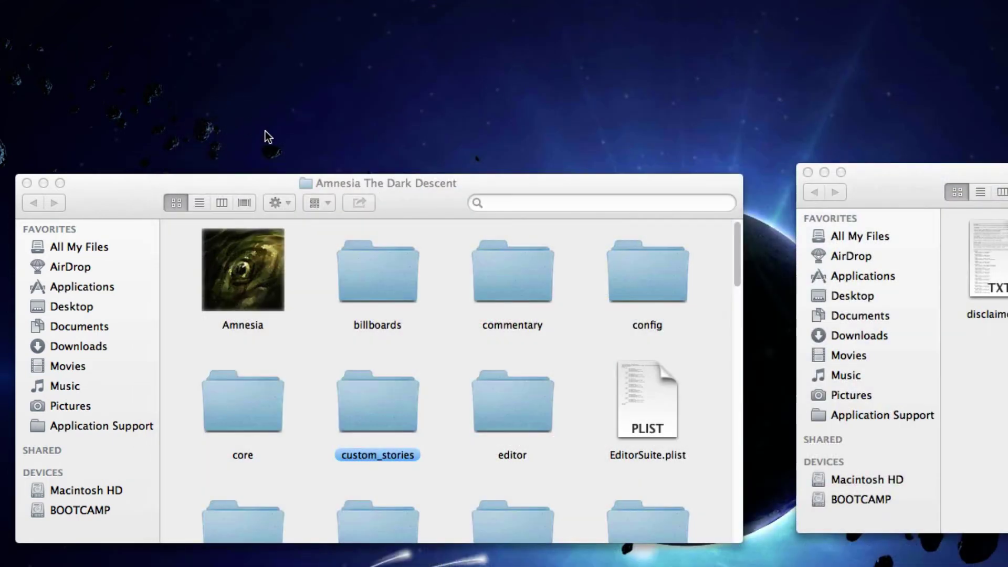
left_click_drag(435, 204, 426, 222)
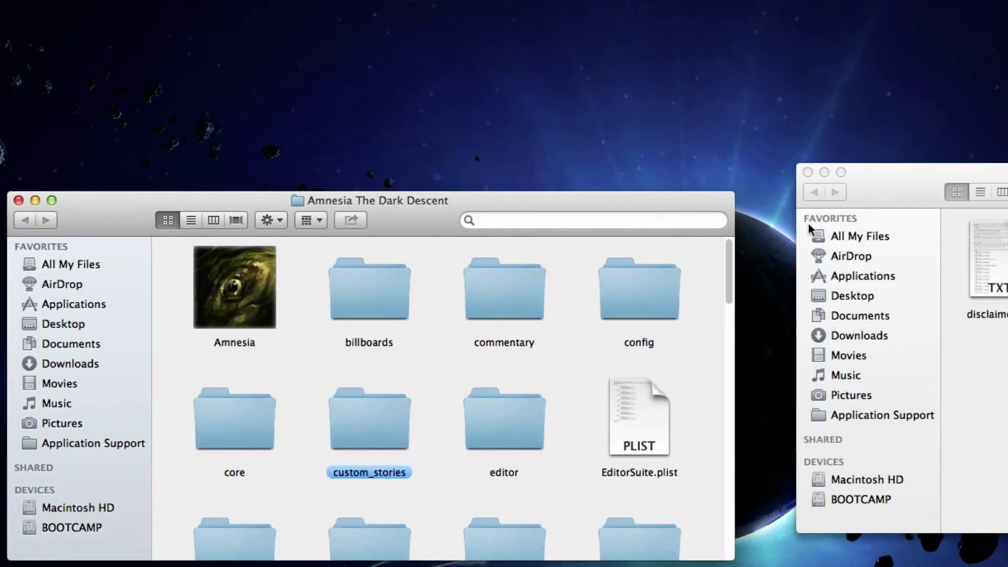
left_click(885, 193)
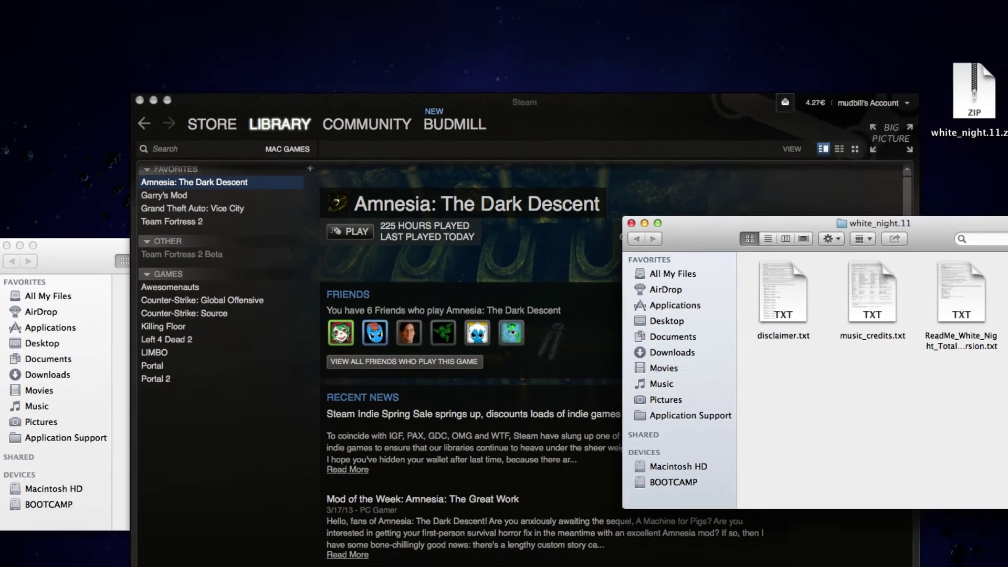
- Copy the path wn_config/main_init.cfg from White_Night.bat in white_night.11 and quit the text editor
left_click(959, 297)
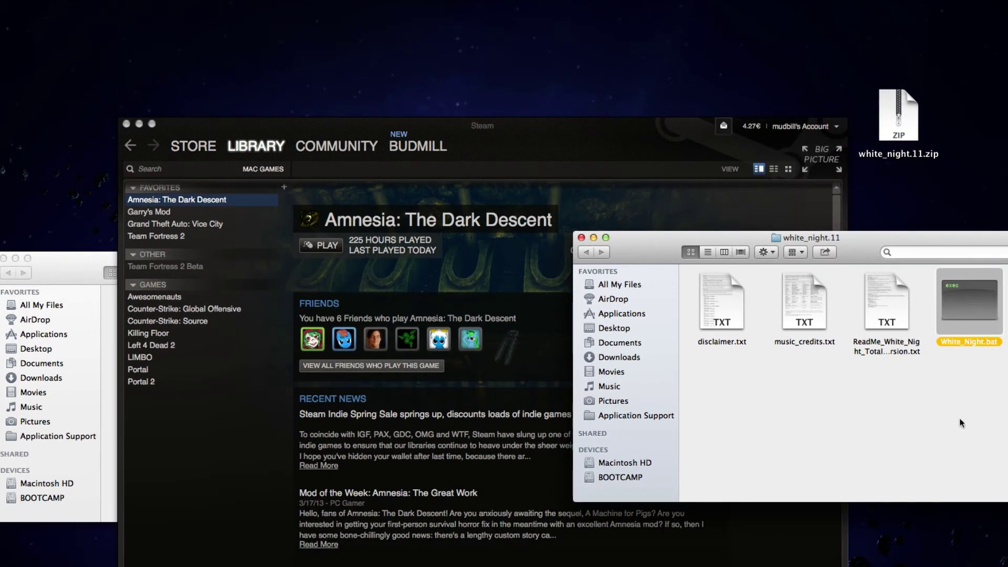
left_click(959, 423)
double_click(955, 311)
double_click(976, 302)
left_click_drag(192, 62, 14, 52)
key("super+c")
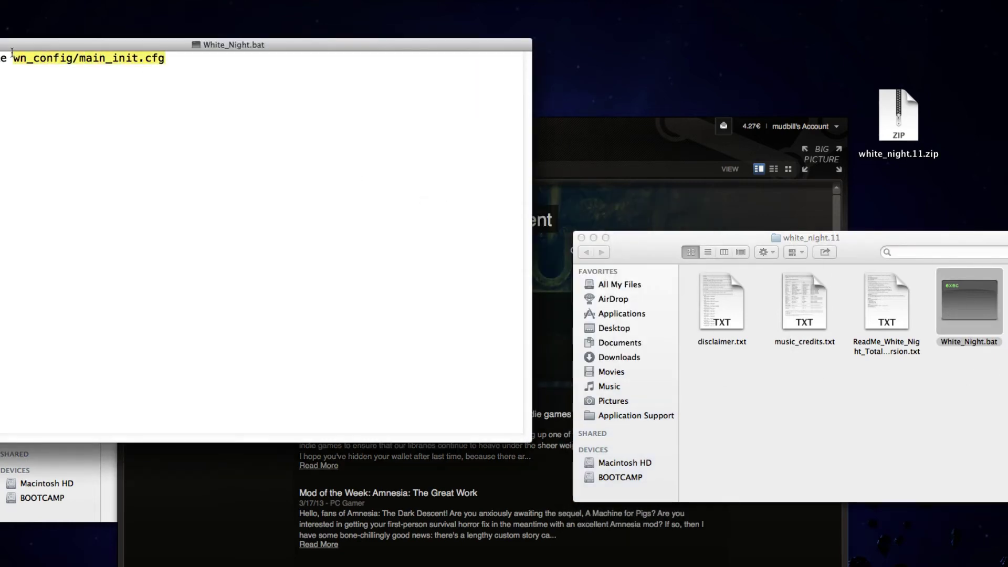
key("super+q")
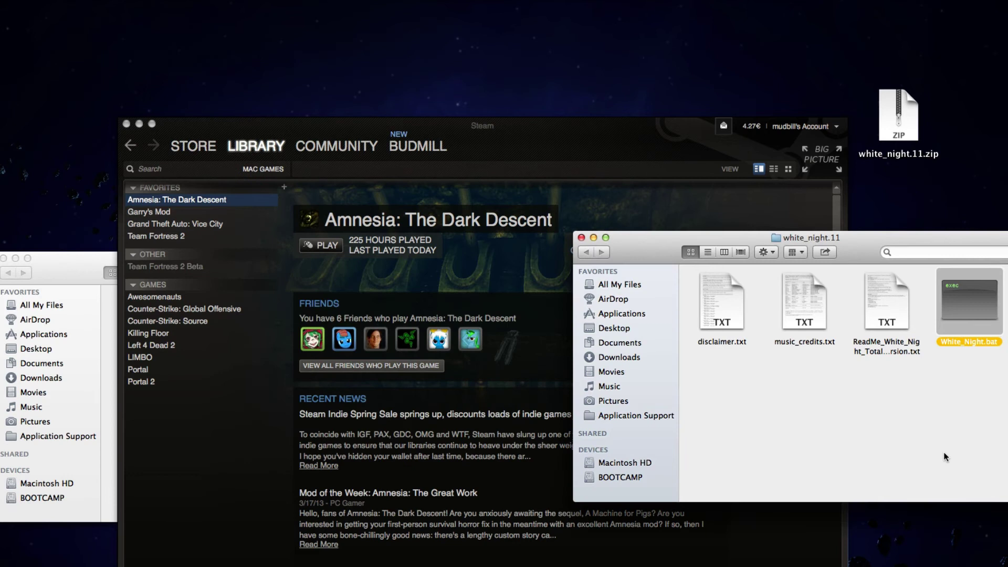
- Switch to Steam and enter the copied path wn_config/main_init.cfg in the launch options of Amnesia: The Dark Descent
left_click(940, 465)
left_click_drag(519, 133, 518, 121)
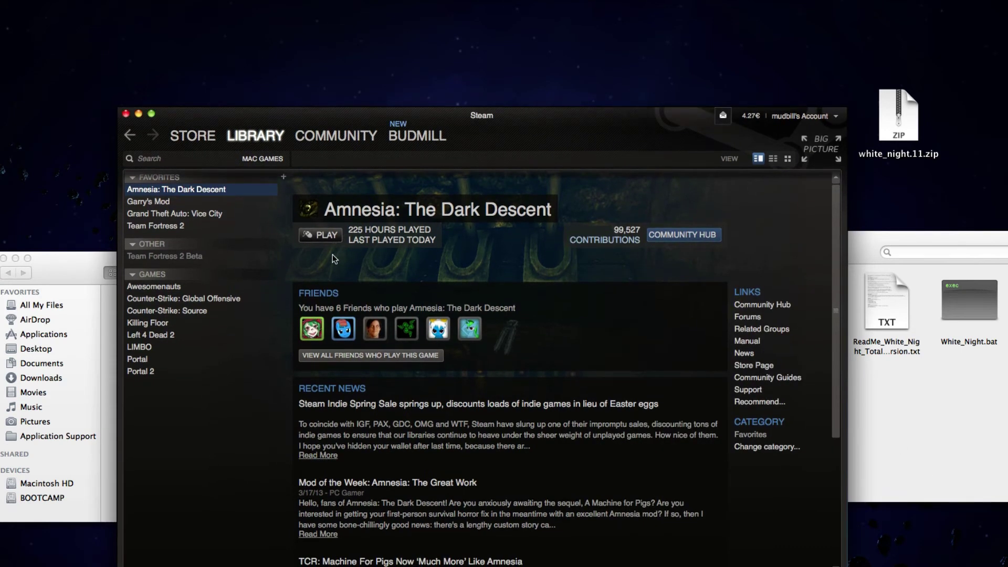
right_click(182, 194)
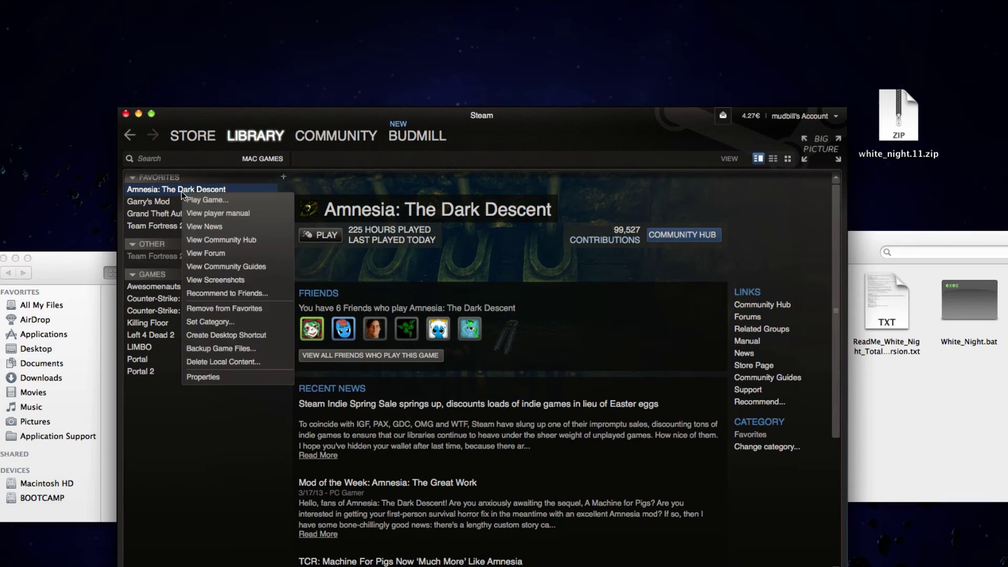
left_click(212, 381)
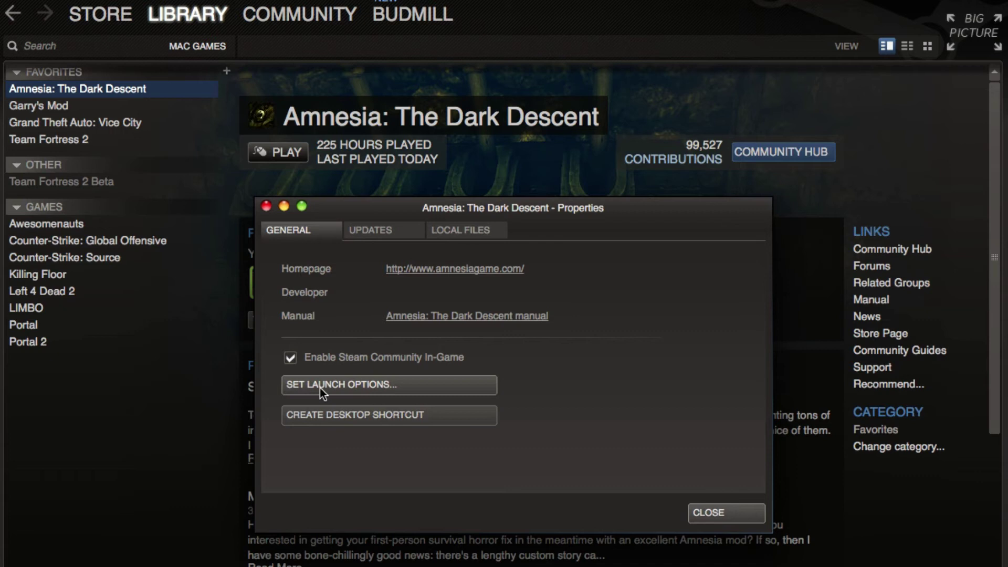
left_click(415, 391)
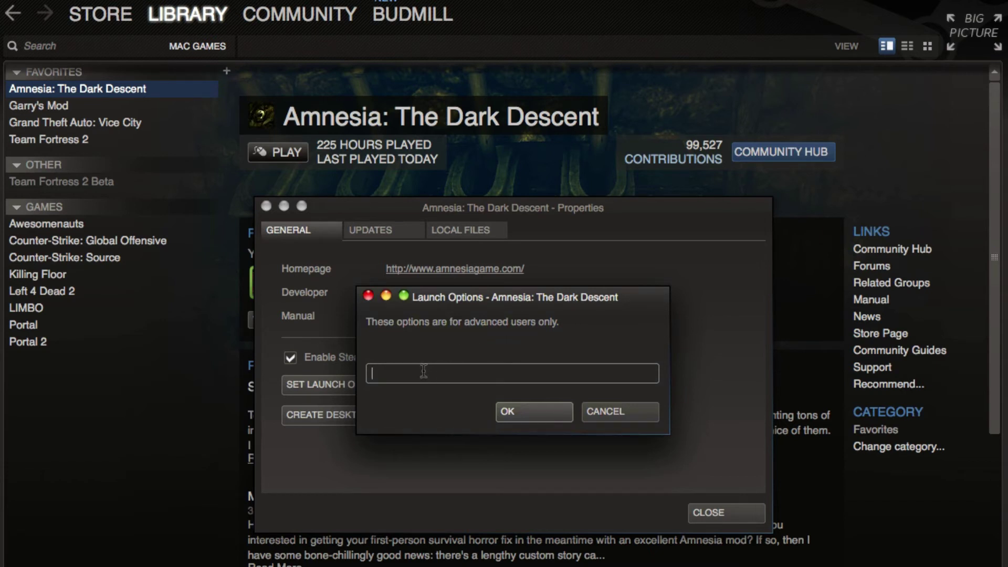
key("super+v")
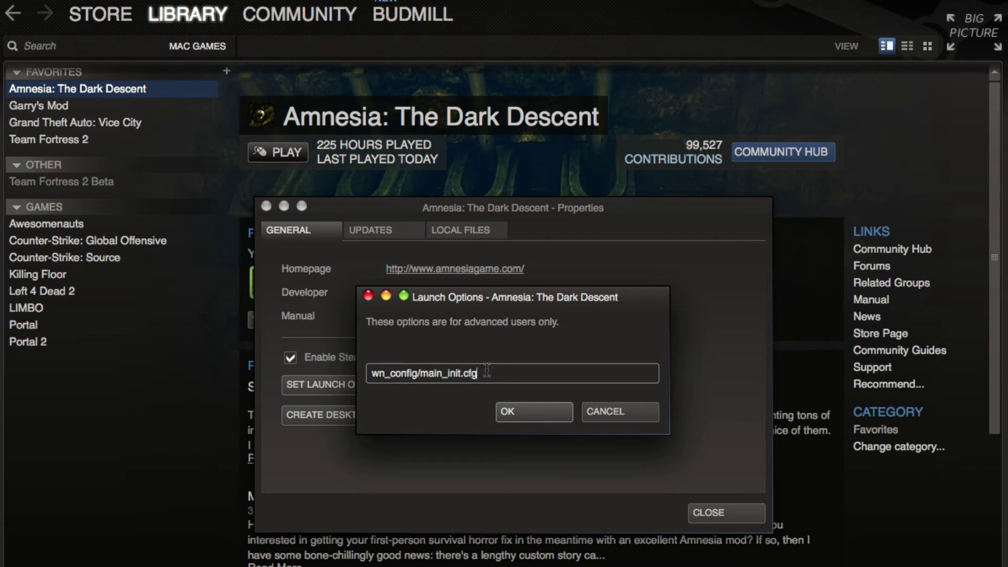
left_click_drag(487, 370, 370, 371)
left_click(374, 372)
left_click_drag(487, 371, 371, 372)
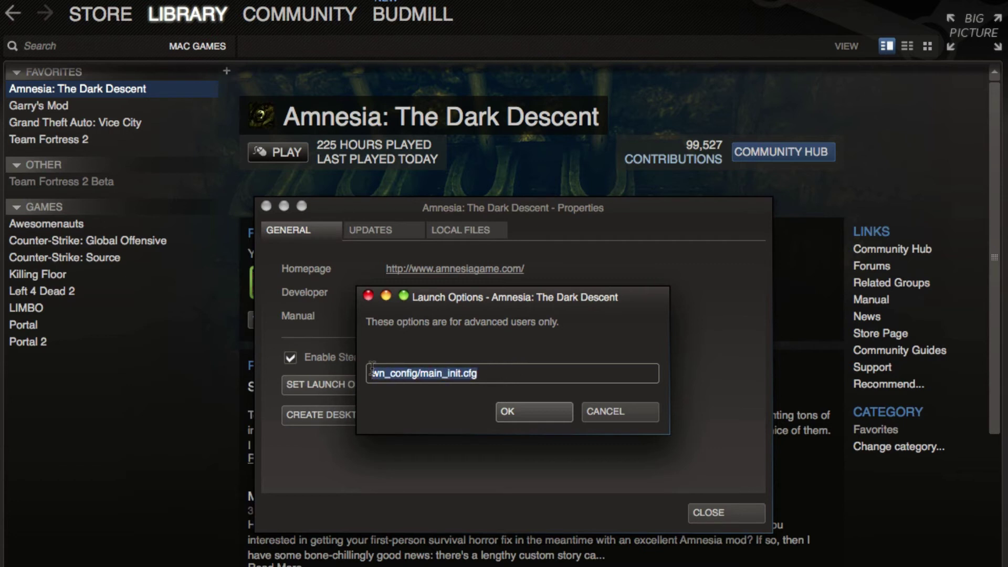
left_click(550, 379)
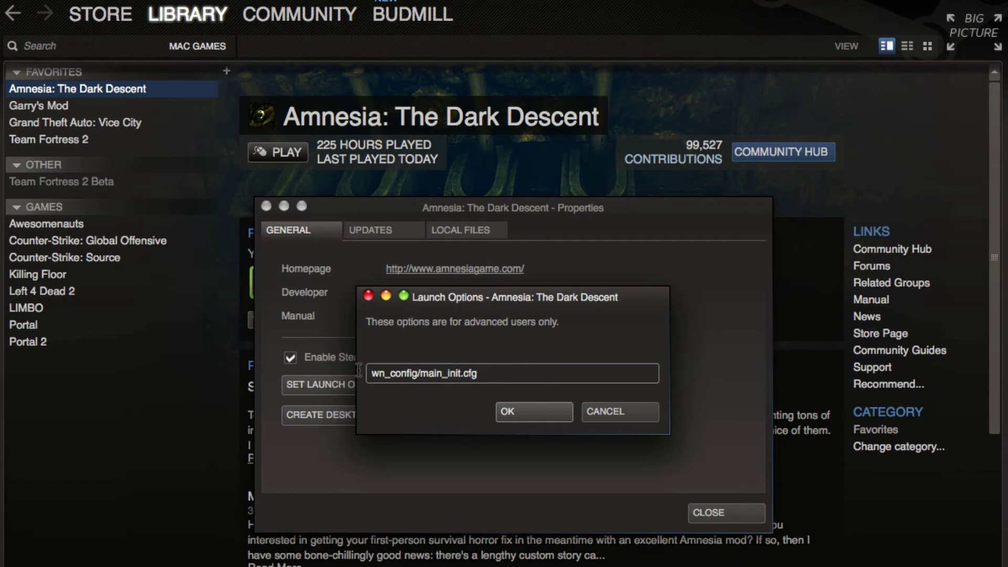
left_click_drag(500, 372, 379, 370)
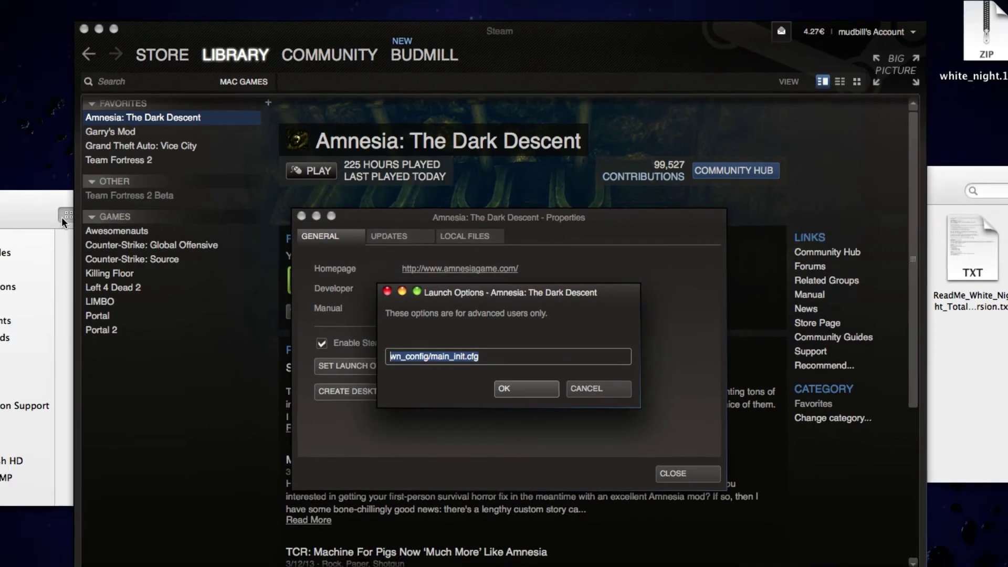
- Locate the original main_init.cfg in the config folder of Amnesia The Dark Descent and return to the game folder
left_click(62, 217)
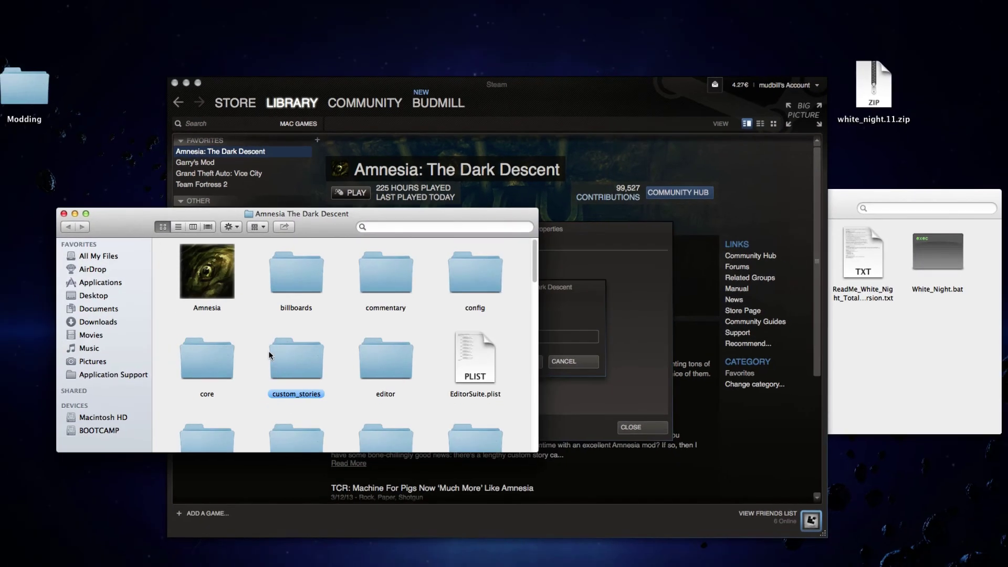
double_click(499, 250)
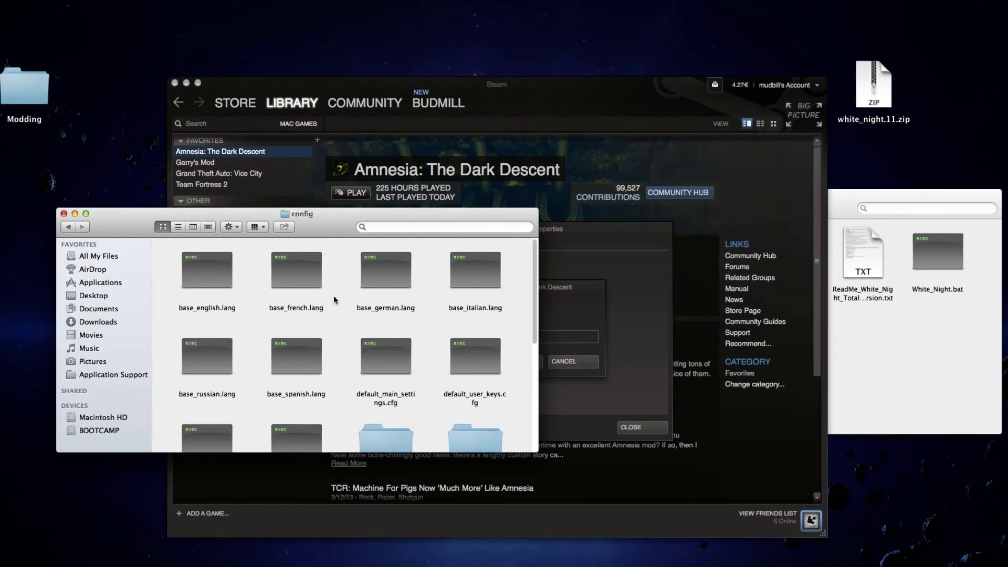
scroll(336, 315, "down", 5)
scroll(345, 344, "down", 3)
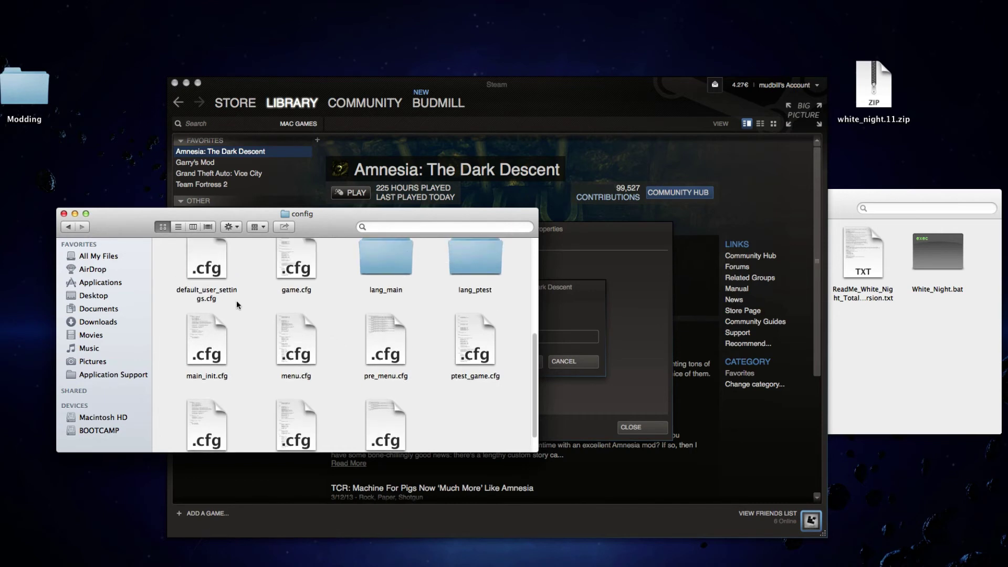
left_click(220, 347)
left_click(68, 226)
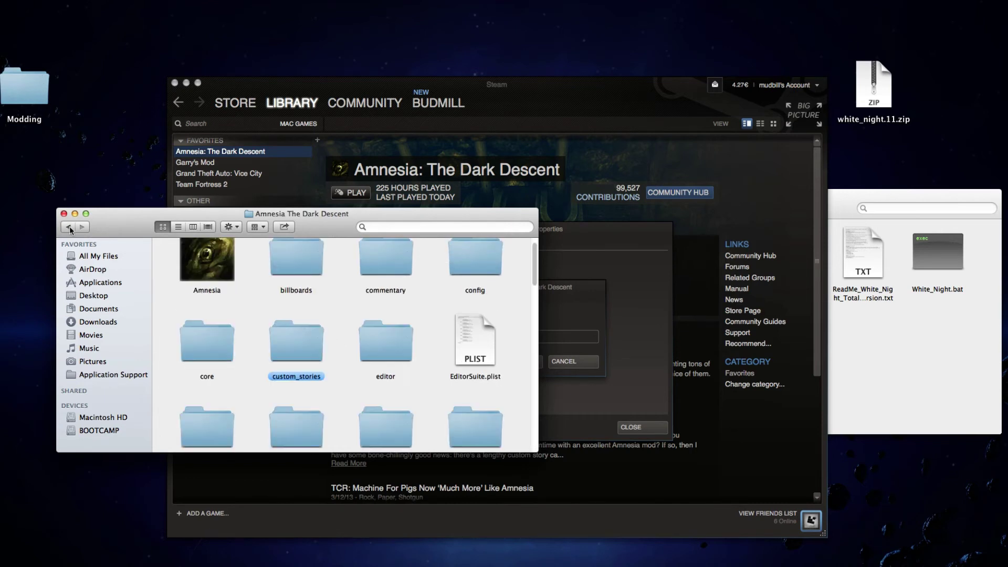
- Locate White Night's main_init.cfg in the wn_config folder, then return to the game folder and select custom_stories
scroll(336, 362, "down", 5)
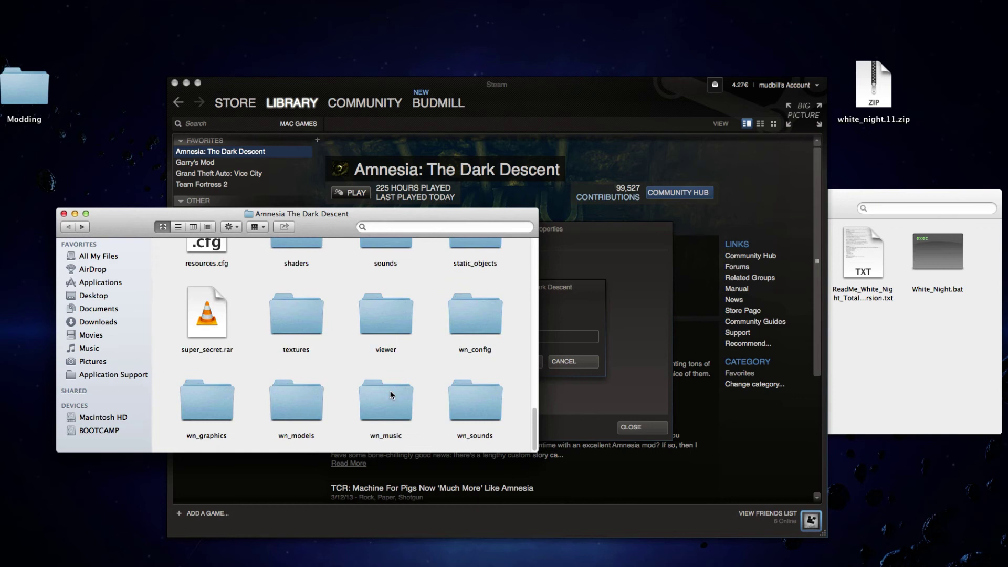
double_click(459, 310)
scroll(335, 358, "down", 5)
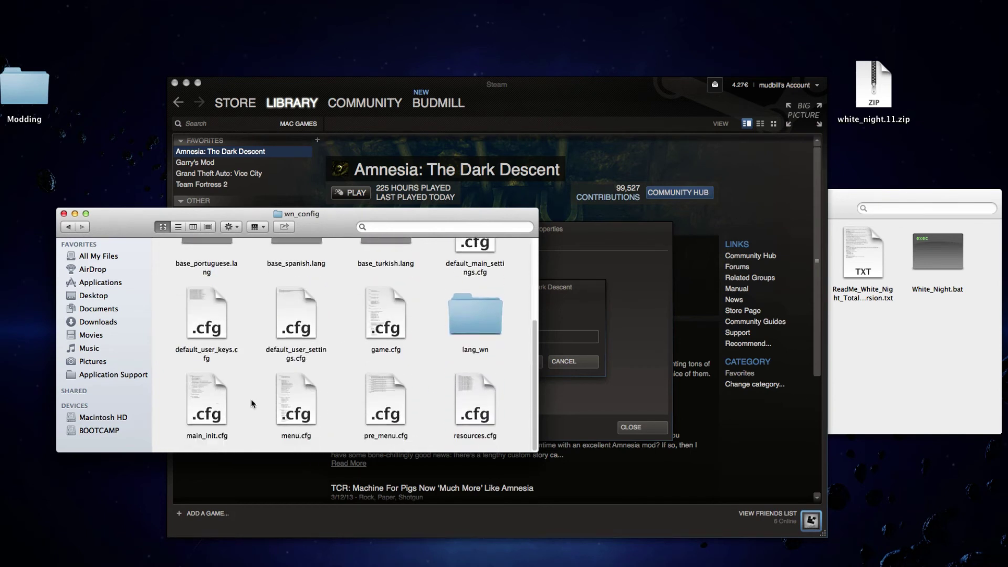
left_click(213, 409)
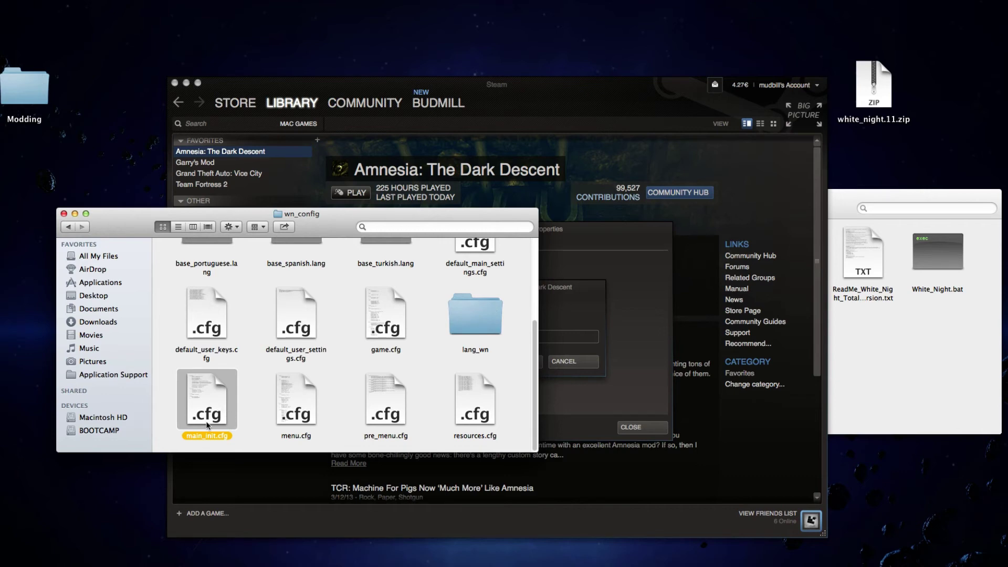
left_click(68, 227)
scroll(310, 350, "up", 5)
left_click(310, 351)
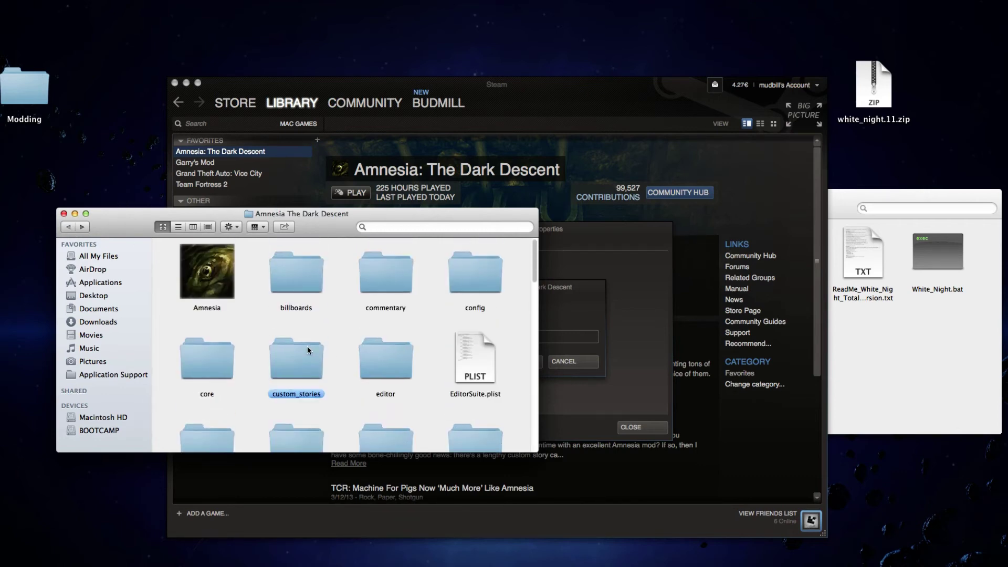
- Return to the launch options window in Steam and accept wn_config/main_init.cfg as the game's launch option
left_click(616, 306)
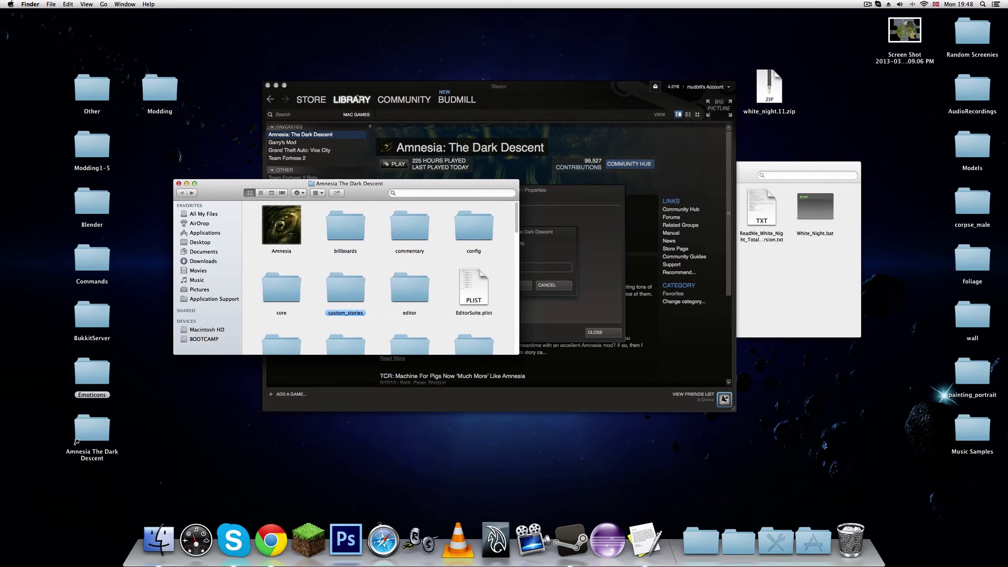
left_click(434, 91)
left_click_drag(454, 90, 455, 85)
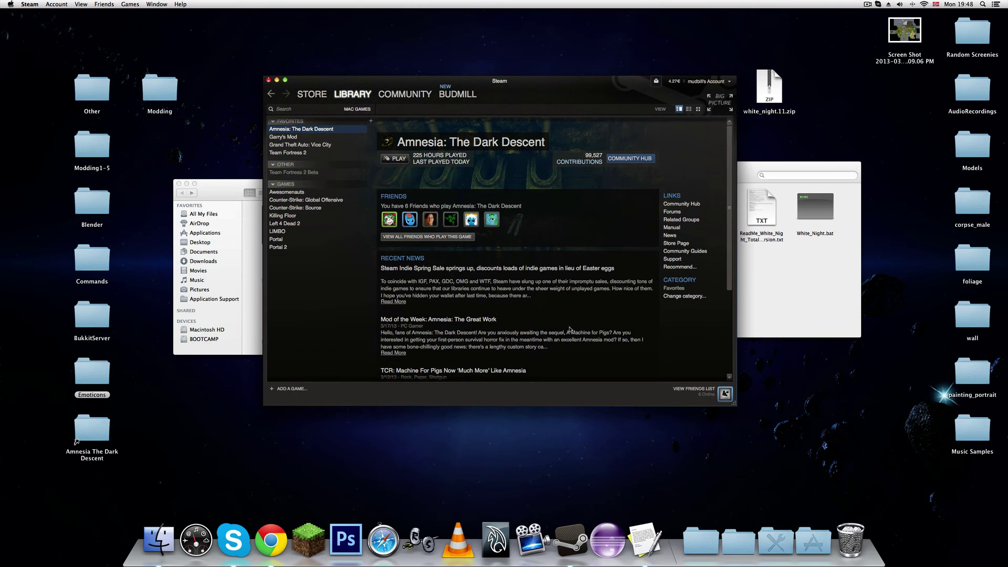
left_click(571, 540)
left_click(647, 484)
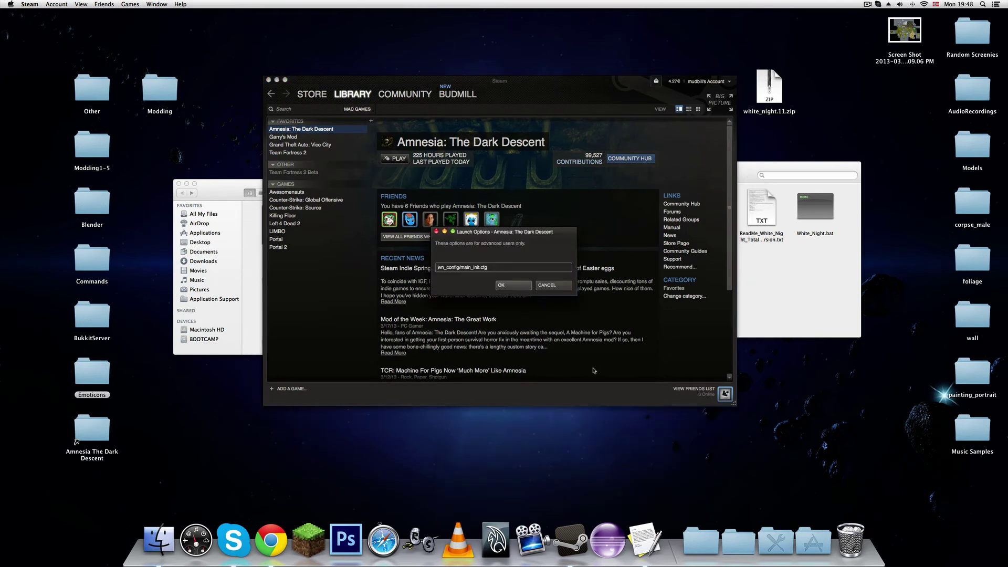
left_click(503, 287)
- Close the game's Properties window and start Amnesia: The Dark Descent from the Steam library
mouse_move(572, 536)
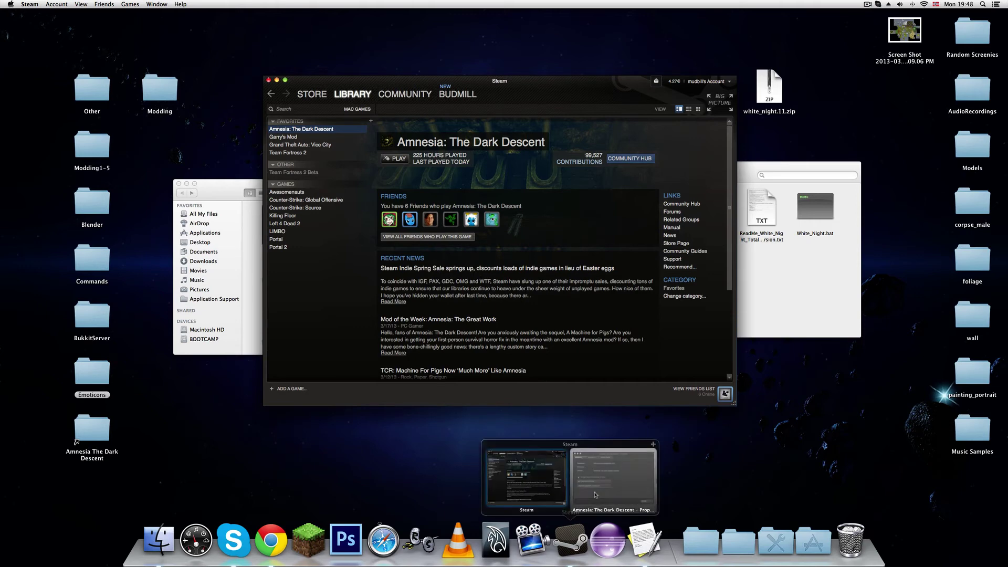
left_click(596, 494)
left_click(598, 332)
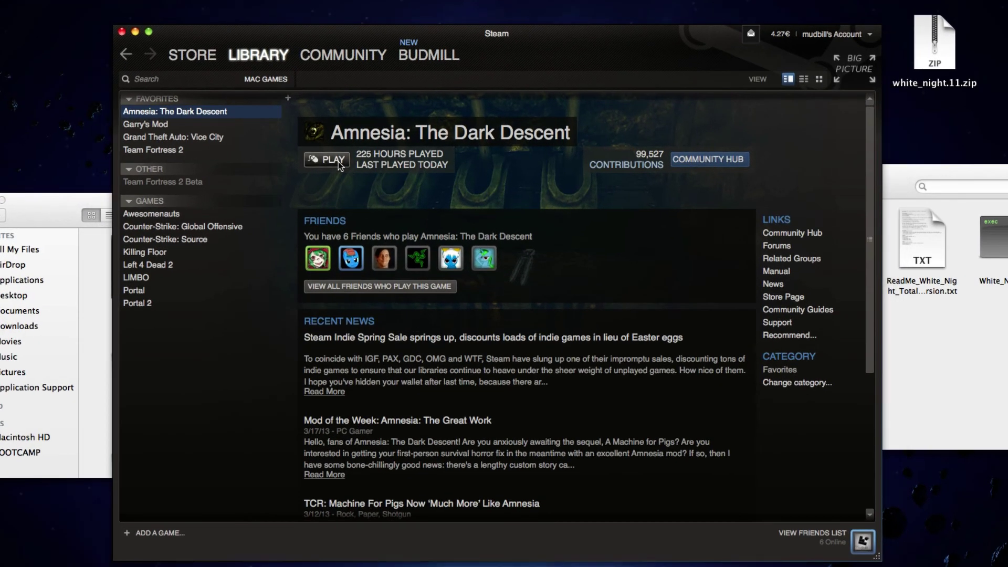
left_click(336, 161)
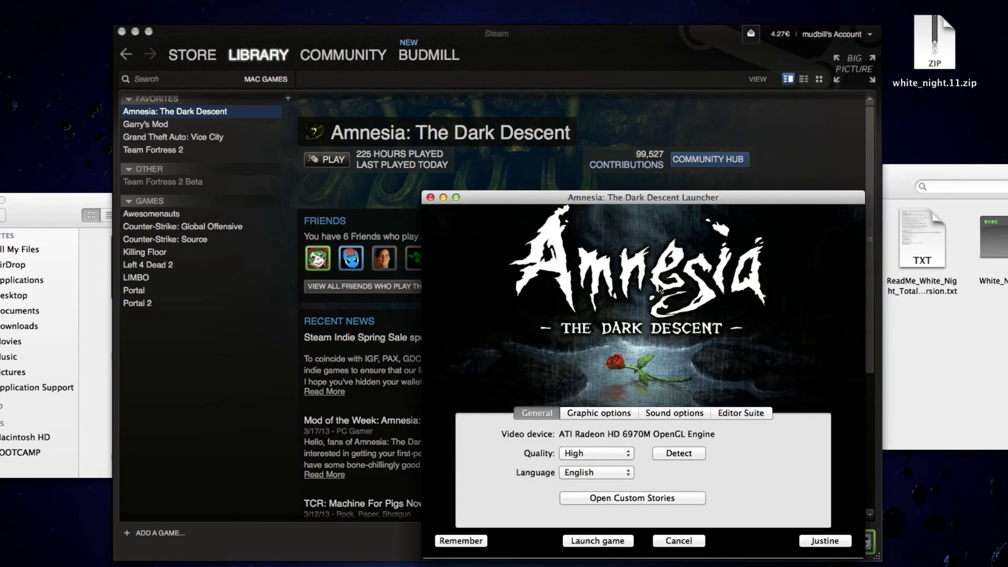
- Launch the game from the launcher, create a patient profile with the default name New Patient and select it
left_click_drag(626, 205, 506, 188)
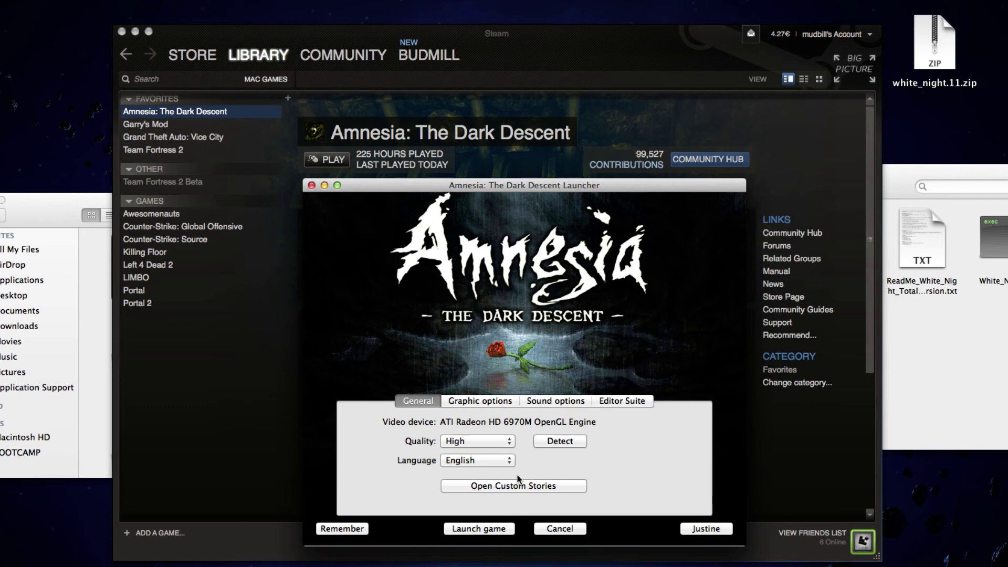
left_click(479, 529)
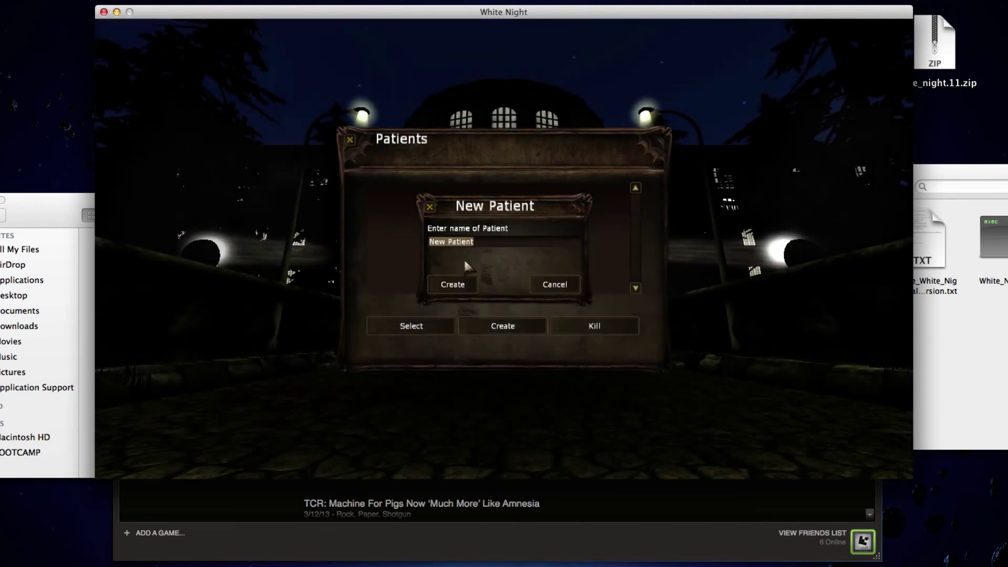
left_click(465, 285)
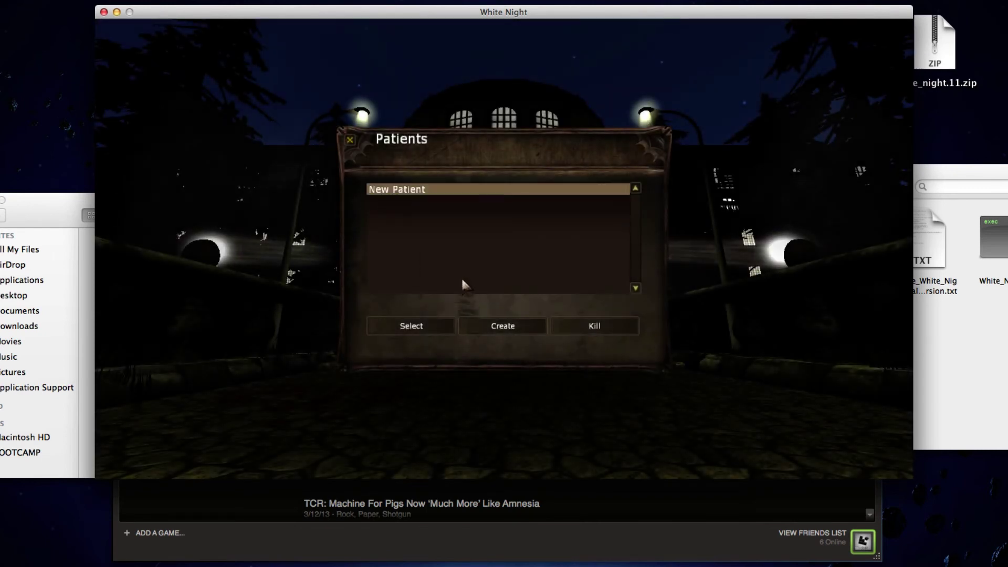
left_click(424, 332)
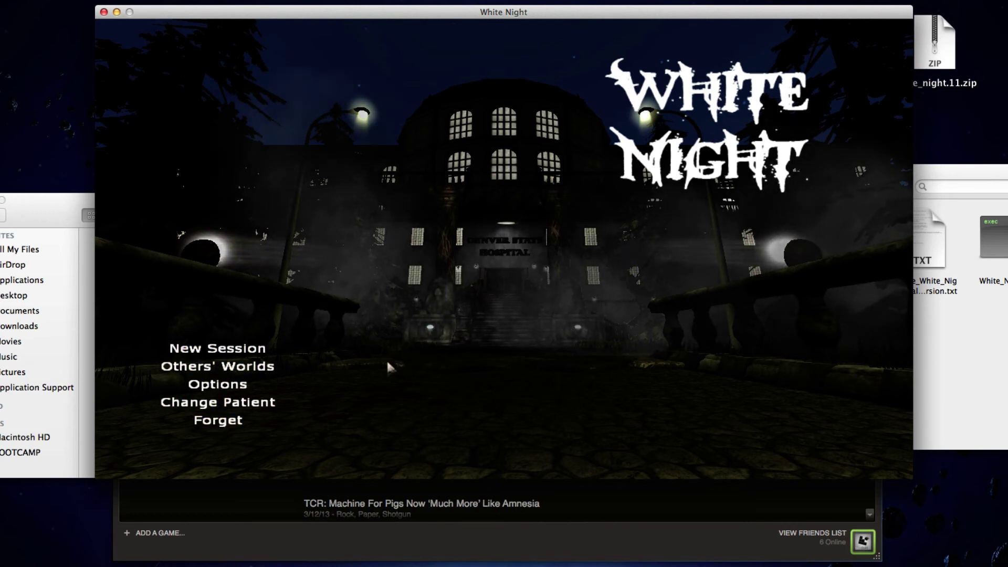
- Quit White Night from its main menu, confirm the exit and return to the Steam library
left_click(220, 423)
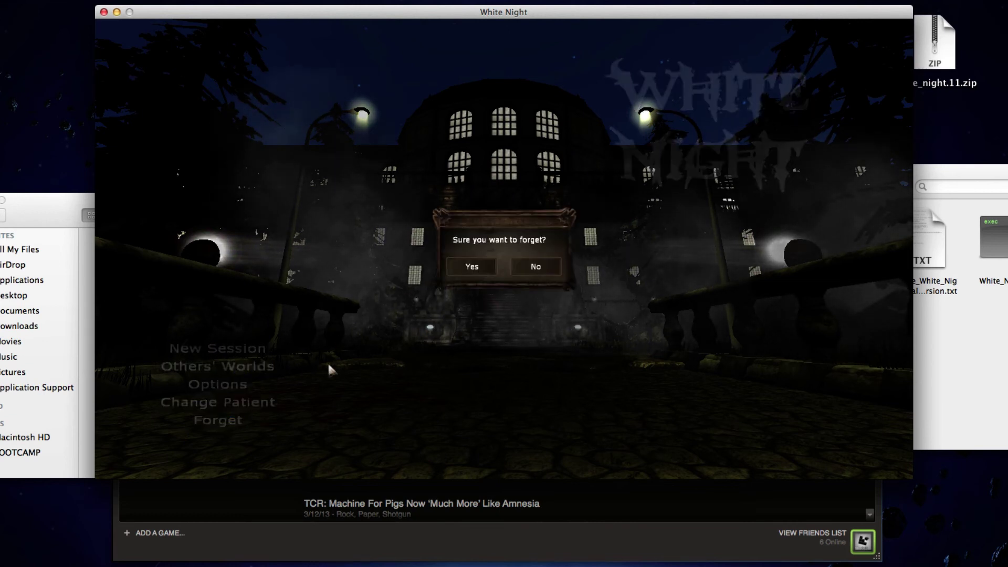
left_click(455, 264)
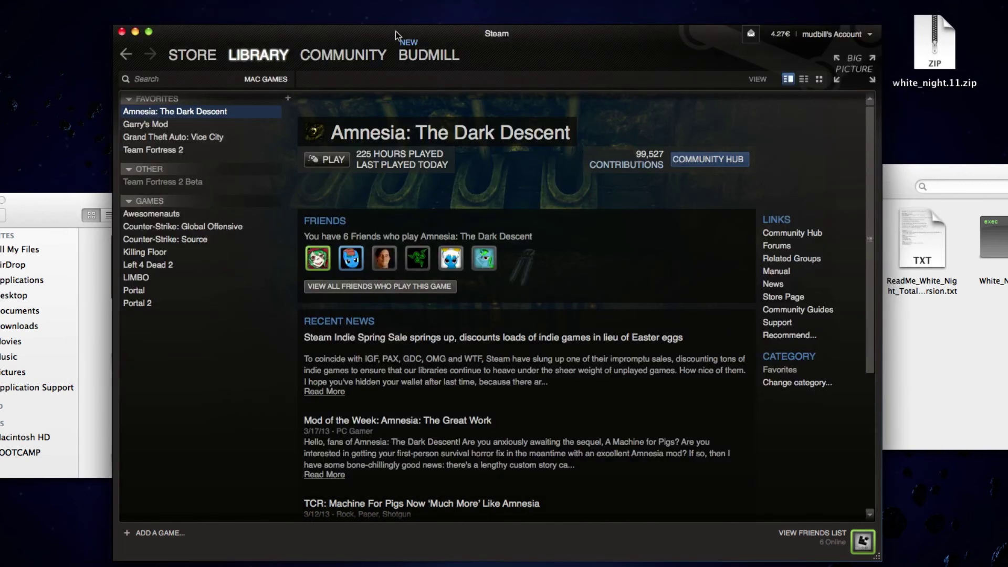
left_click_drag(350, 33, 350, 25)
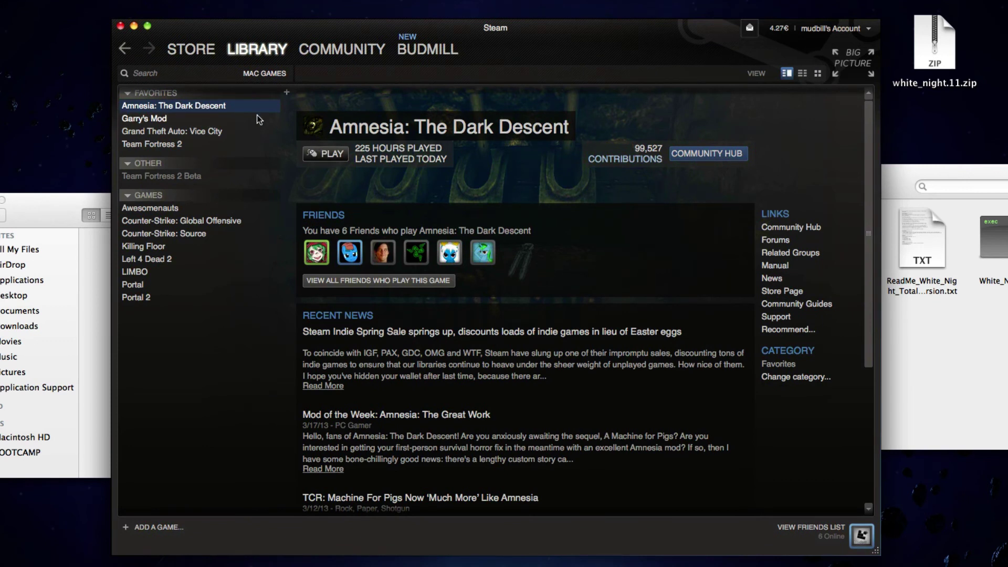
- Clear the launch options of Amnesia: The Dark Descent in its properties and close the Properties window
right_click(194, 106)
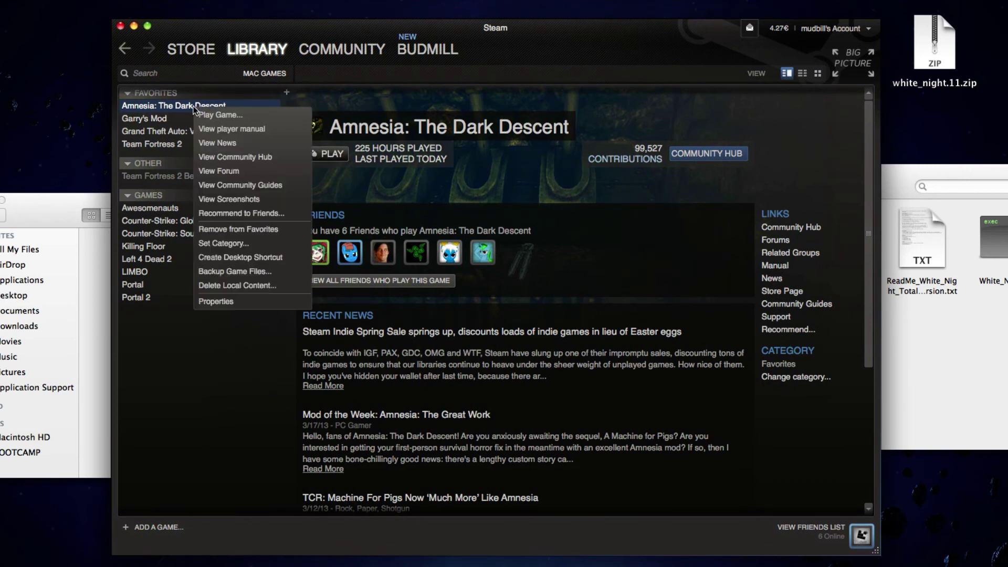
left_click(218, 304)
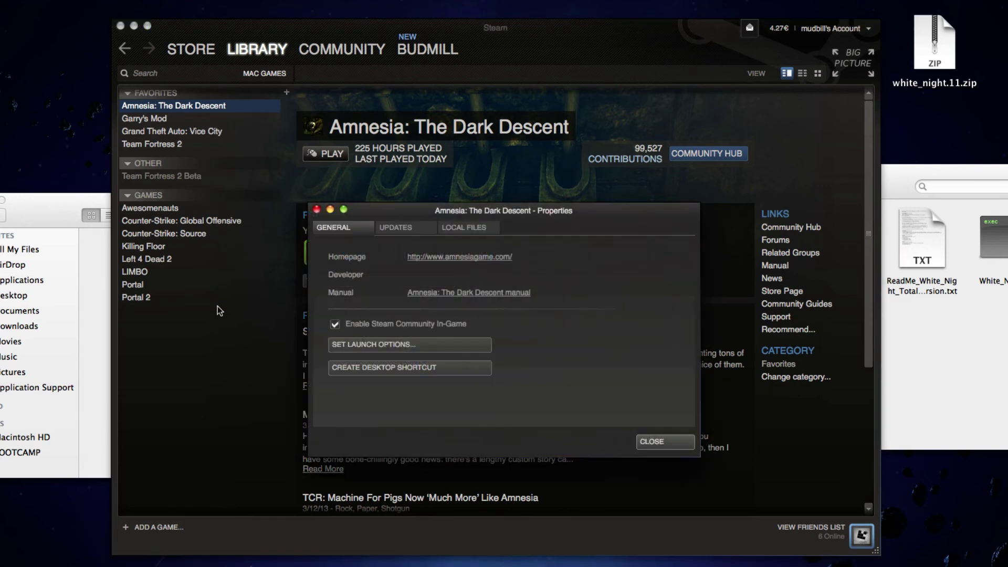
left_click(342, 348)
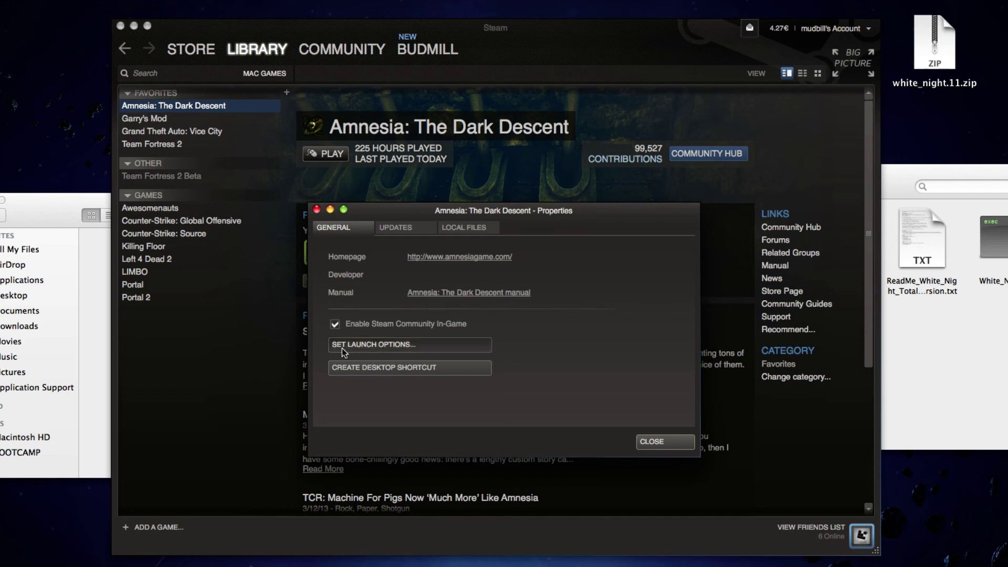
key("super+a")
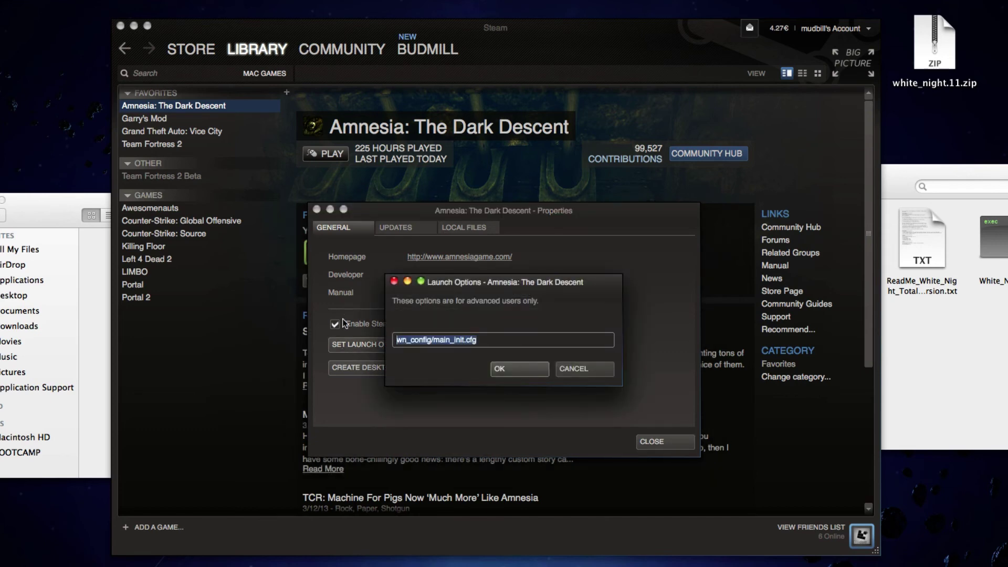
key("BackSpace")
left_click(513, 371)
left_click(663, 441)
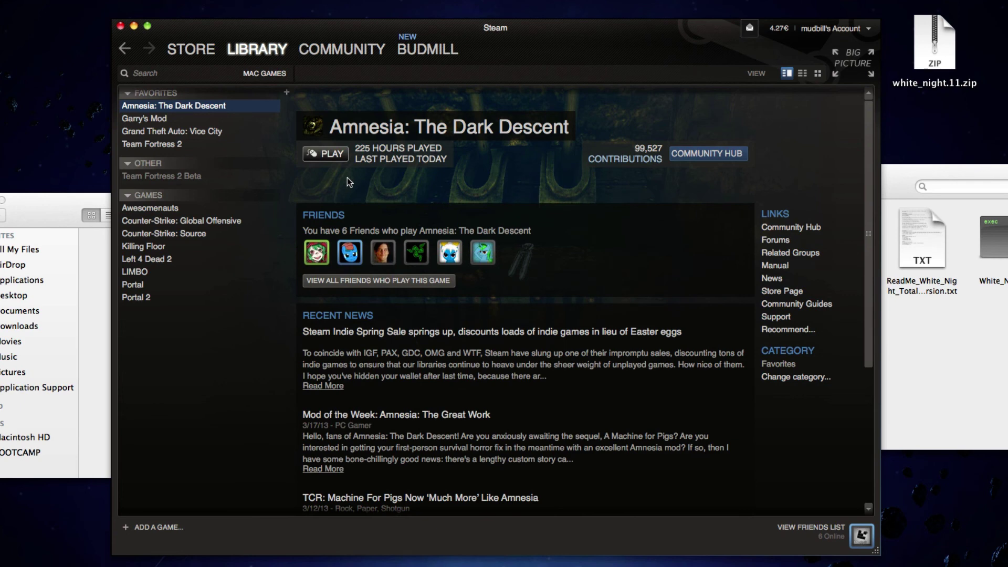
- Launch the original Amnesia without launch options, load the preselected profile and quit from the main menu
left_click(615, 540)
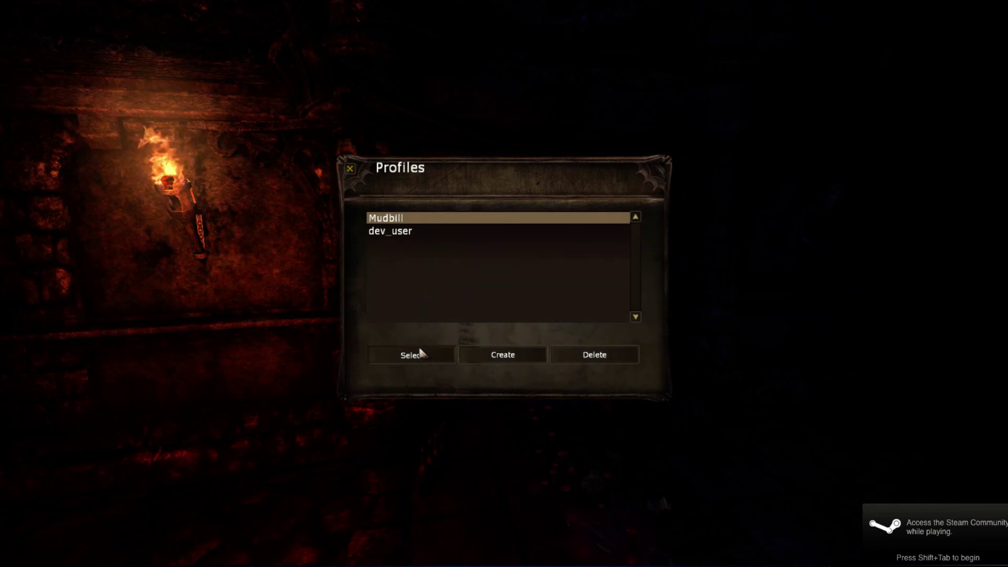
left_click(415, 353)
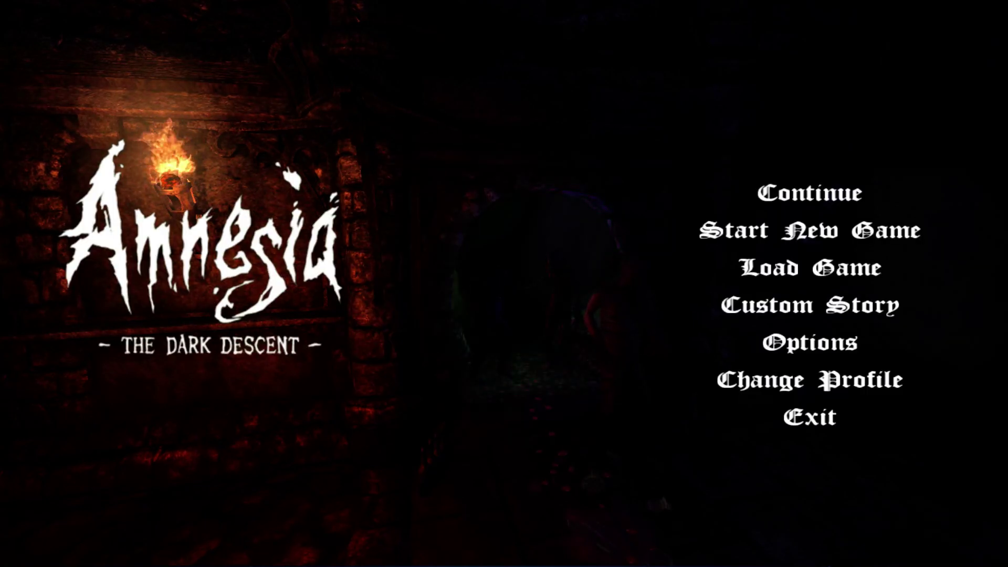
left_click(809, 417)
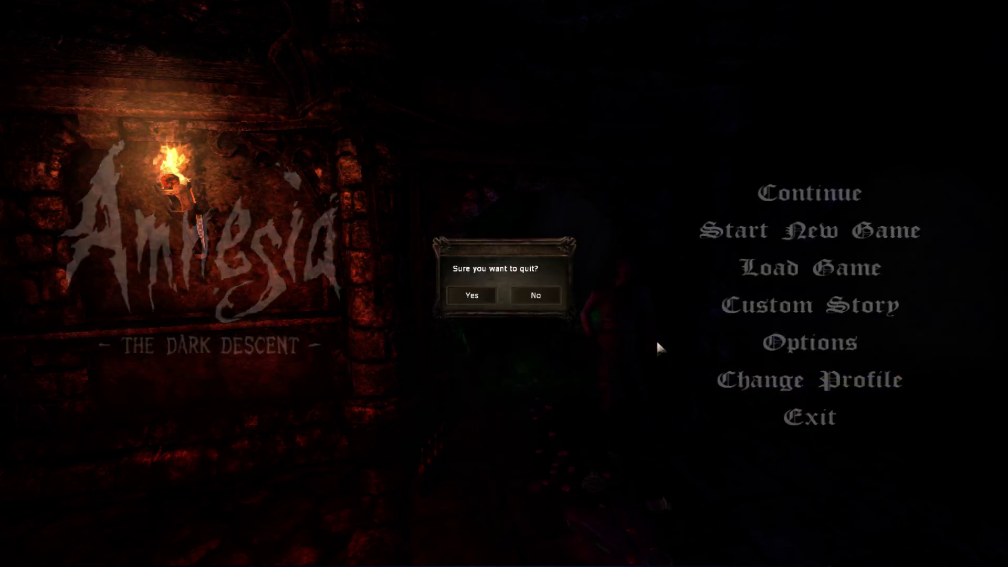
left_click(470, 293)
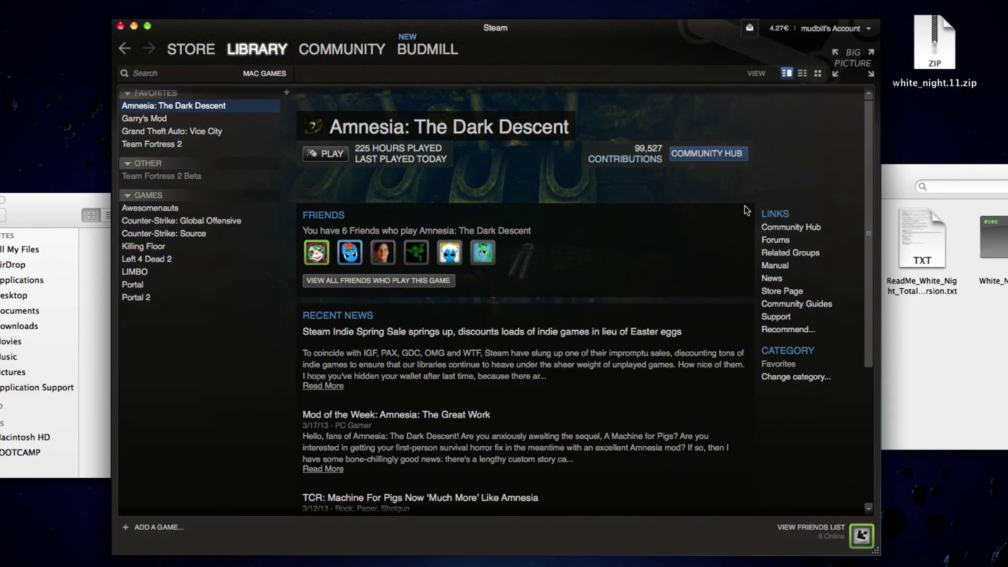
- Open White_Night.bat from the white_night.11 folder, copy wn_config/main_init.cfg from it and close the file
left_click(988, 363)
left_click(992, 239)
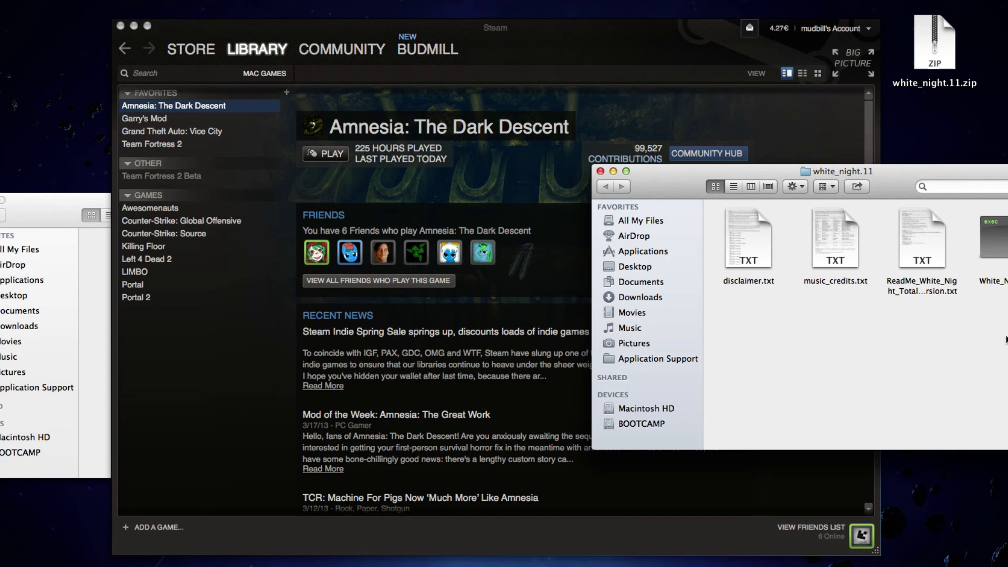
double_click(995, 241)
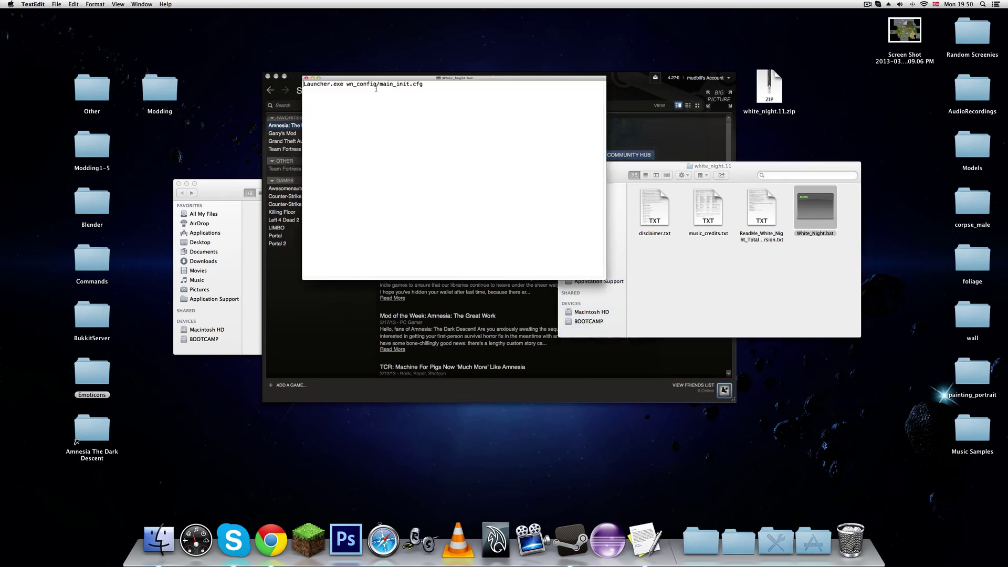
left_click_drag(294, 50, 194, 49)
key("super+c")
key("super+m")
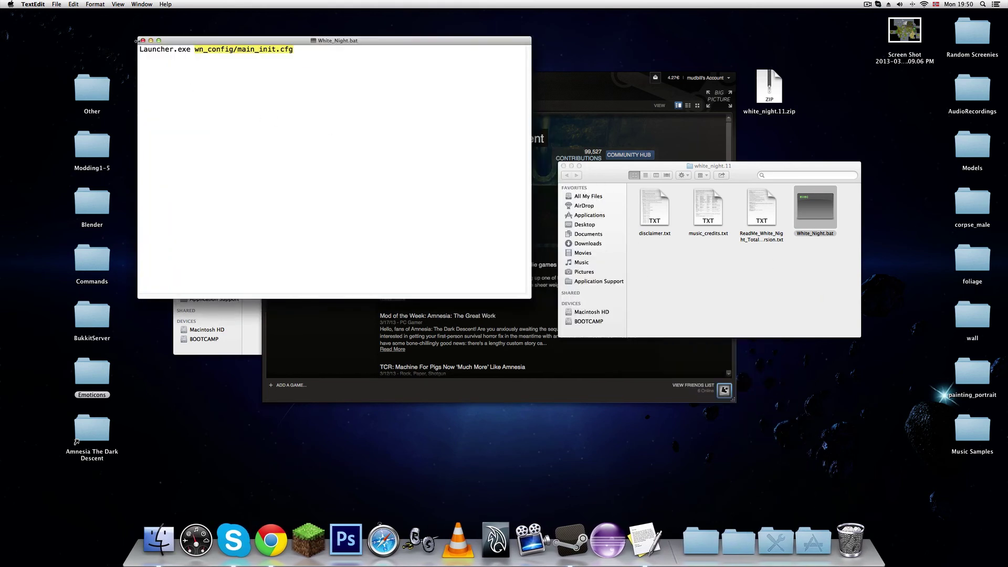
left_click(143, 40)
- Switch to Steam, paste wn_config/main_init.cfg as the launch option of Amnesia: The Dark Descent and close its properties
left_click_drag(801, 382, 808, 517)
left_click_drag(793, 369, 933, 412)
left_click(339, 163)
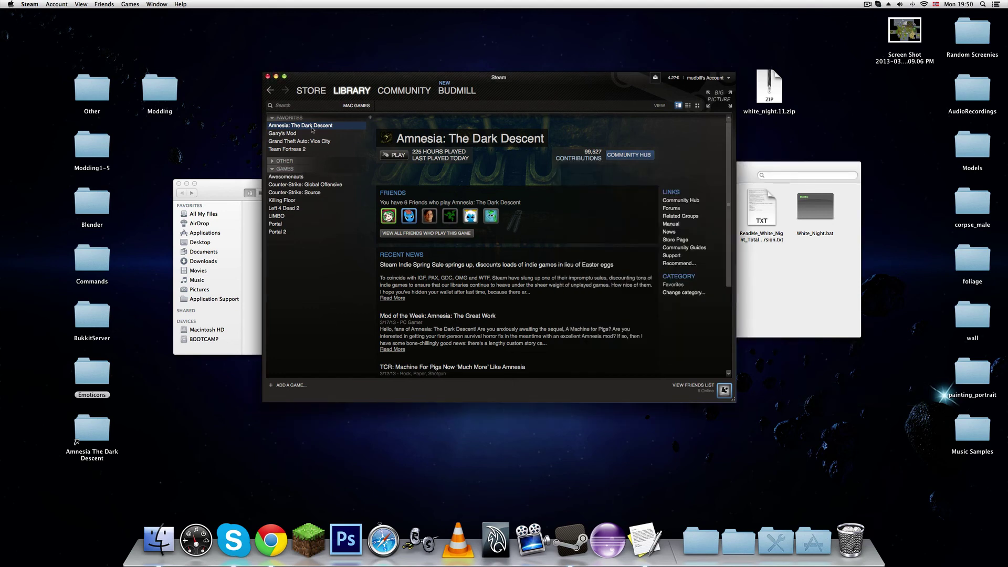
right_click(313, 127)
left_click(330, 246)
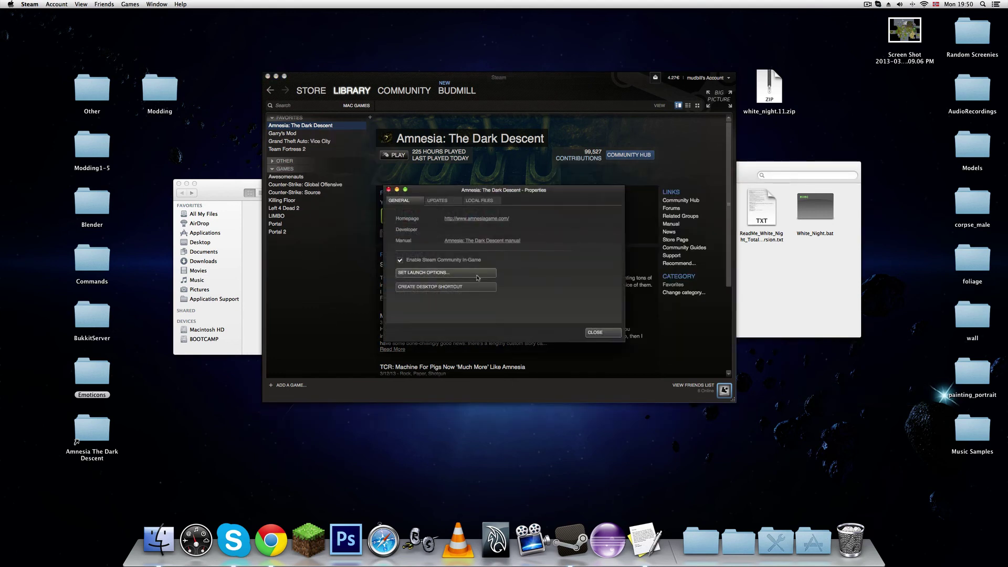
left_click(413, 272)
key("super+v")
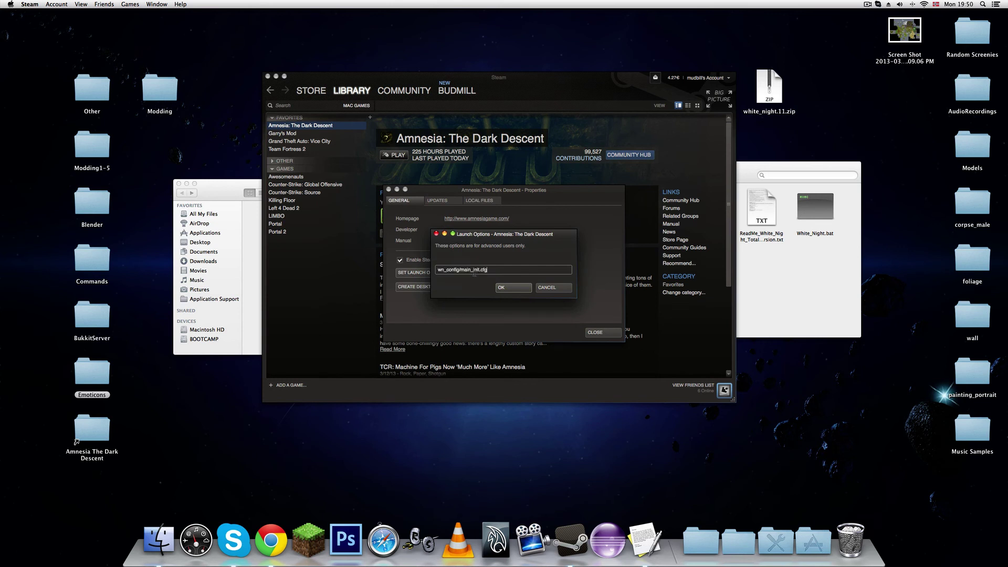
left_click(518, 288)
left_click(585, 336)
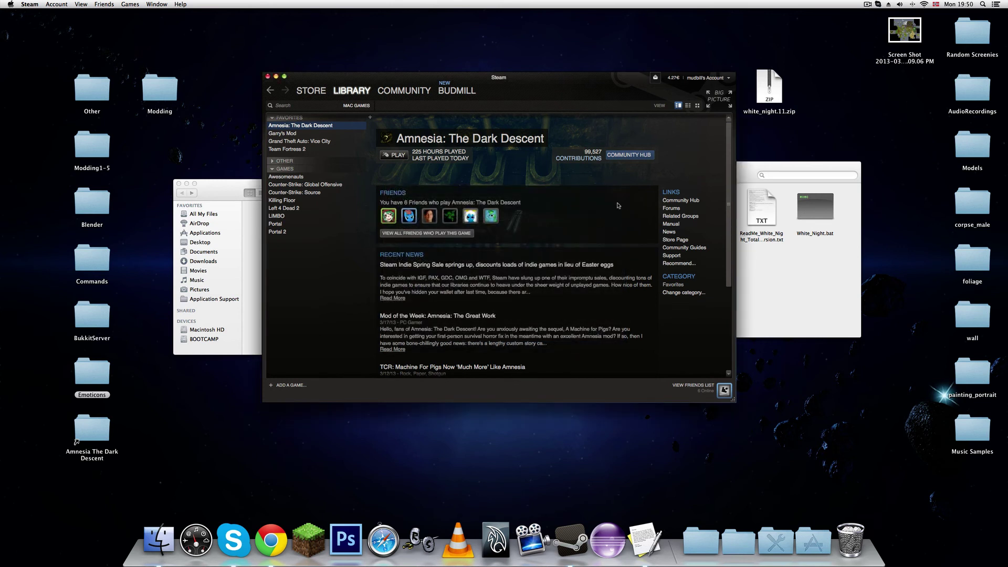
- Close the Steam window and the Finder windows of Amnesia The Dark Descent and white_night.11
left_click(268, 76)
left_click_drag(508, 198, 504, 181)
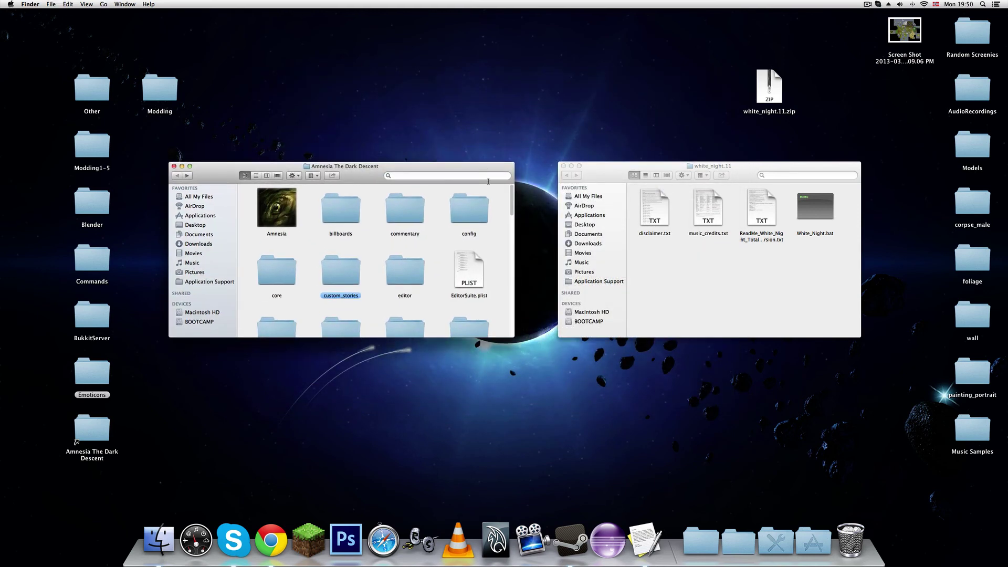
left_click(174, 165)
left_click(564, 167)
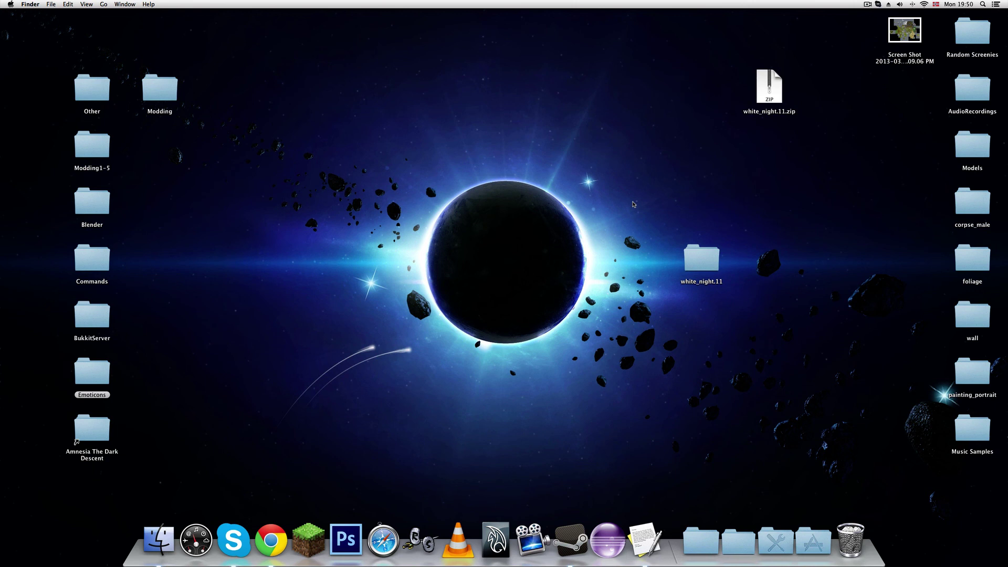
left_click_drag(635, 202, 770, 192)
left_click(781, 333)
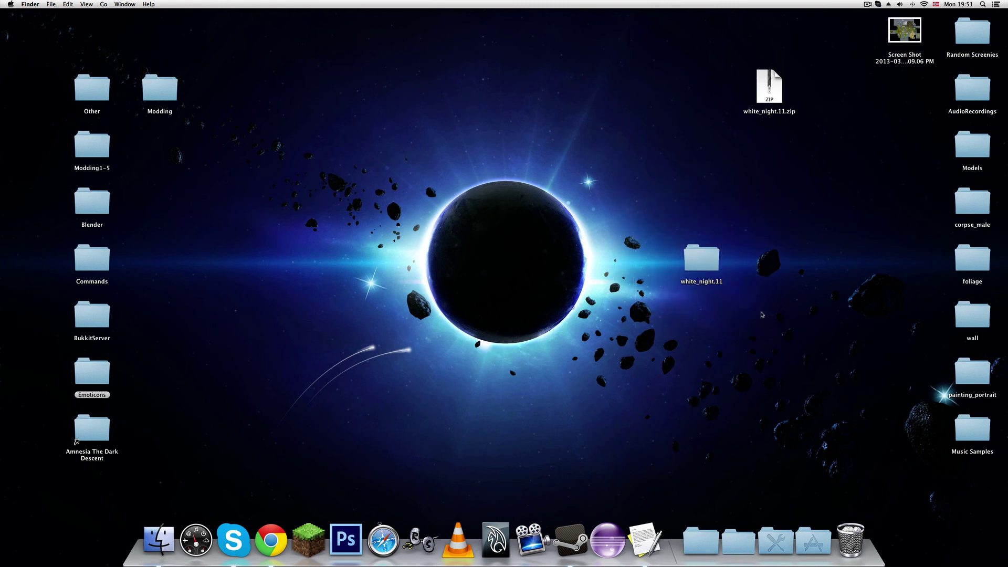